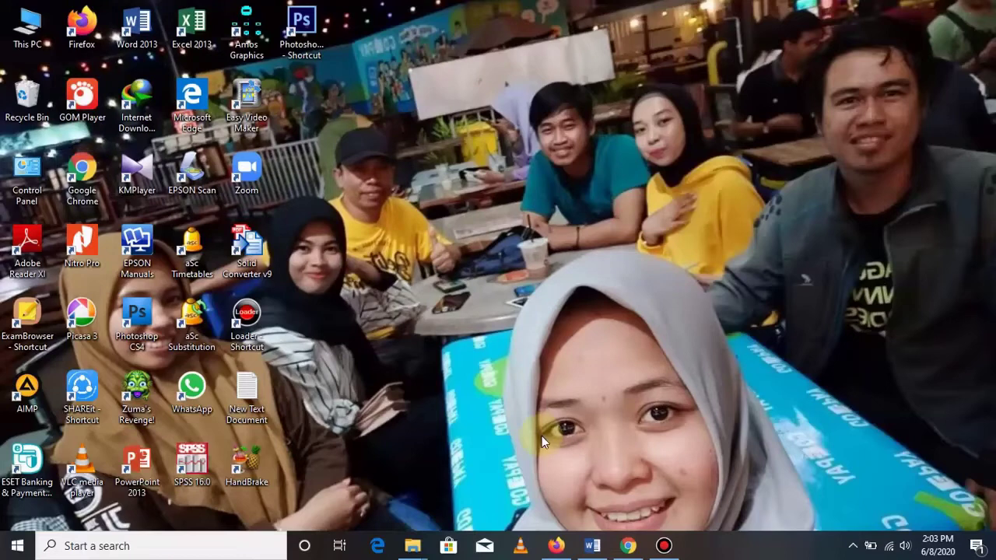
# Launch Firefox from the taskbar so it opens on a new tab.
pyautogui.click(555, 546)
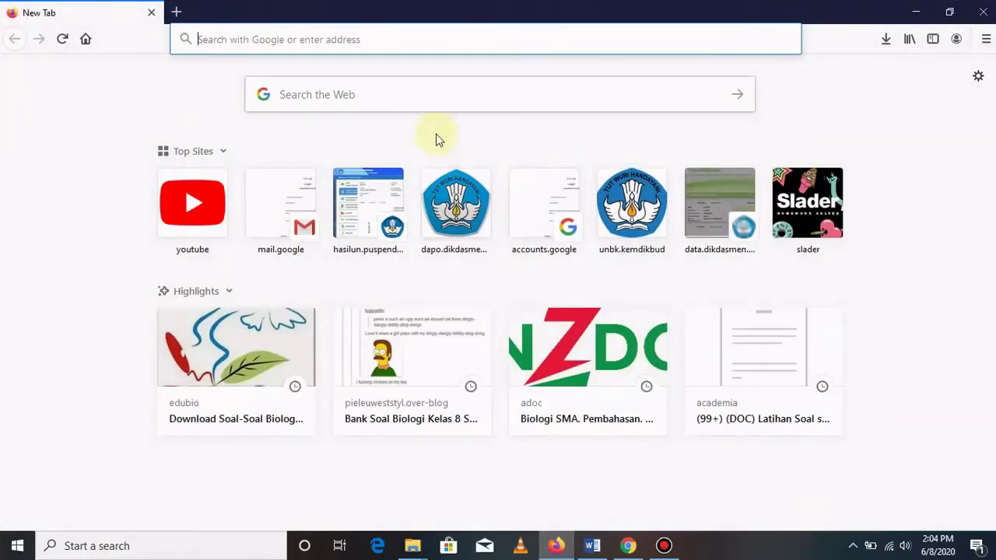
# Search the web for 'google form' and open the 'Google Formulir - buat dan analisis survei' result.
pyautogui.click(373, 95)
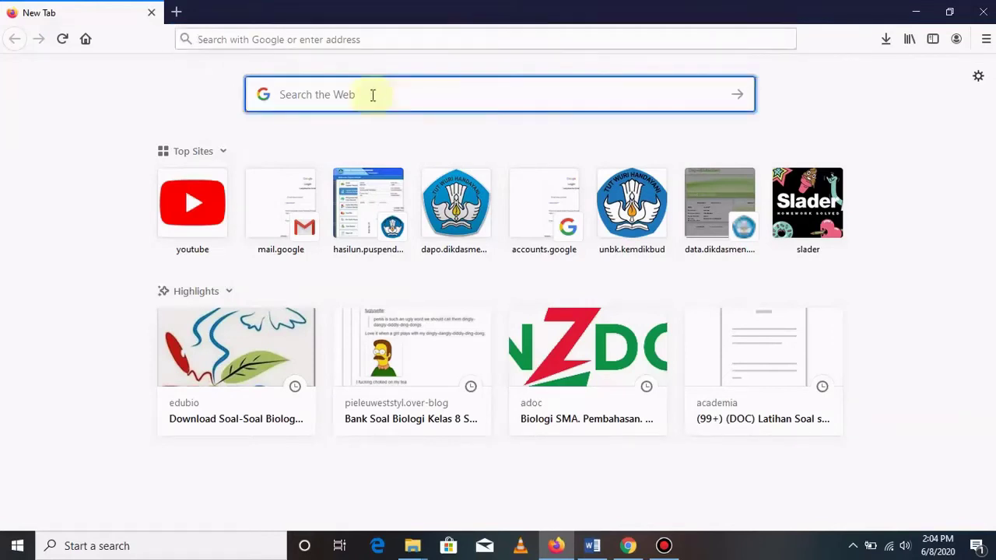
pyautogui.write('google')
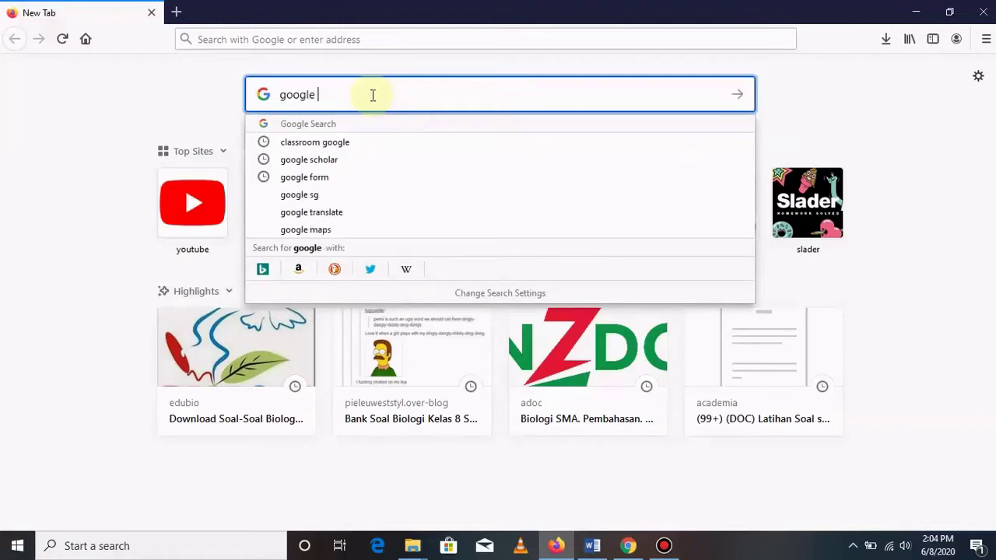
pyautogui.write(' form')
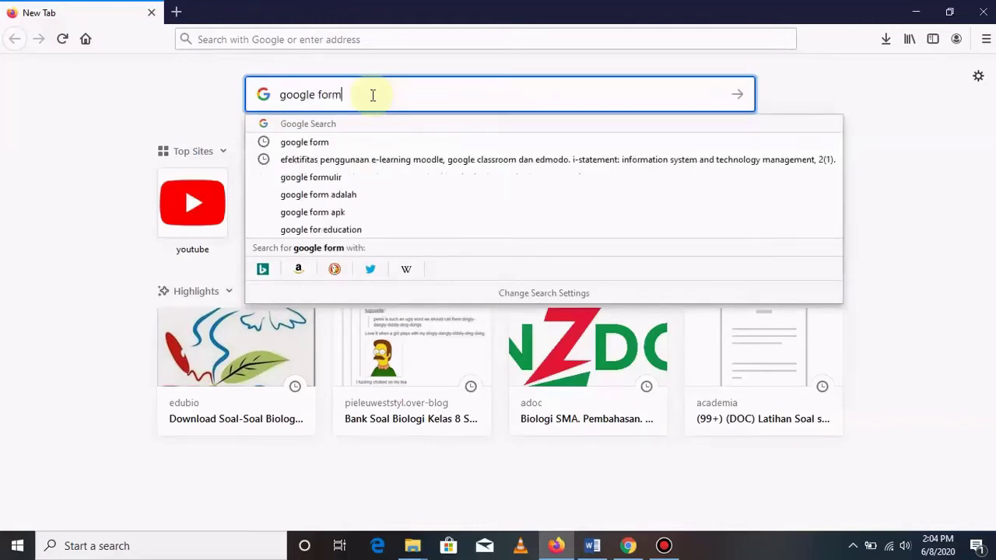
pyautogui.press('Return')
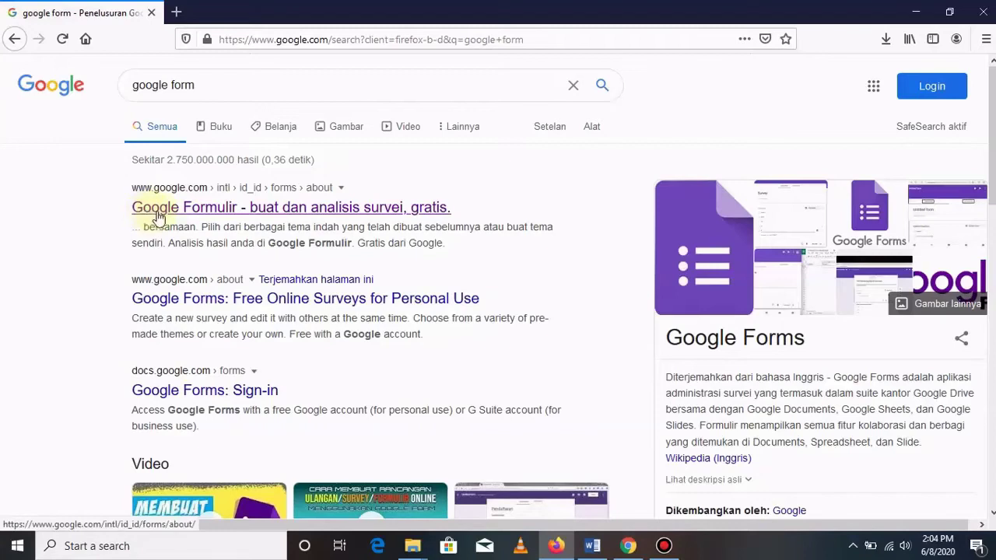
pyautogui.click(203, 215)
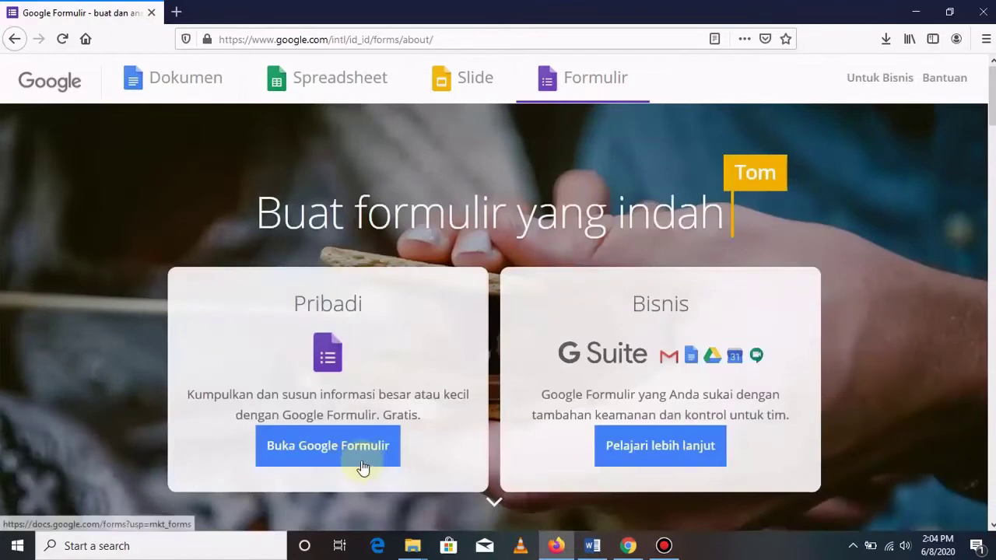
# Open Google Forms and sign in with the saved account and its password.
pyautogui.click(319, 456)
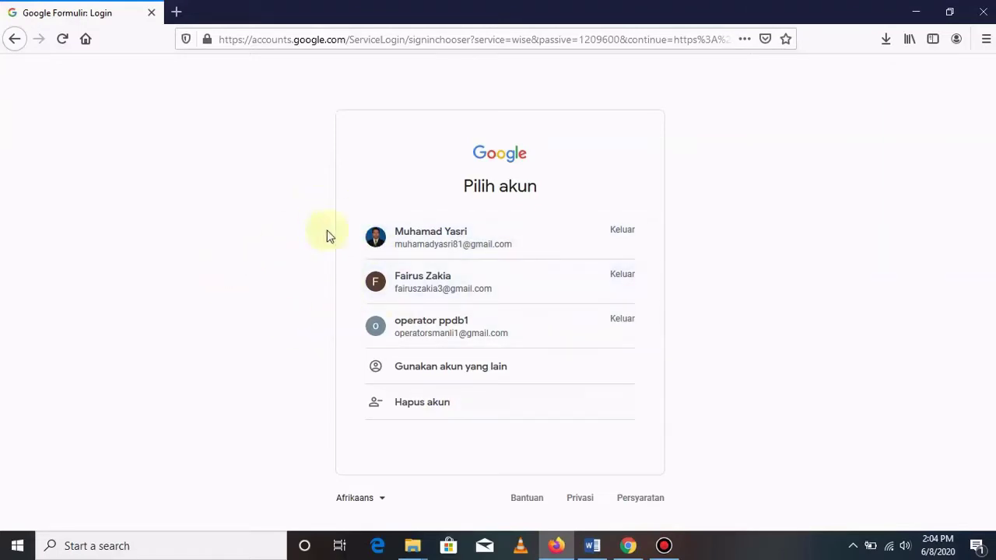
pyautogui.click(467, 243)
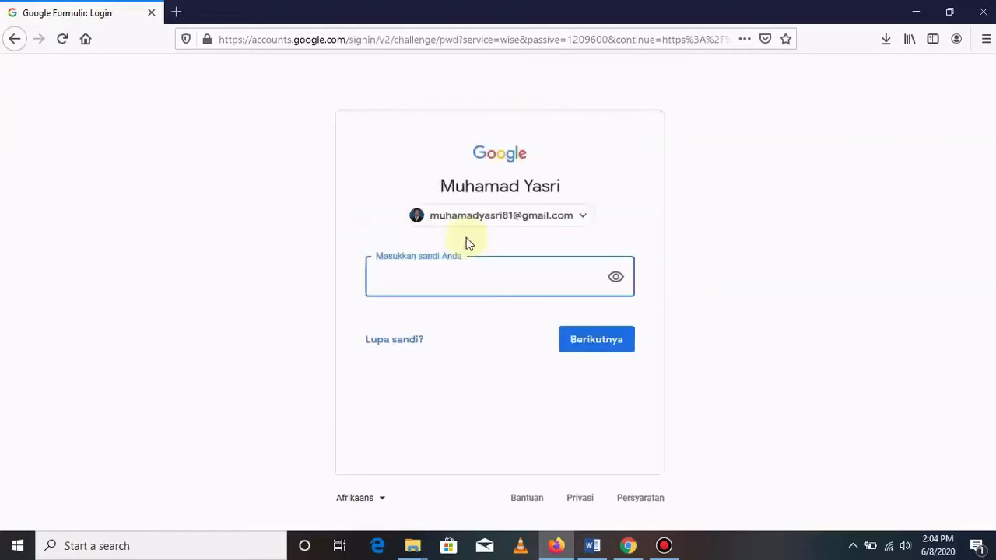
pyautogui.write('•••••••••••••')
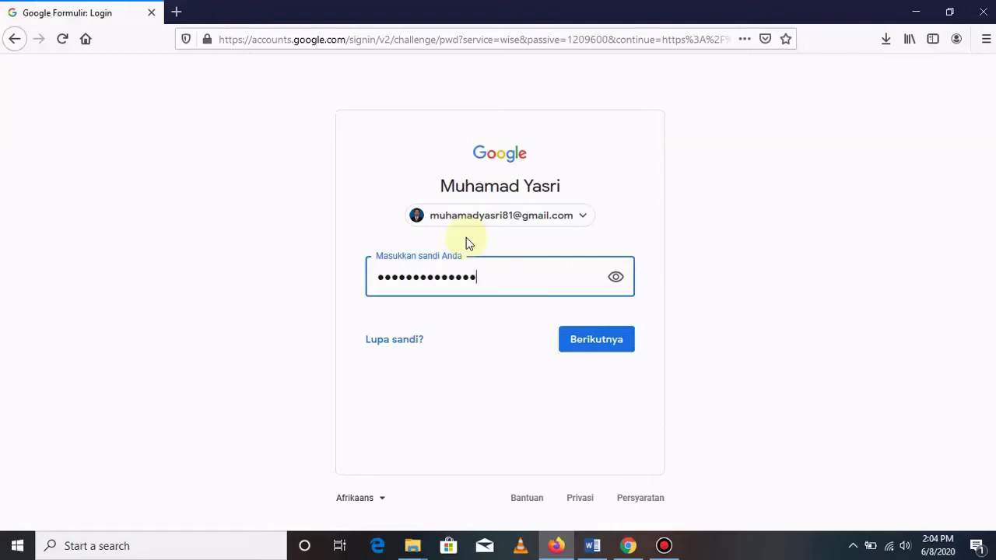
pyautogui.click(590, 337)
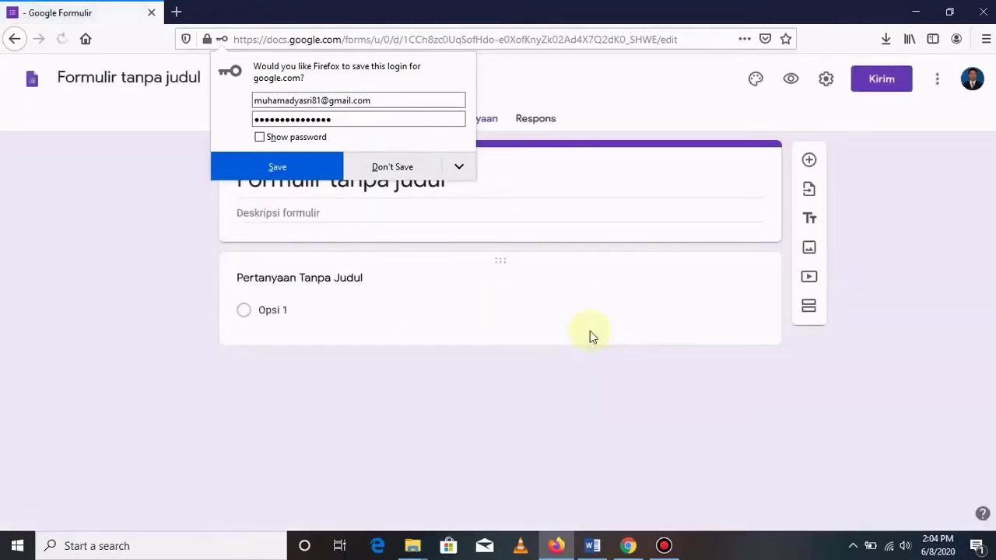
# Dismiss the save-login prompt and set the form title to 'soal ujian online'.
pyautogui.click(393, 171)
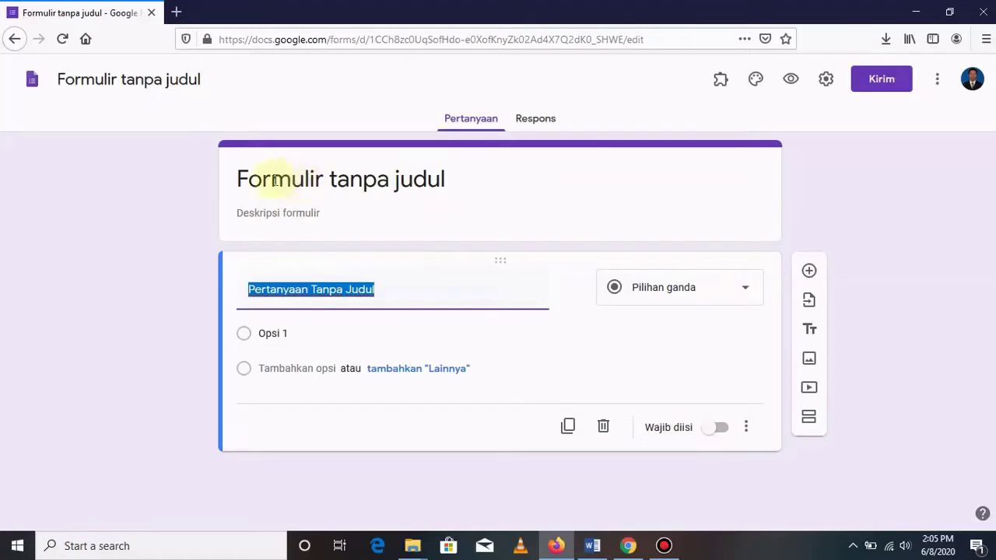
pyautogui.click(453, 178)
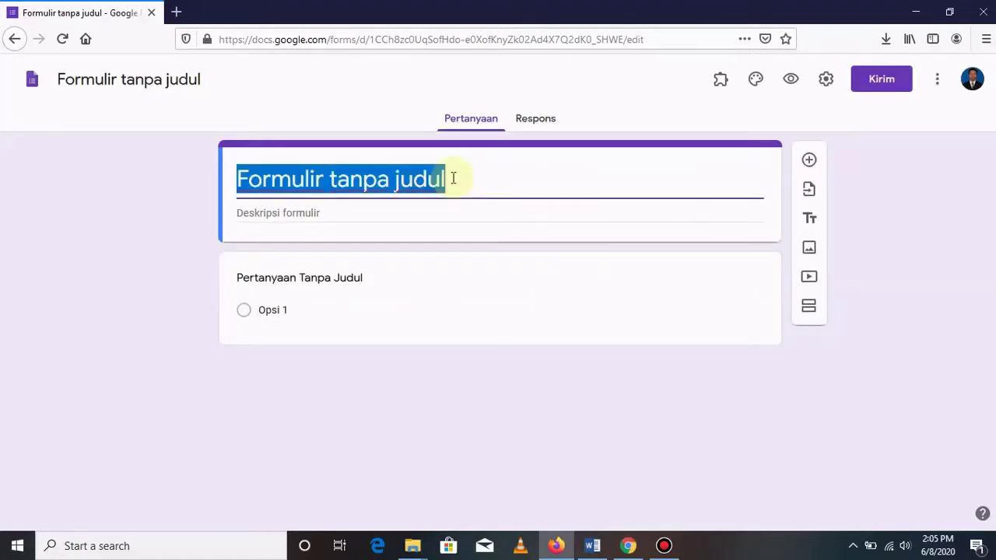
pyautogui.write('soal')
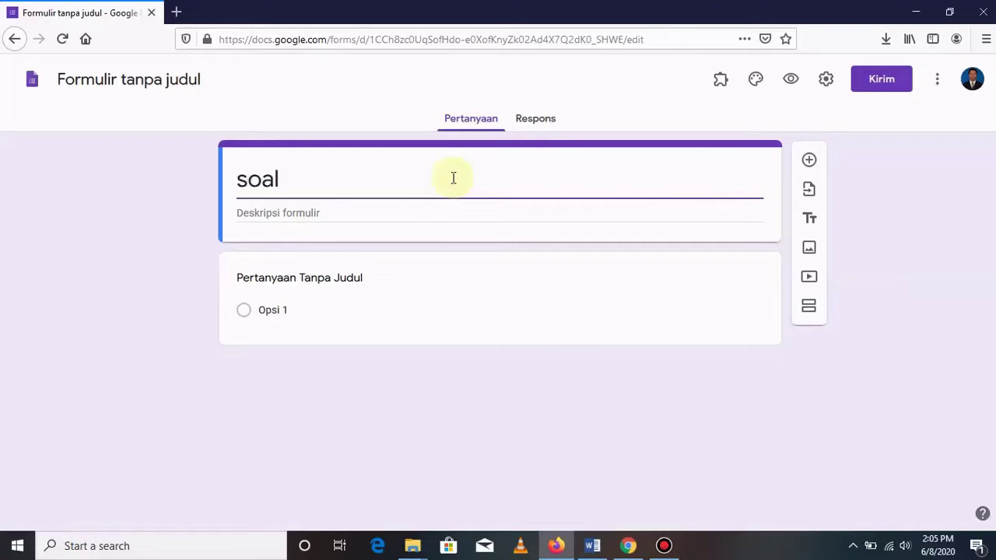
pyautogui.write(' ujian online')
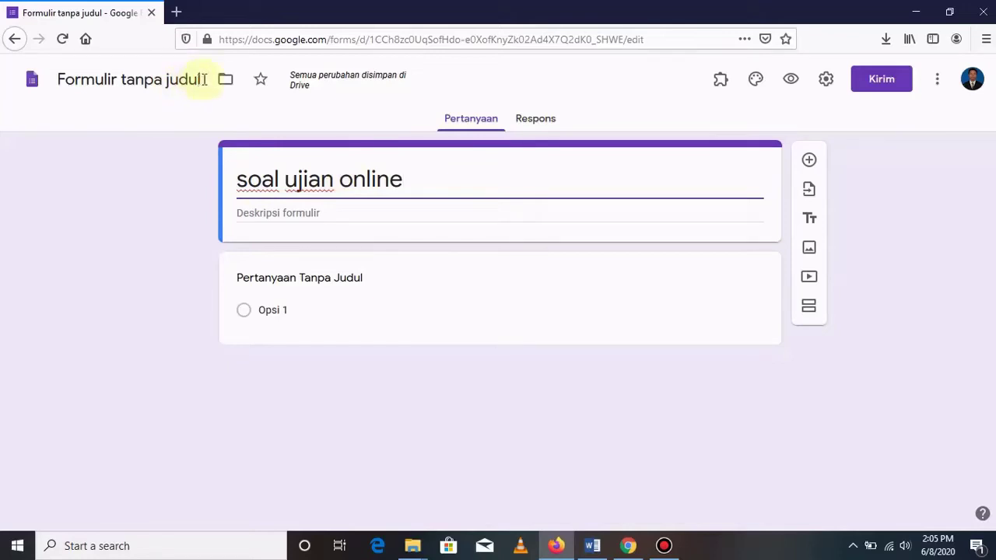
pyautogui.moveTo(418, 179); pyautogui.dragTo(229, 178)
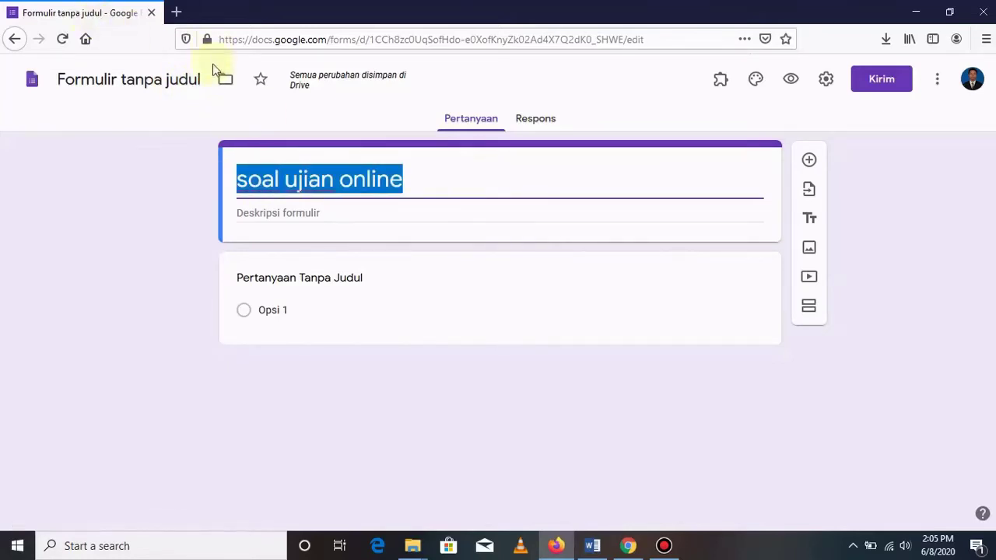
# Rename the file to 'soal ujian online' and add the description 'sioal ulangan harian Biologi Materi Sel'.
pyautogui.click(194, 79)
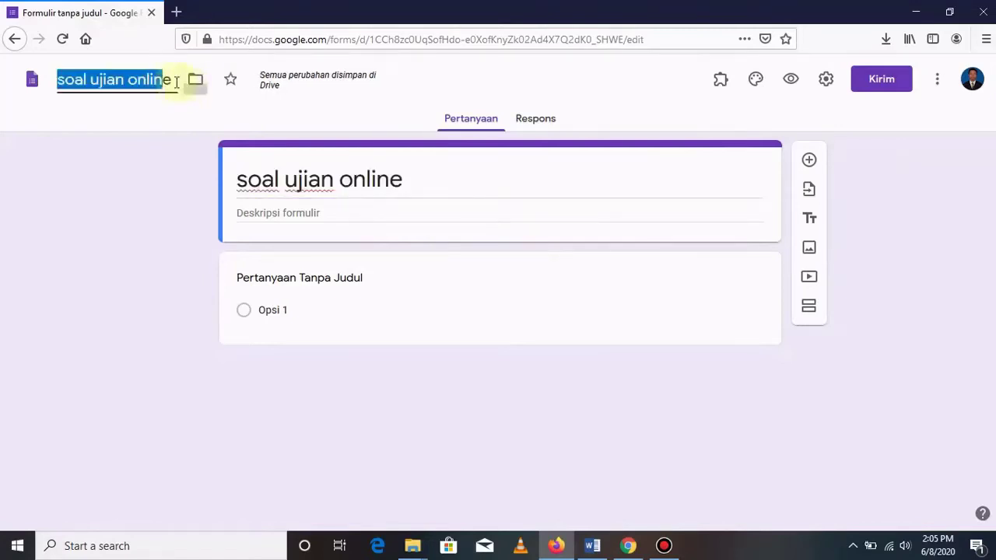
pyautogui.hotkey('shift', 'Left')
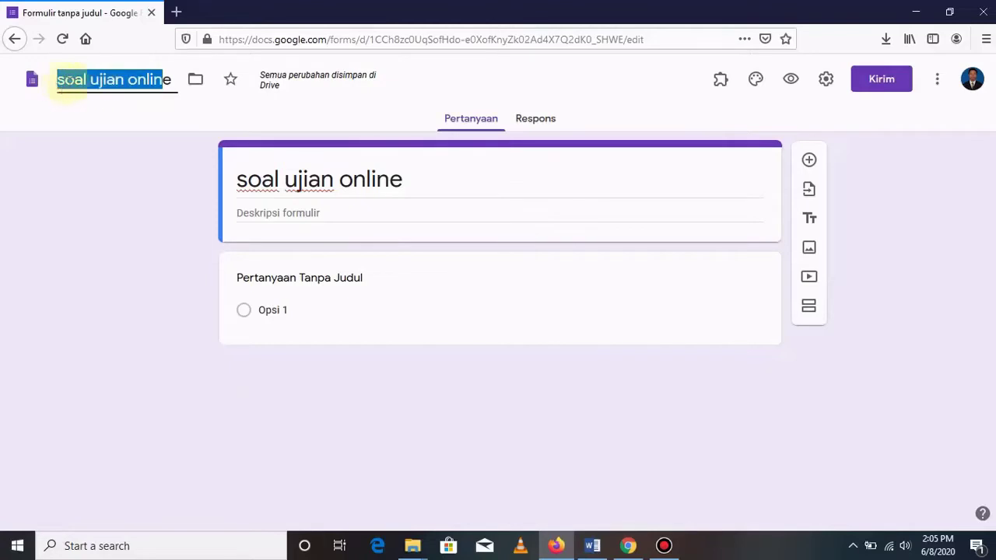
pyautogui.click(419, 186)
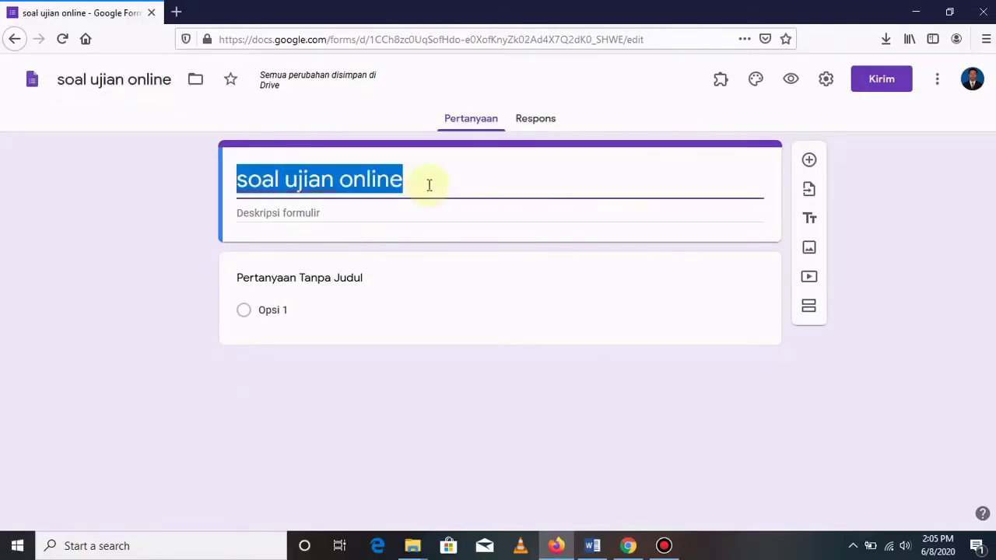
pyautogui.click(285, 216)
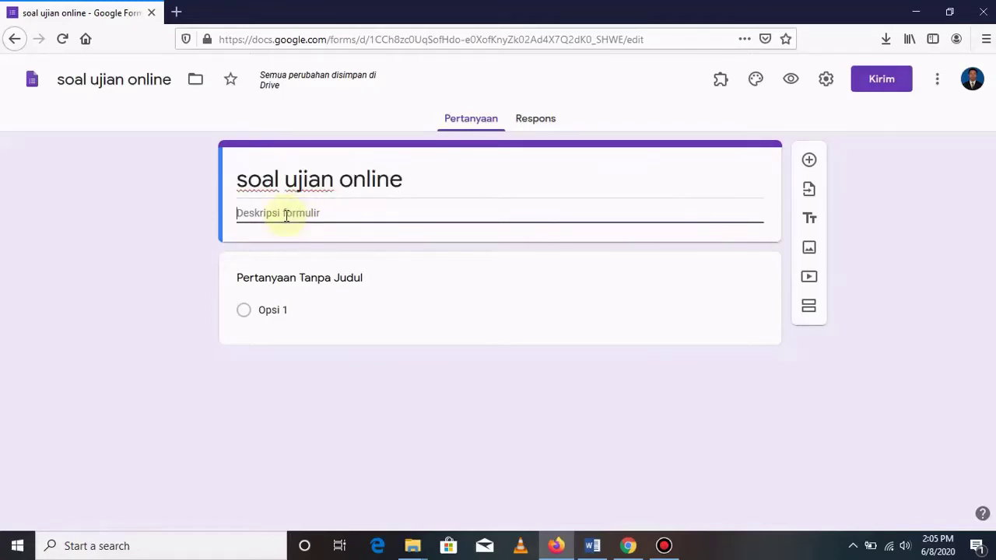
pyautogui.write('si')
pyautogui.write('oal ')
pyautogui.write('ulangan')
pyautogui.write(' harian Biologi Materi Sel')
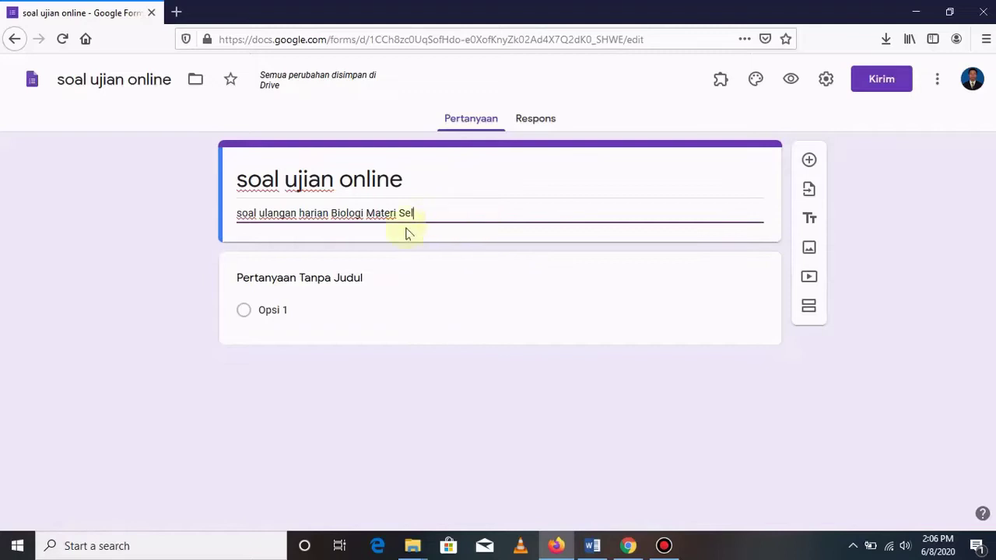
# In Setelan, limit responses to 1 per respondent and turn on Acak urutan pertanyaan.
pyautogui.click(826, 81)
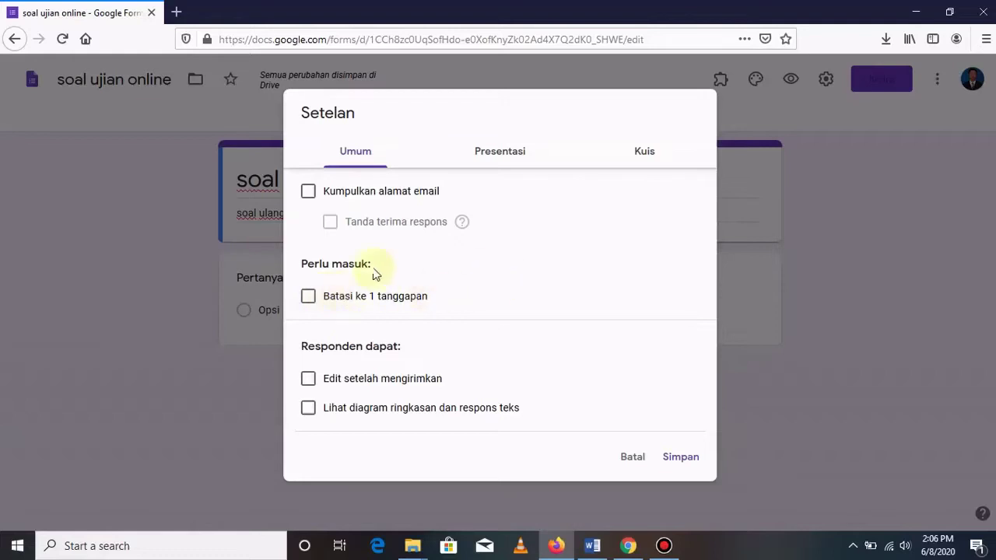
pyautogui.click(309, 299)
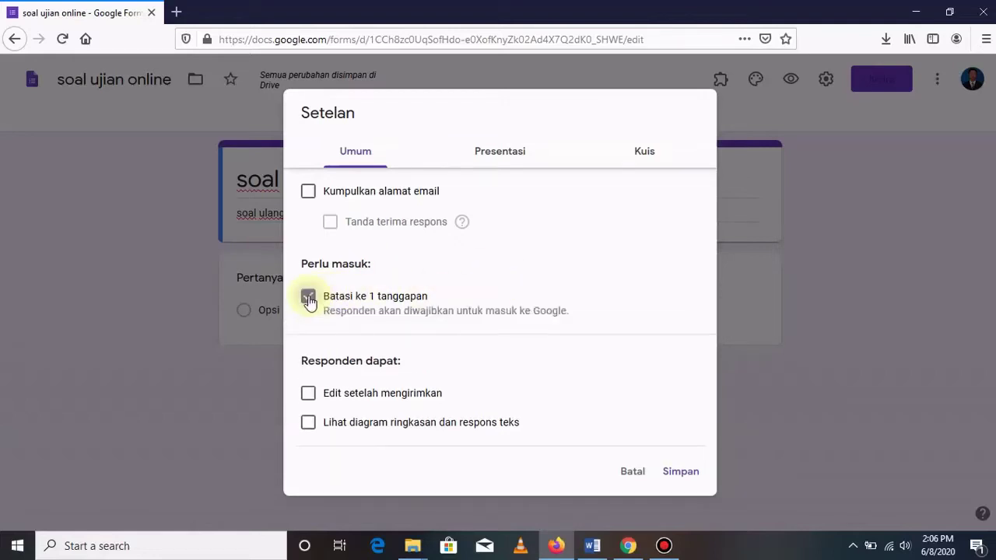
pyautogui.click(500, 156)
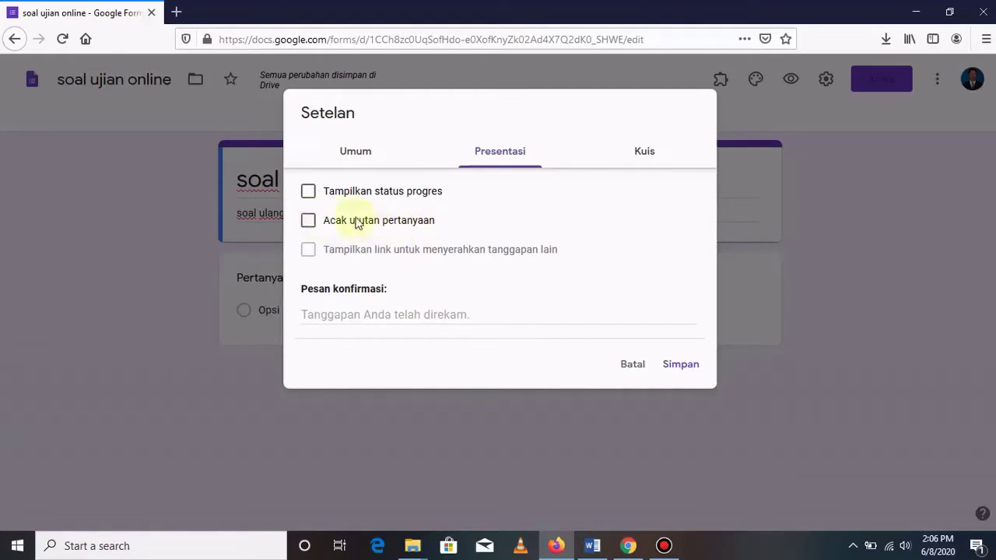
pyautogui.click(309, 221)
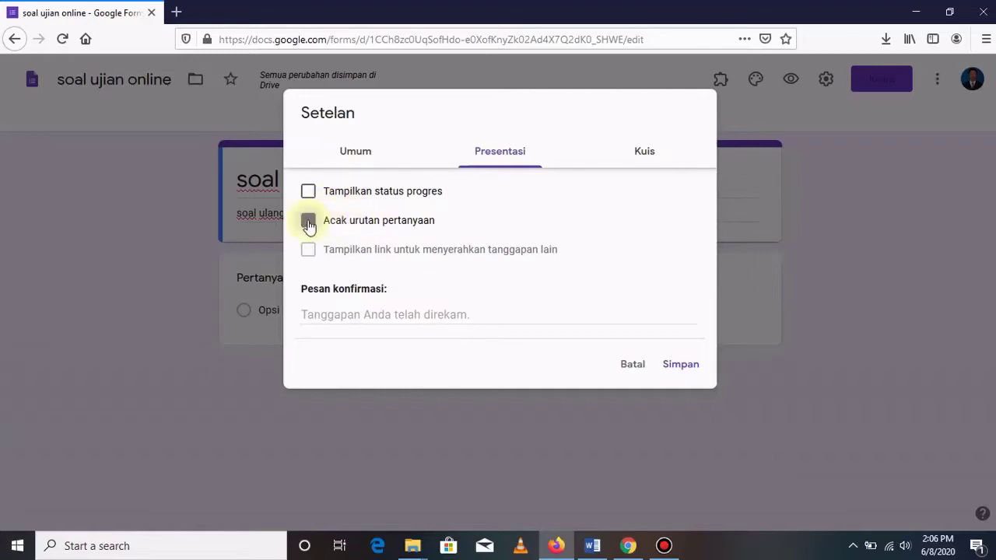
# Switch on Jadikan ini sebagai kuis in the Kuis settings and save them.
pyautogui.click(650, 155)
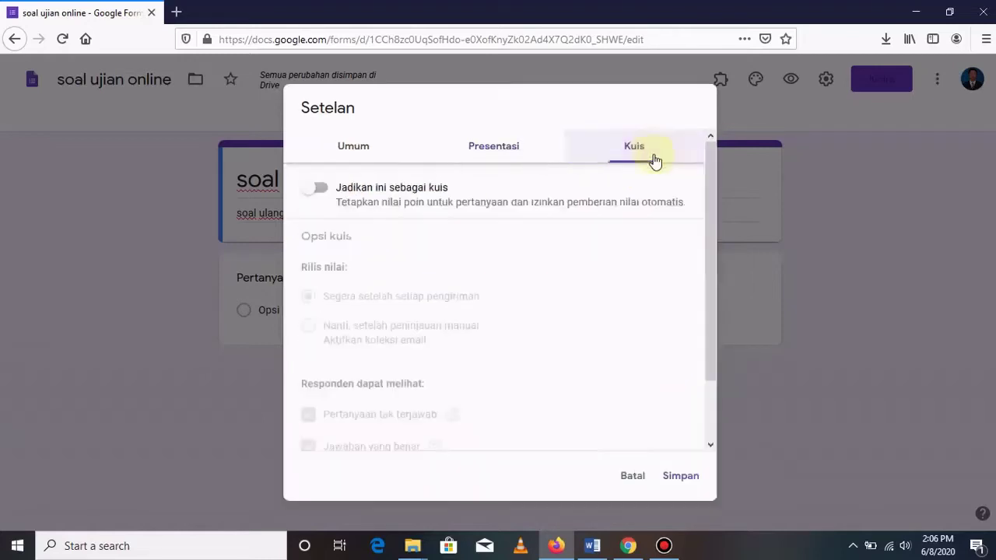
pyautogui.click(321, 189)
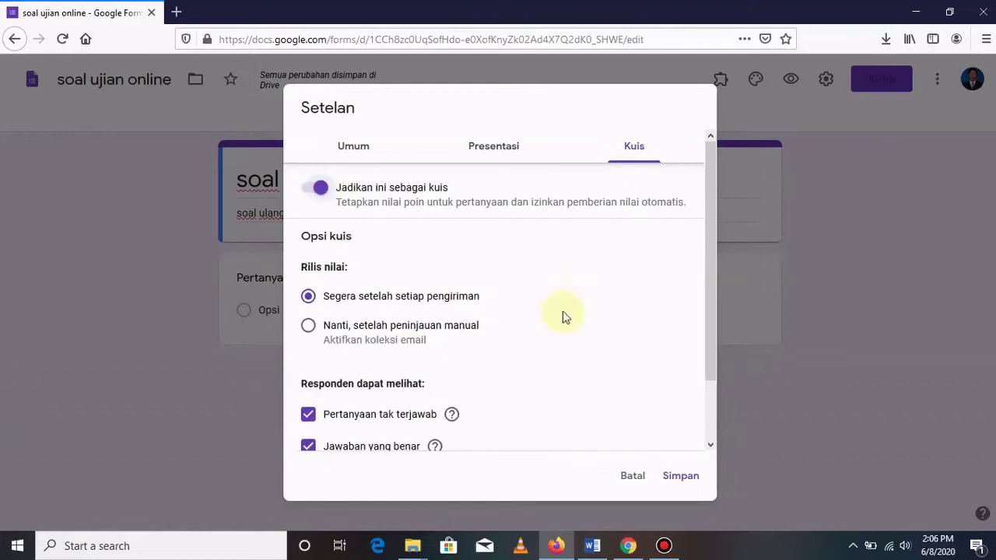
pyautogui.scroll(-2, 564, 315)
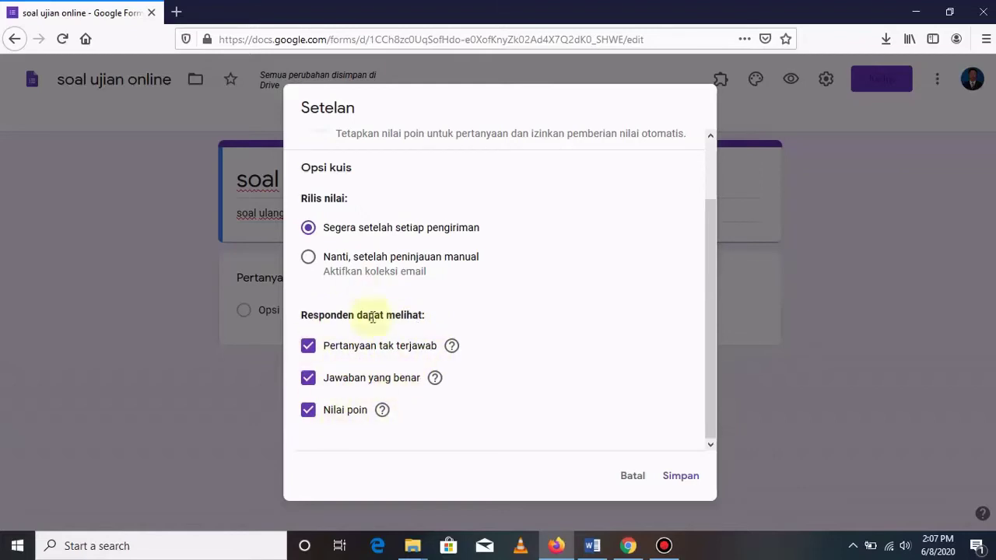
pyautogui.click(681, 476)
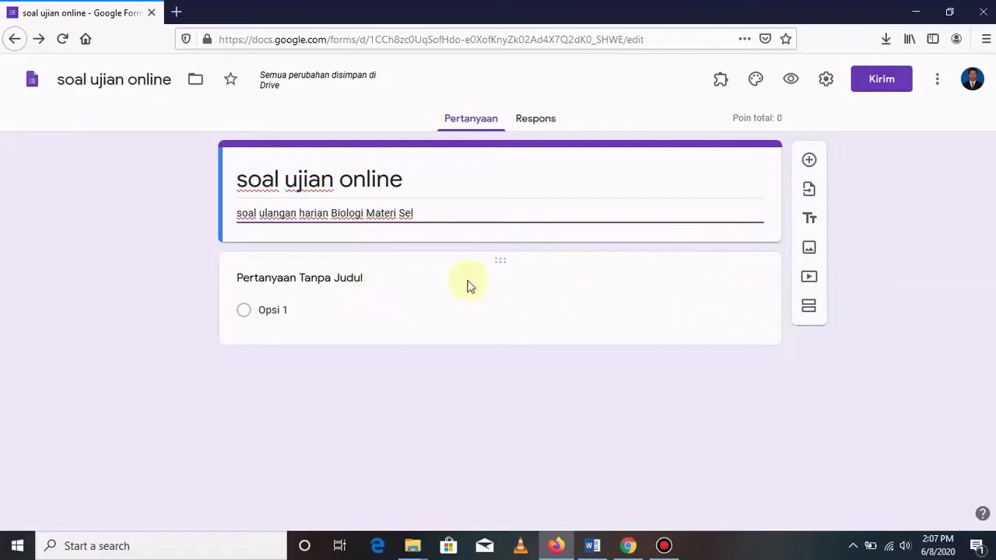
# Add a 'DATA SISWA' title section with description 'ISILAH DATA ANDA DENGAN BENAR'.
pyautogui.click(812, 223)
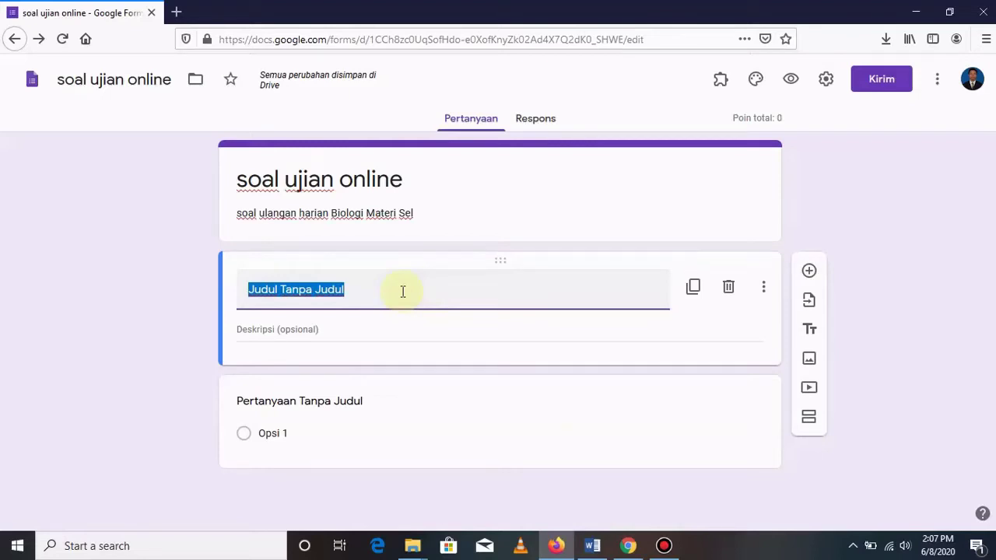
pyautogui.write('DATA SISWA')
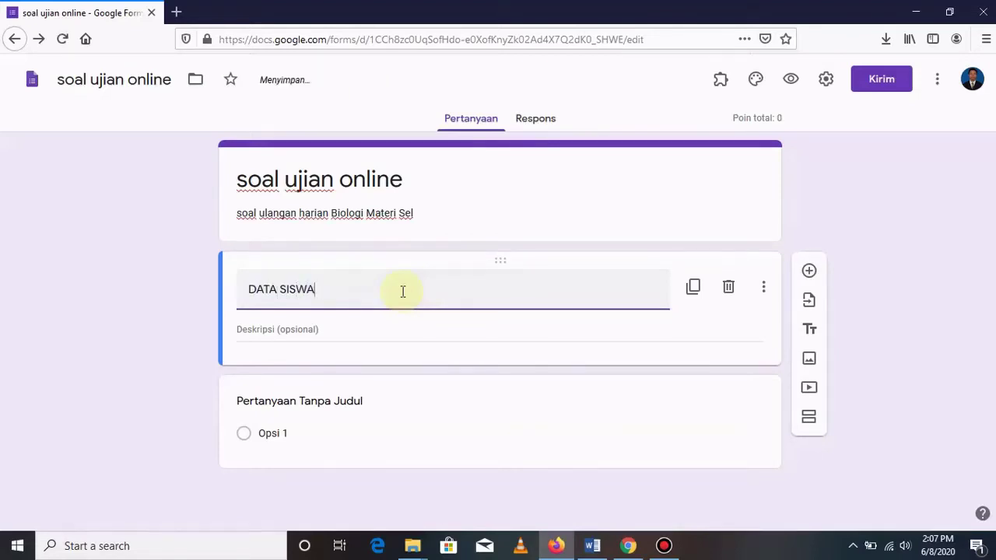
pyautogui.click(270, 330)
pyautogui.write('ISILAH')
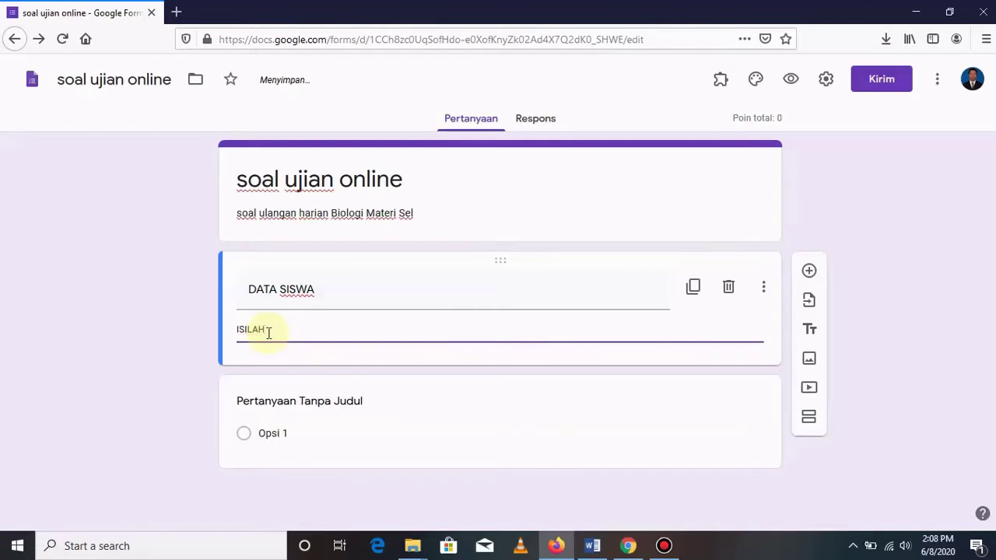
pyautogui.write(' DATA ANDA DENGAN')
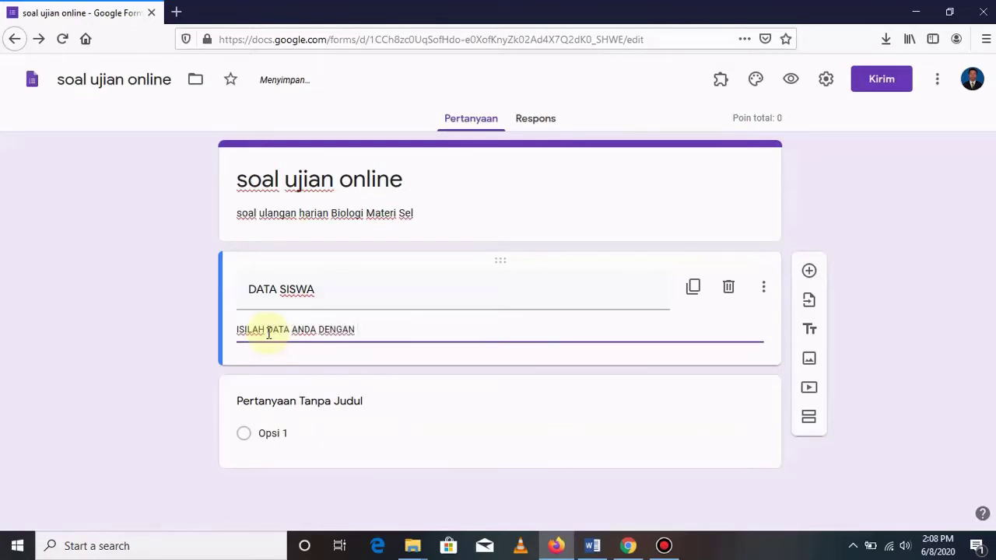
pyautogui.write(' BENAR')
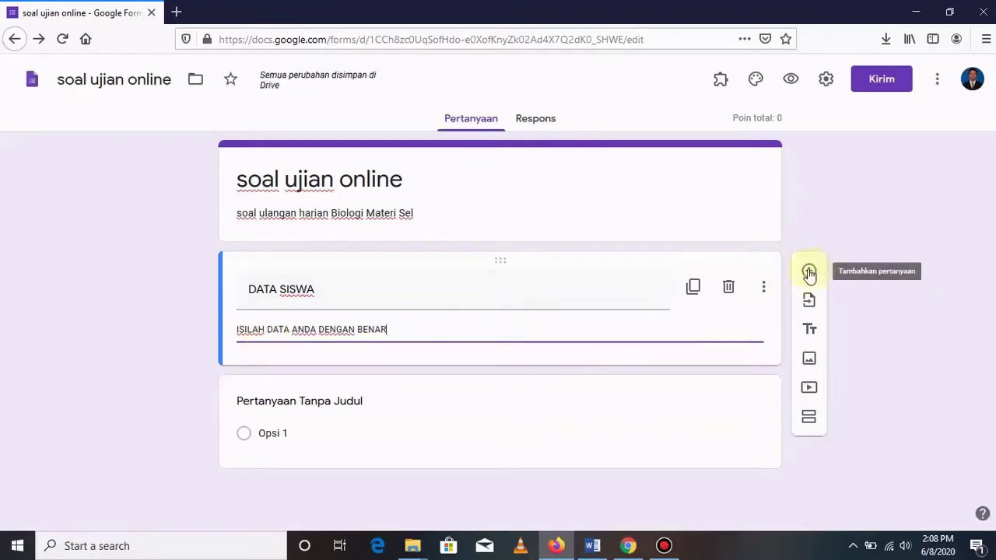
# Add a required Jawaban singkat question titled 'NAMA'.
pyautogui.click(809, 272)
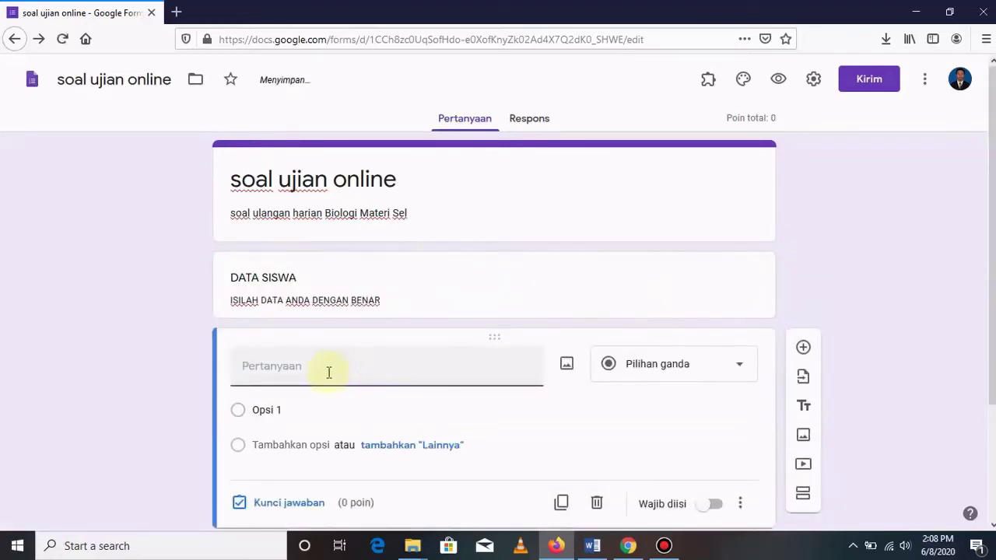
pyautogui.write('NAMA')
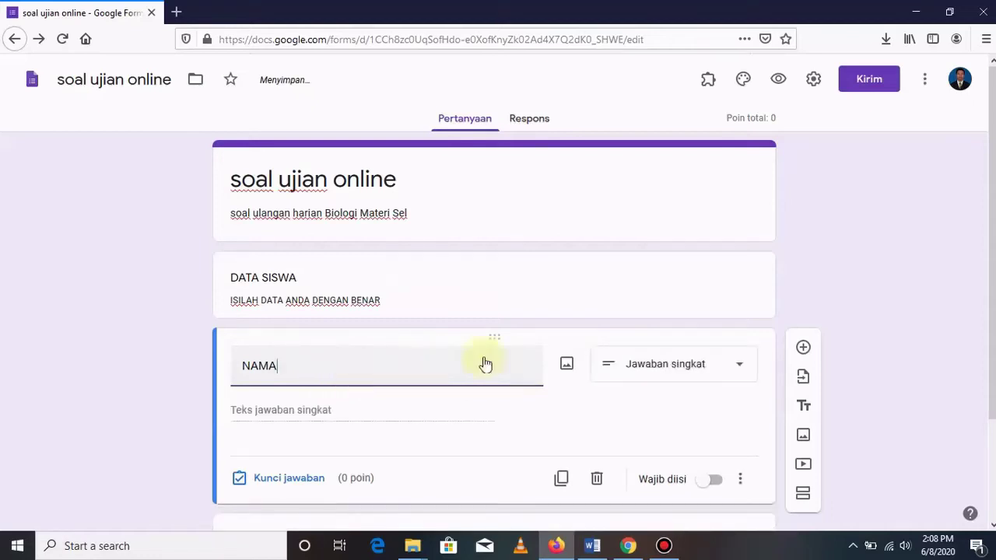
pyautogui.click(739, 367)
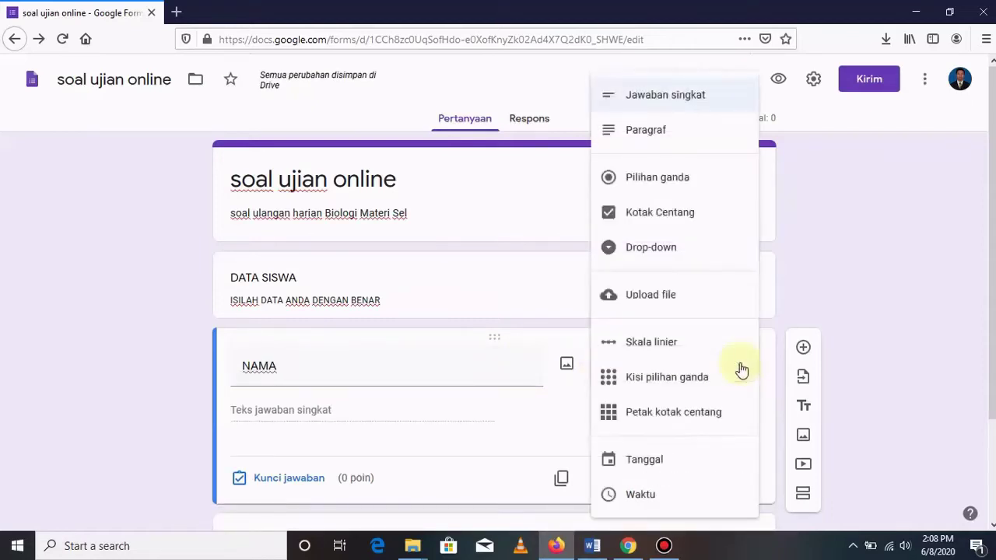
pyautogui.click(652, 95)
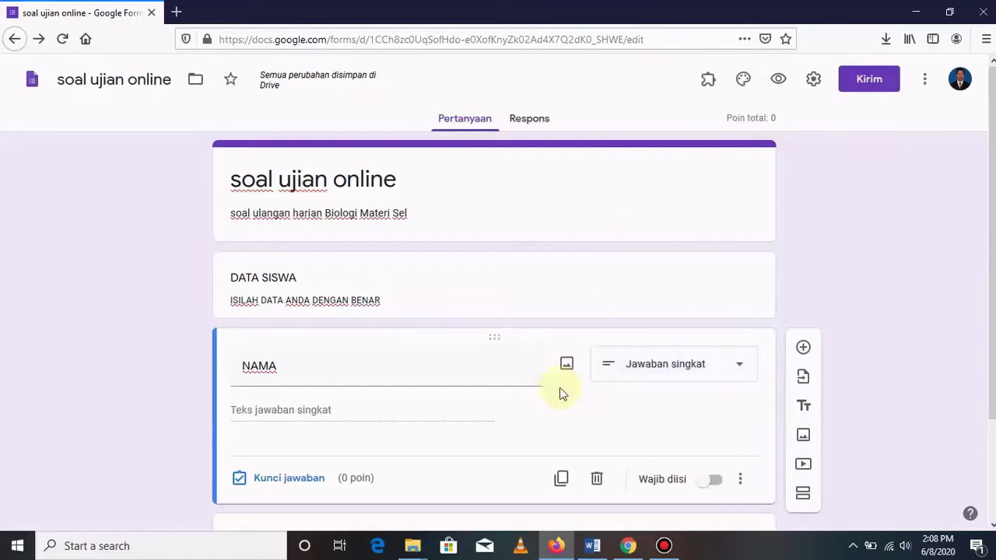
pyautogui.scroll(-3, 540, 369)
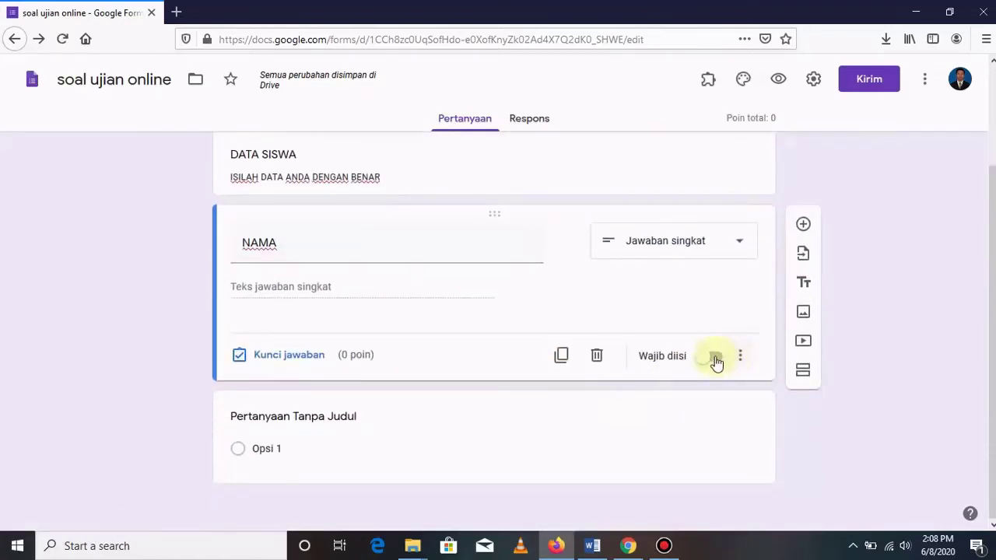
pyautogui.click(715, 359)
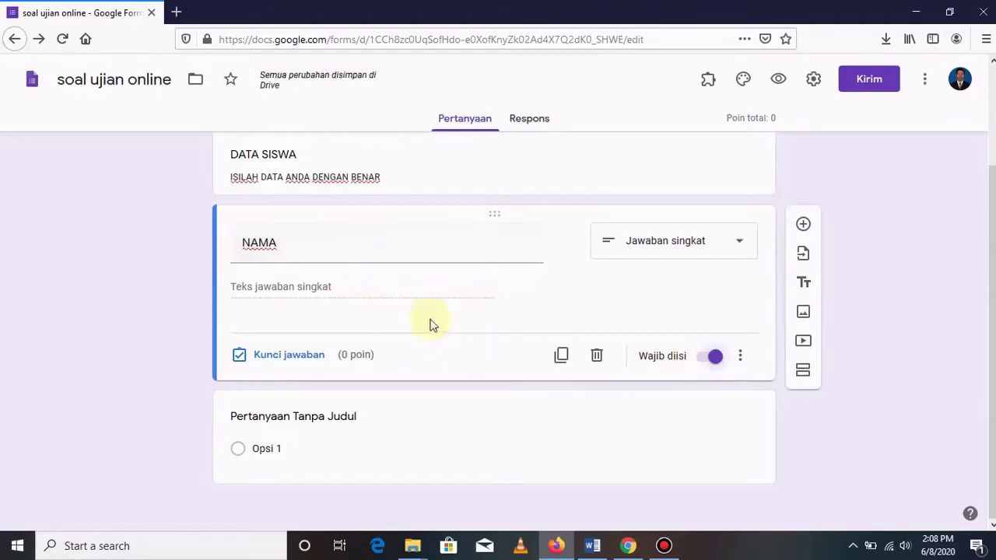
# Add a required Jawaban singkat question 'KELAS', then insert a blank question below it.
pyautogui.click(804, 225)
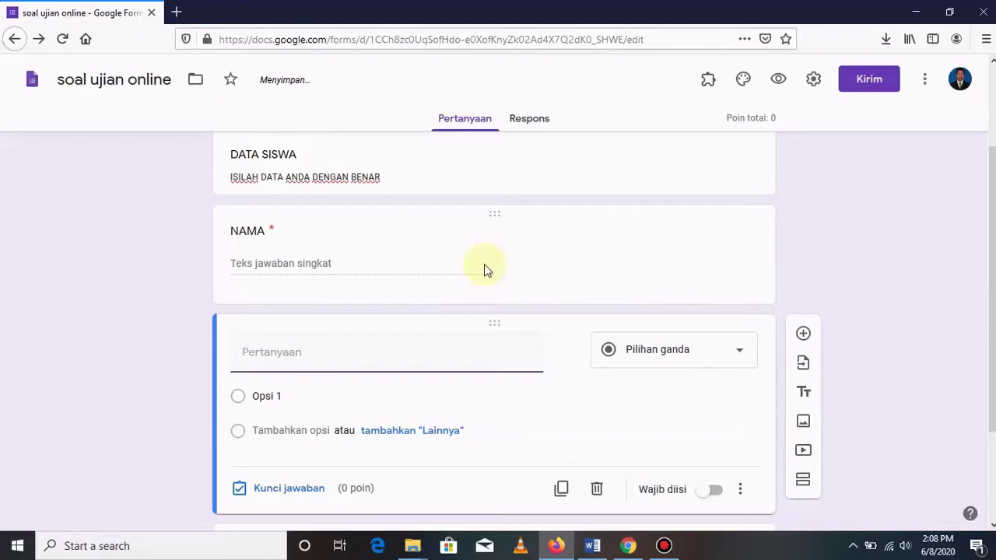
pyautogui.write('KELAS')
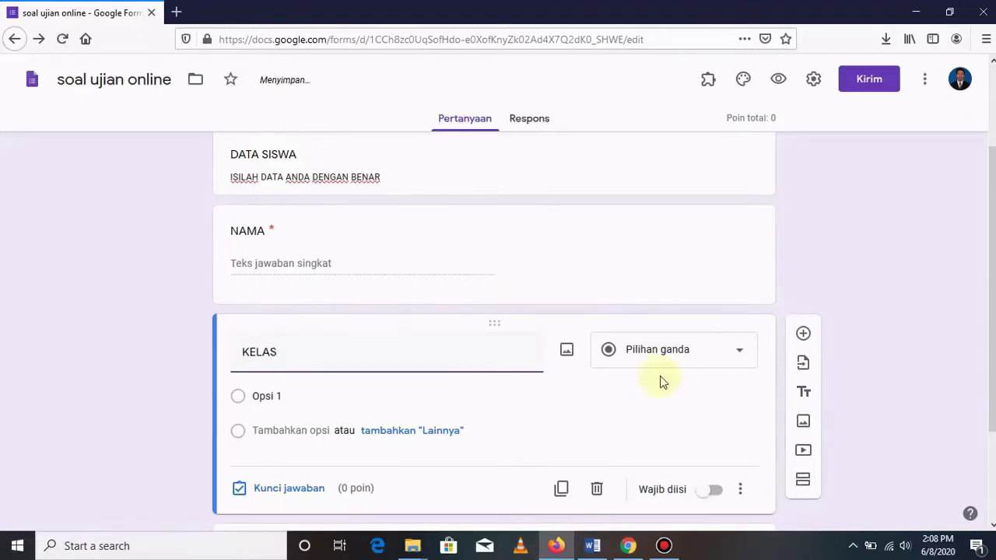
pyautogui.click(745, 355)
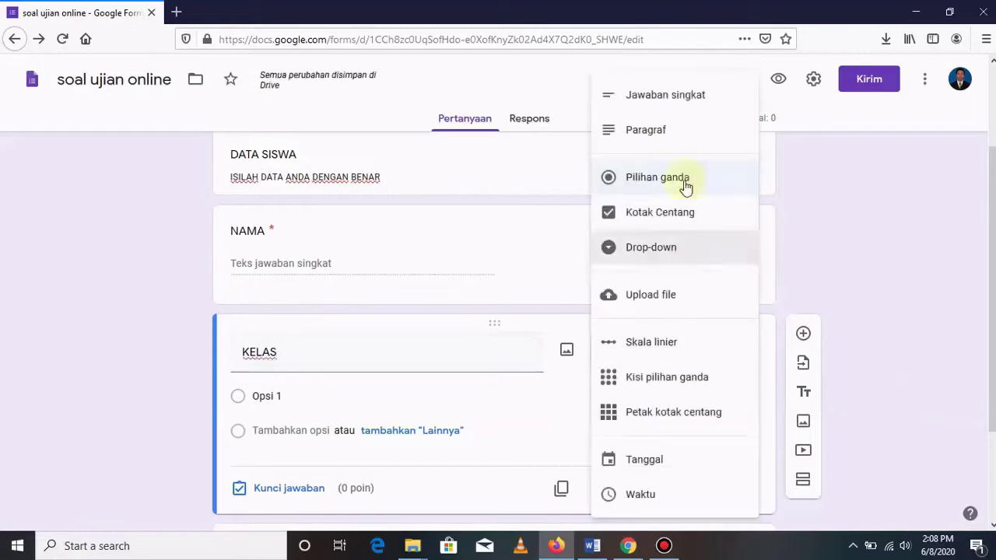
pyautogui.click(674, 98)
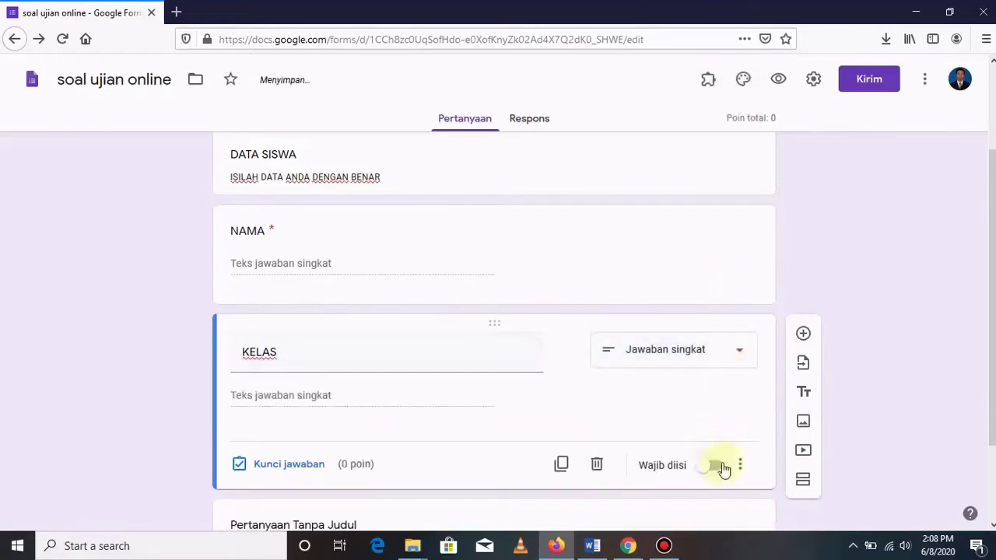
pyautogui.click(716, 467)
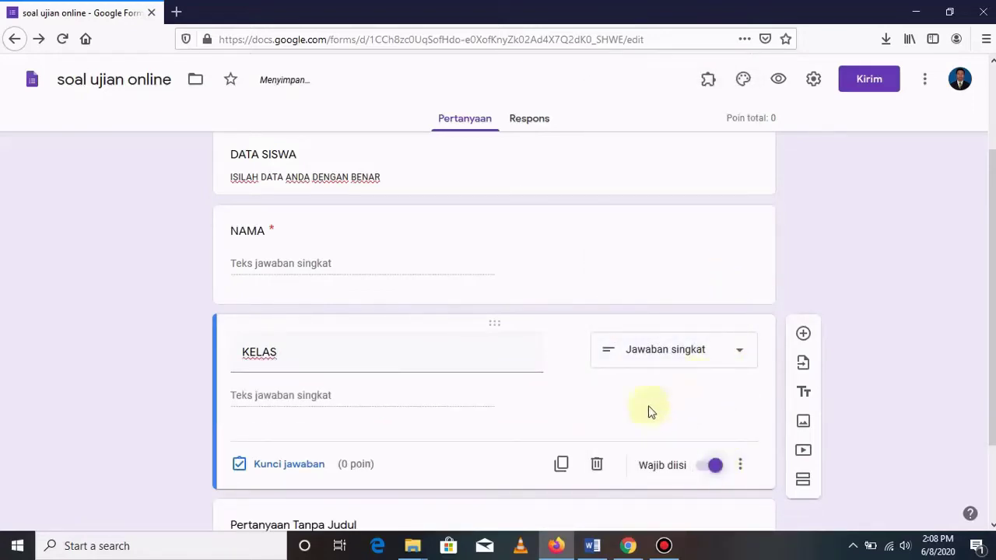
pyautogui.click(803, 333)
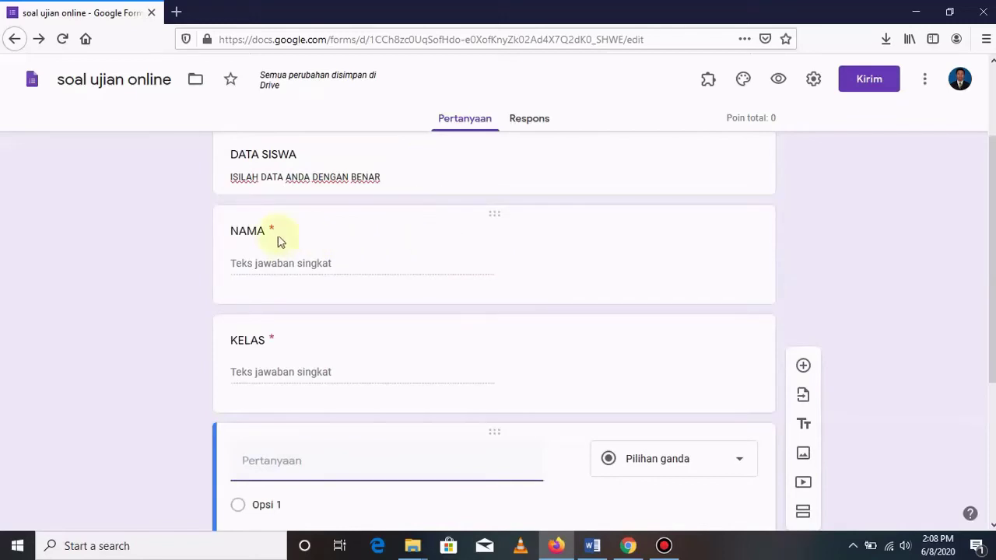
# Title the new question 'TOKEN', make it required, and open its extra options for response validation.
pyautogui.scroll(-1, 593, 283)
pyautogui.scroll(-2, 593, 282)
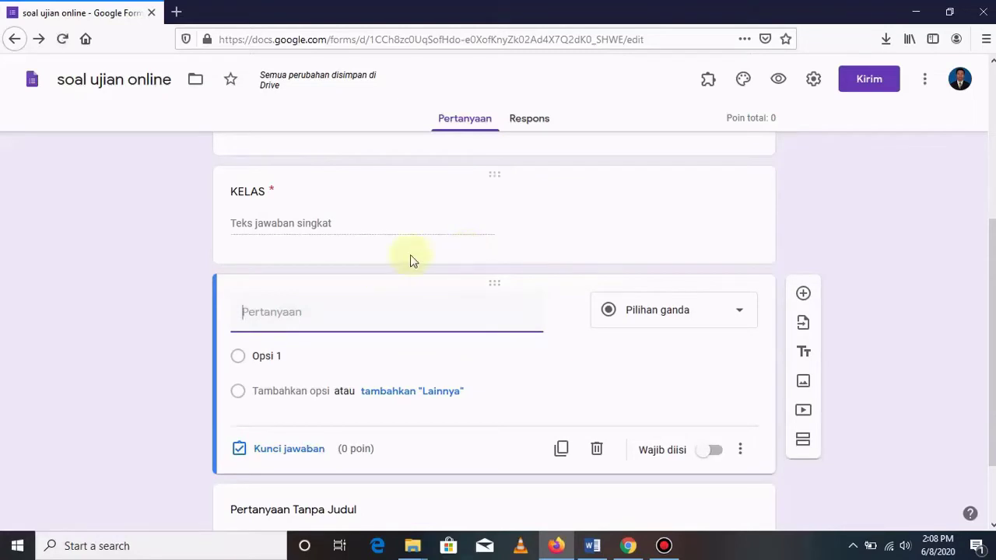
pyautogui.write('TOKEN')
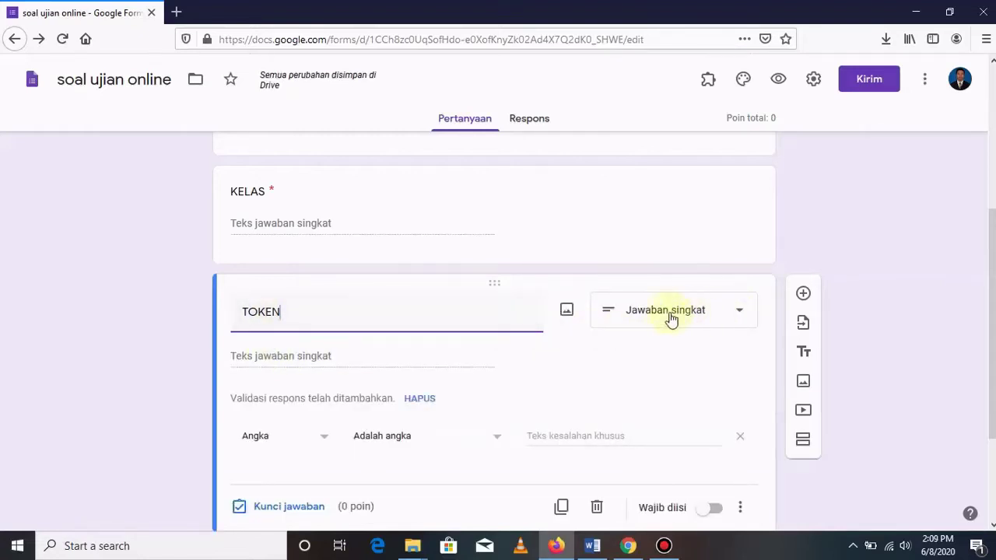
pyautogui.click(714, 509)
pyautogui.scroll(-2, 704, 401)
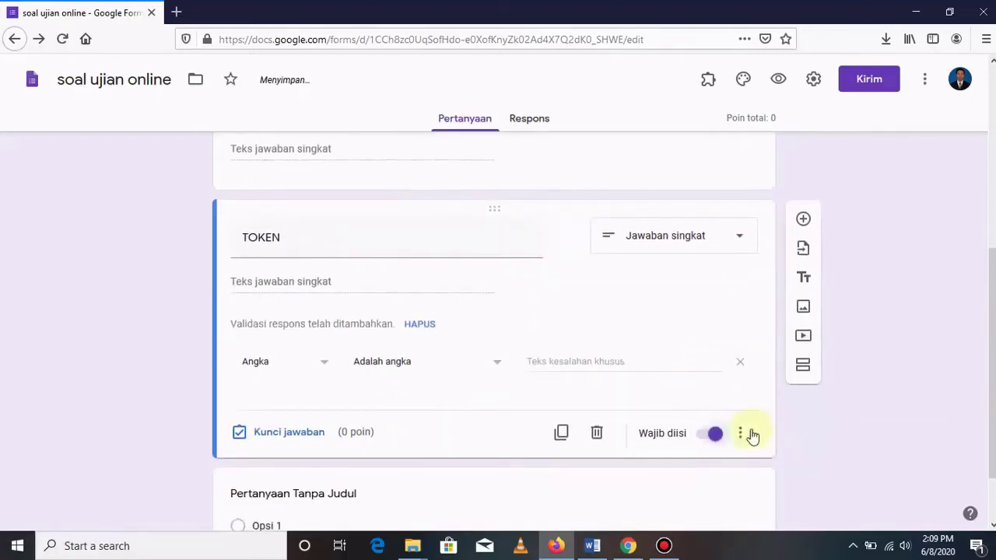
pyautogui.click(741, 436)
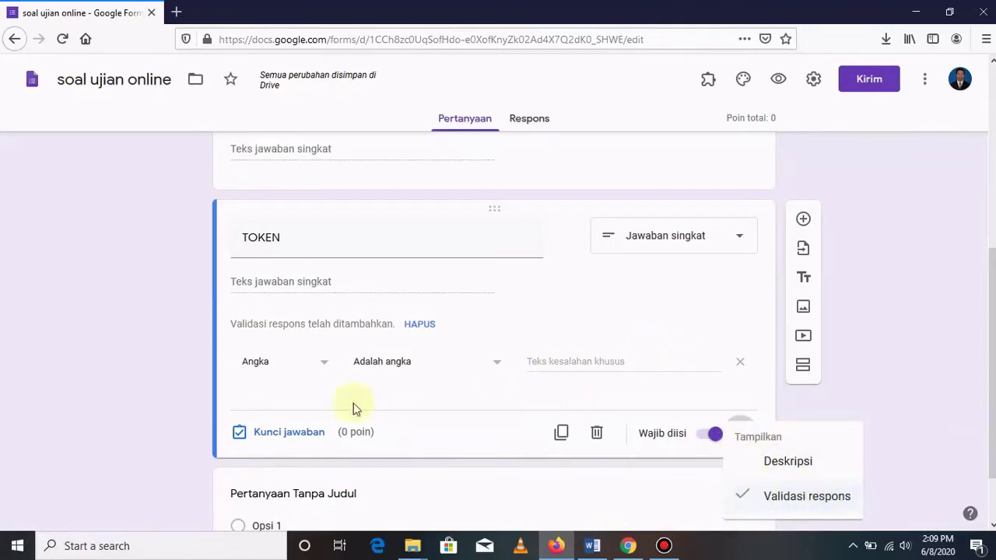
# Change the TOKEN validation to Teks > Berisi with the exam code and error 'PASSWORD SALAH, SILAHKAN ULANGI'.
pyautogui.click(326, 367)
pyautogui.click(325, 366)
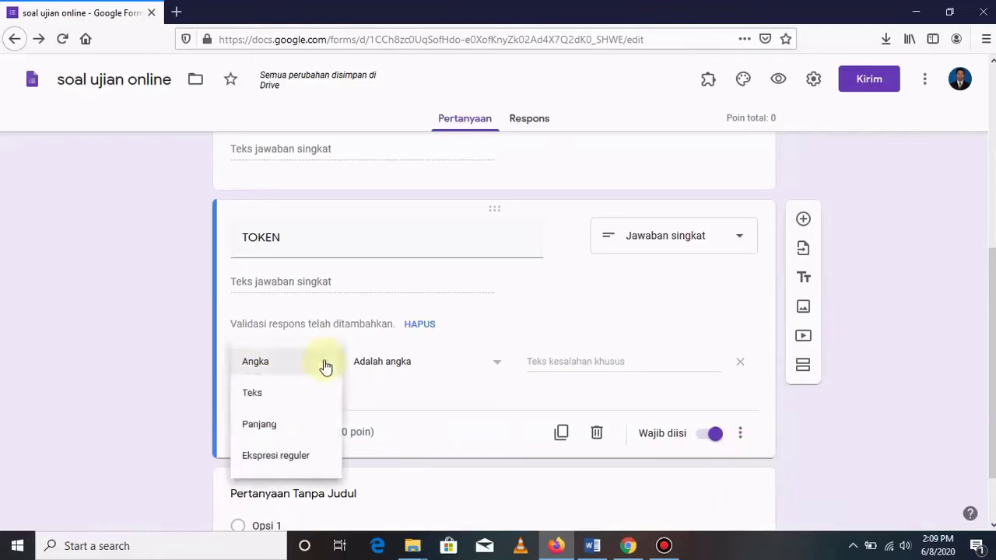
pyautogui.click(258, 396)
pyautogui.click(469, 363)
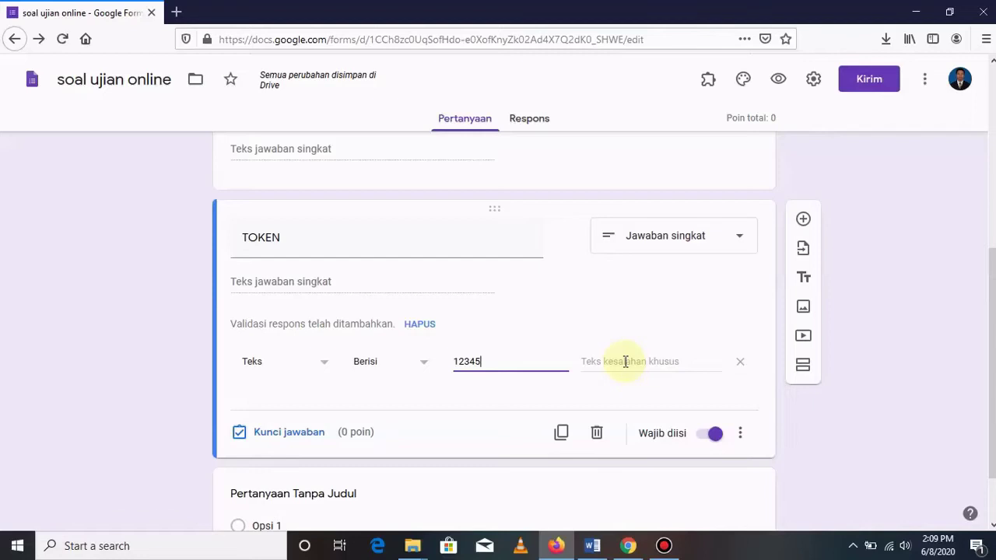
pyautogui.click(620, 361)
pyautogui.write('PASSWORD SALAH, ')
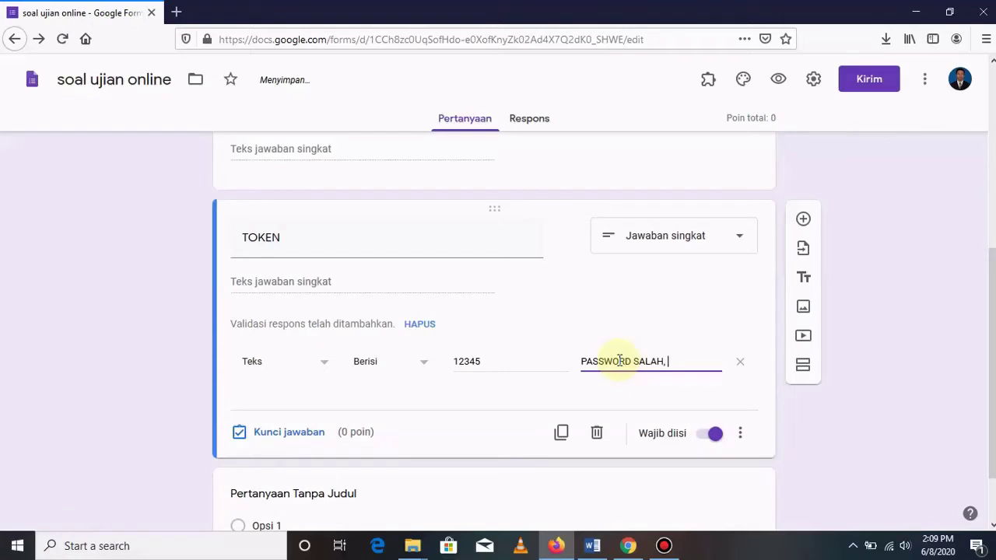
pyautogui.write('SILAHKAN ULANGI')
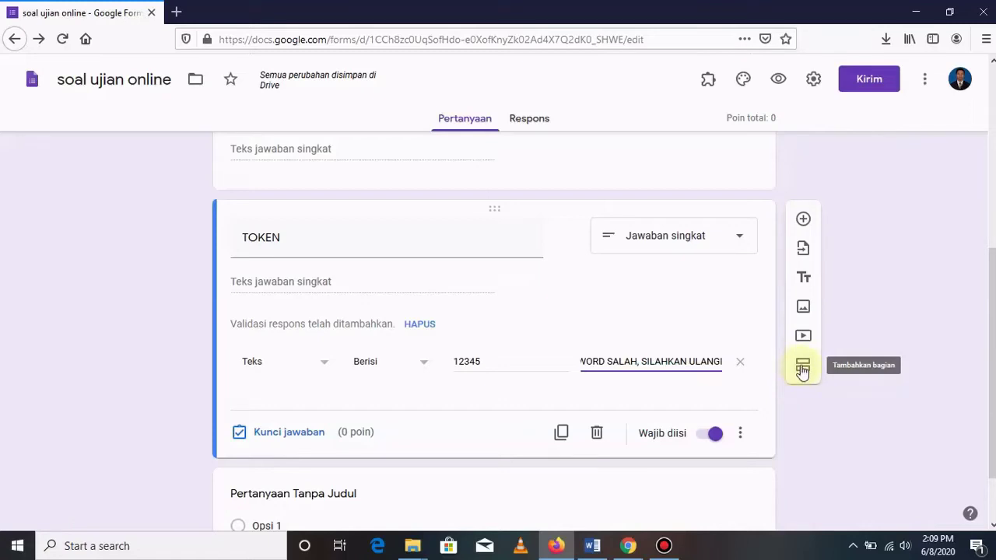
# Add a section titled 'SOAL UJIAN' with the description 'pilihlah salah satu jawaban yang paling tepat !'.
pyautogui.click(802, 370)
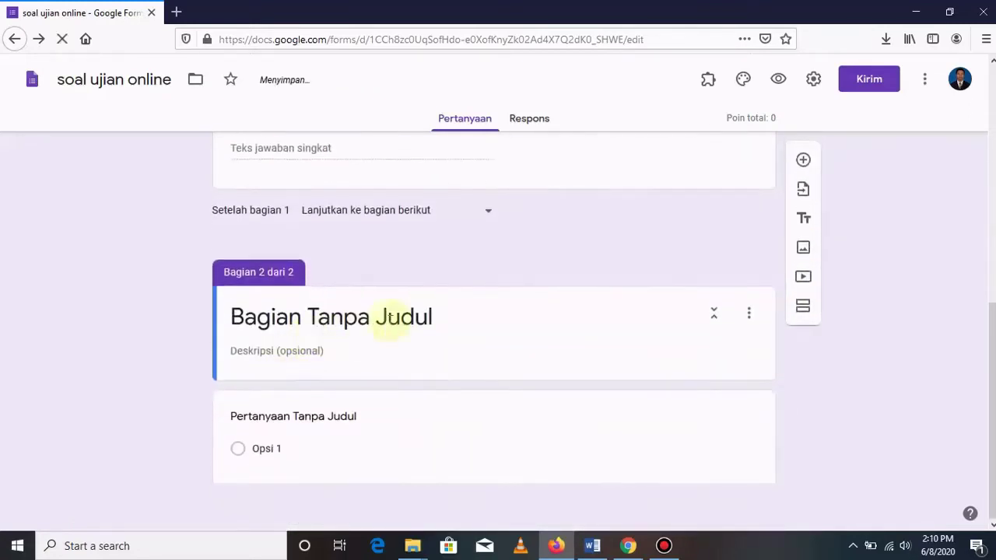
pyautogui.click(434, 316)
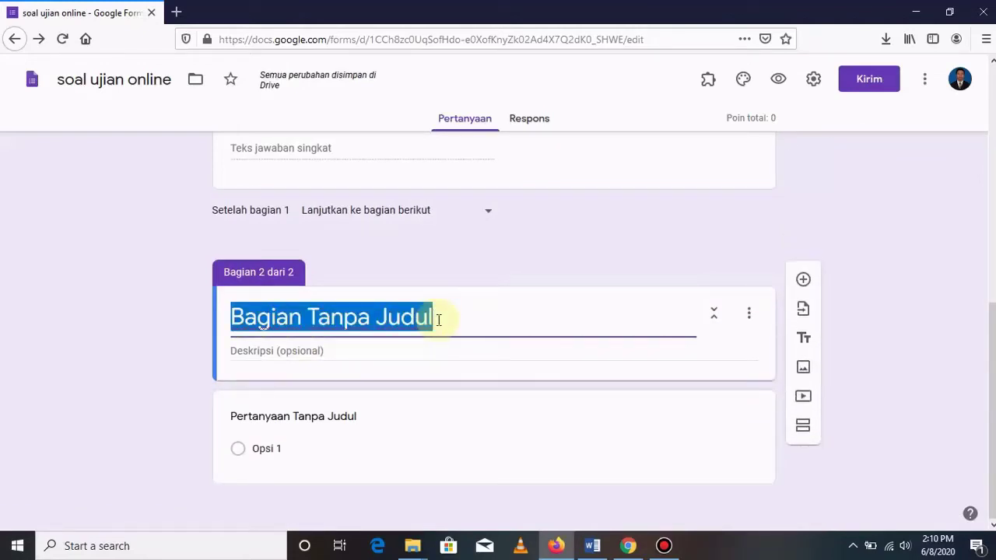
pyautogui.write('SOAL UJIAN')
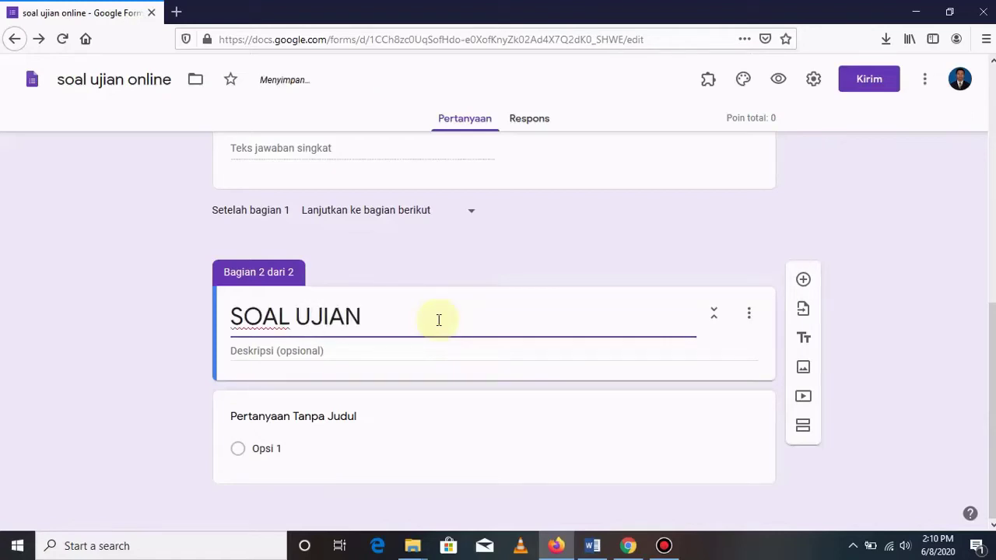
pyautogui.click(335, 348)
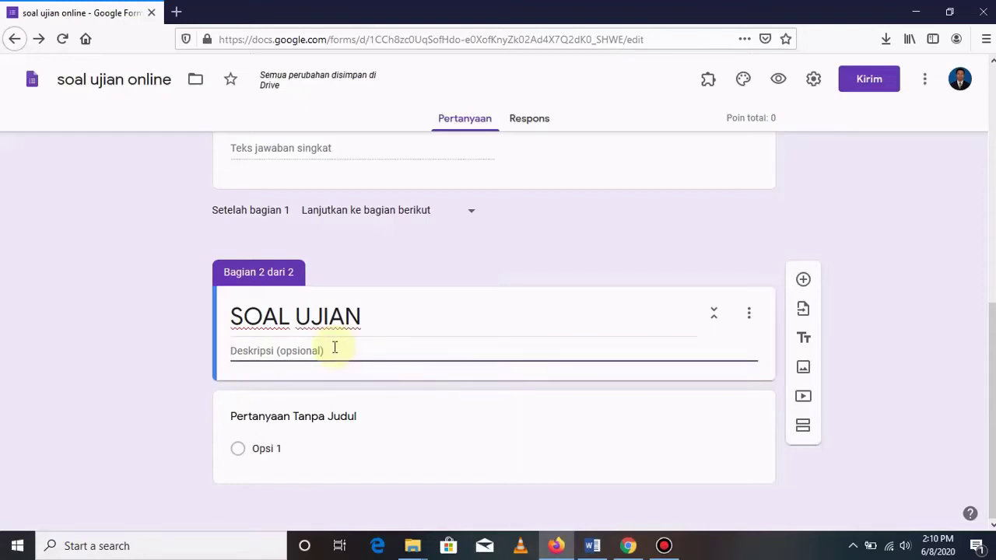
pyautogui.write('pilihlah salah satu jawaban yang paling tepat !')
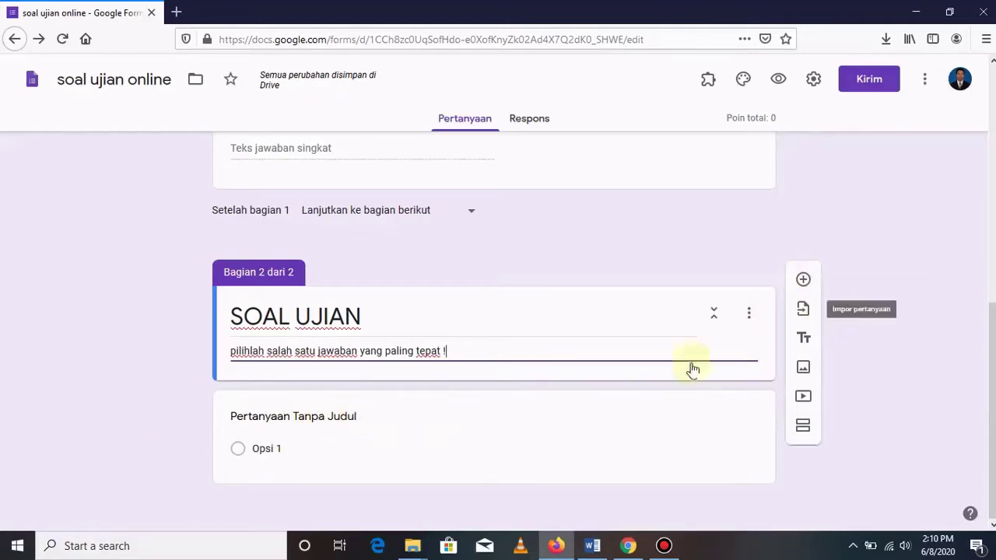
pyautogui.click(362, 421)
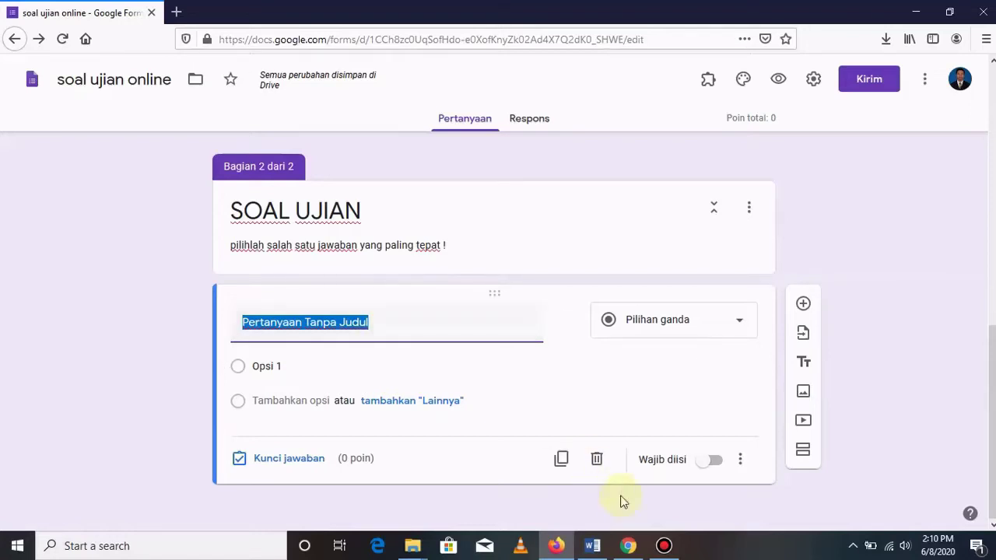
# Look over the questions in the Word exam document, then return to the quiz form in the browser.
pyautogui.click(594, 546)
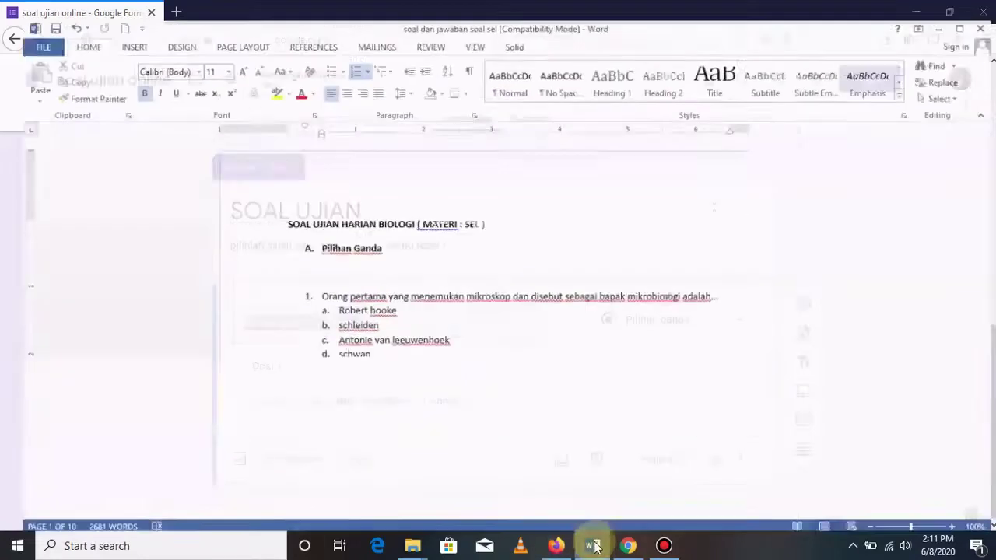
pyautogui.scroll(-3, 400, 259)
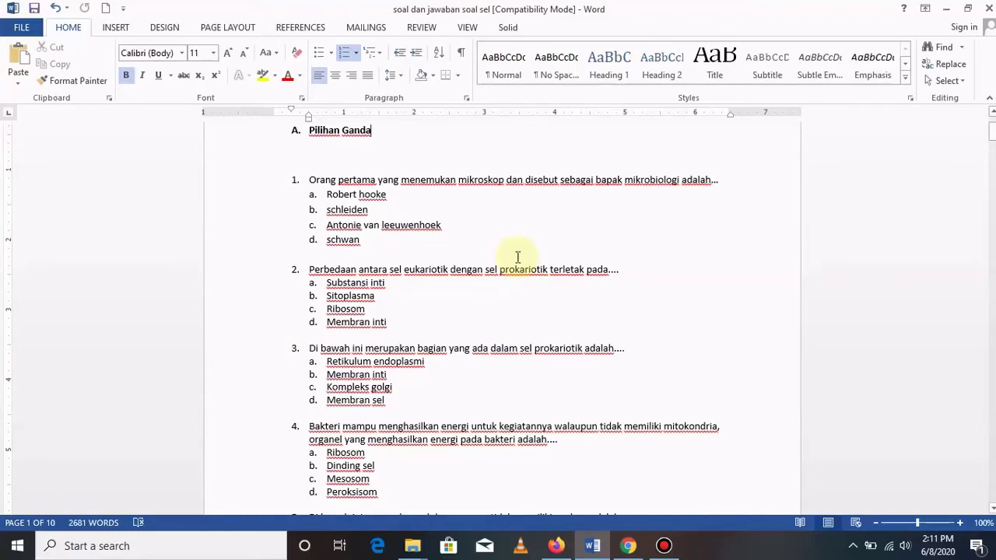
pyautogui.scroll(3, 517, 257)
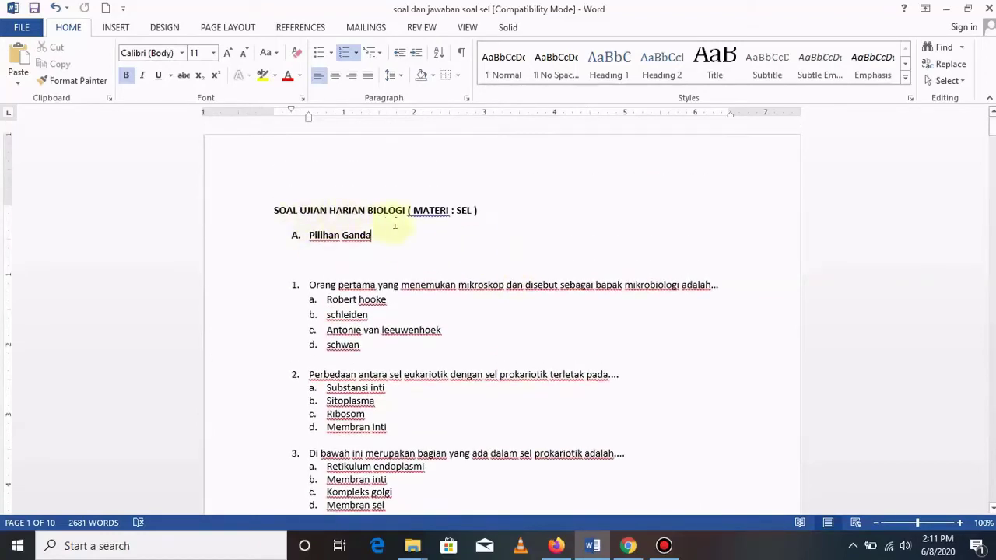
pyautogui.scroll(-3, 558, 263)
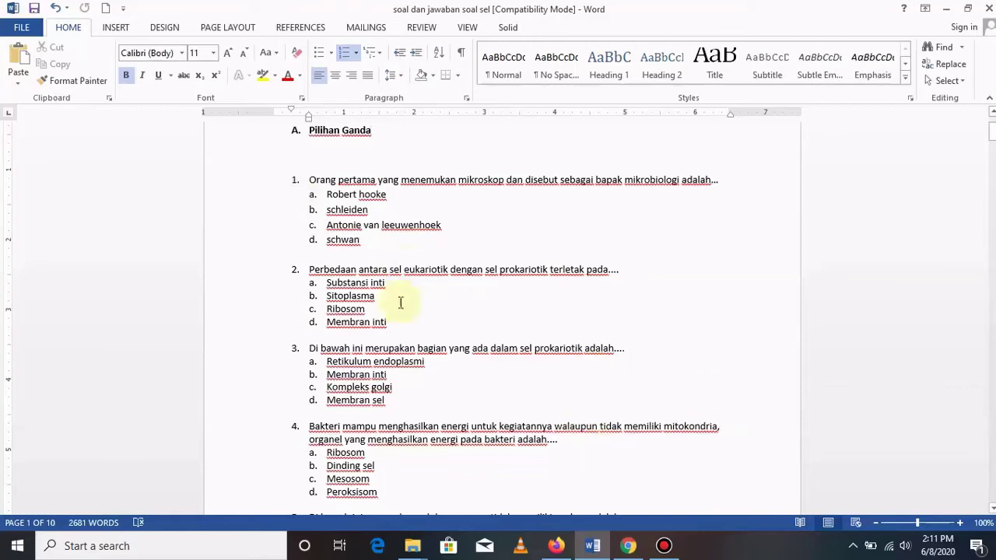
pyautogui.click(628, 546)
pyautogui.hotkey('alt', 'Tab')
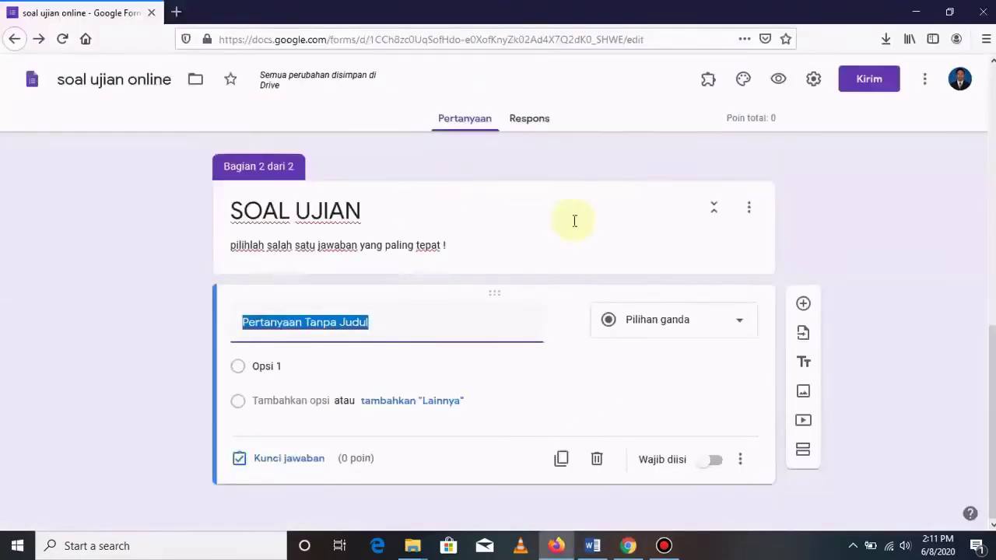
# View the form settings' Presentasi tab, then bring the Word exam document back up.
pyautogui.click(813, 81)
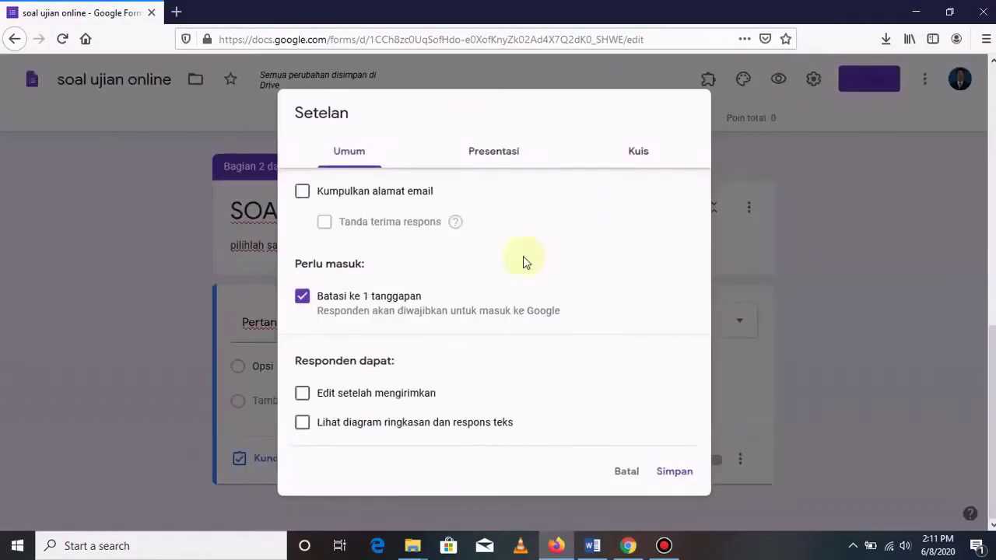
pyautogui.click(502, 154)
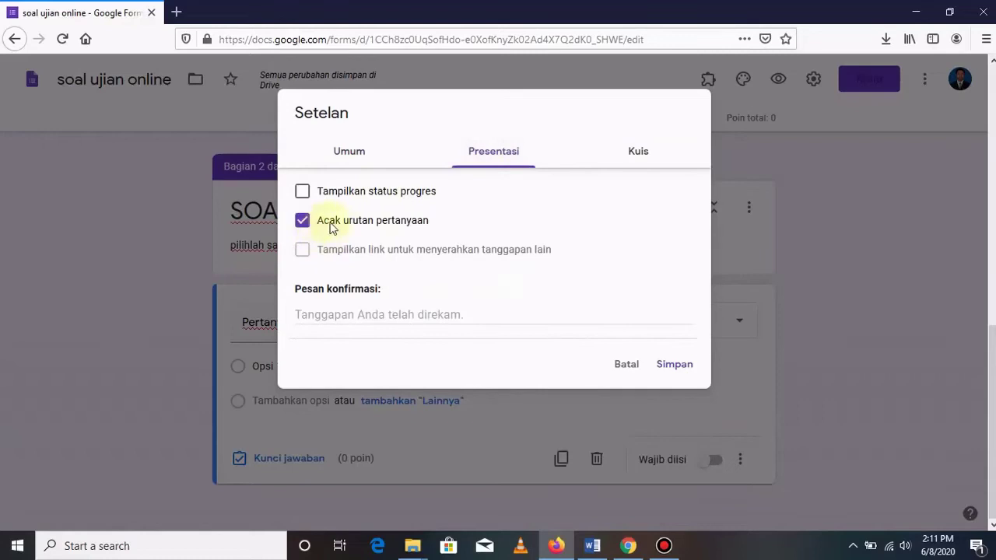
pyautogui.click(593, 547)
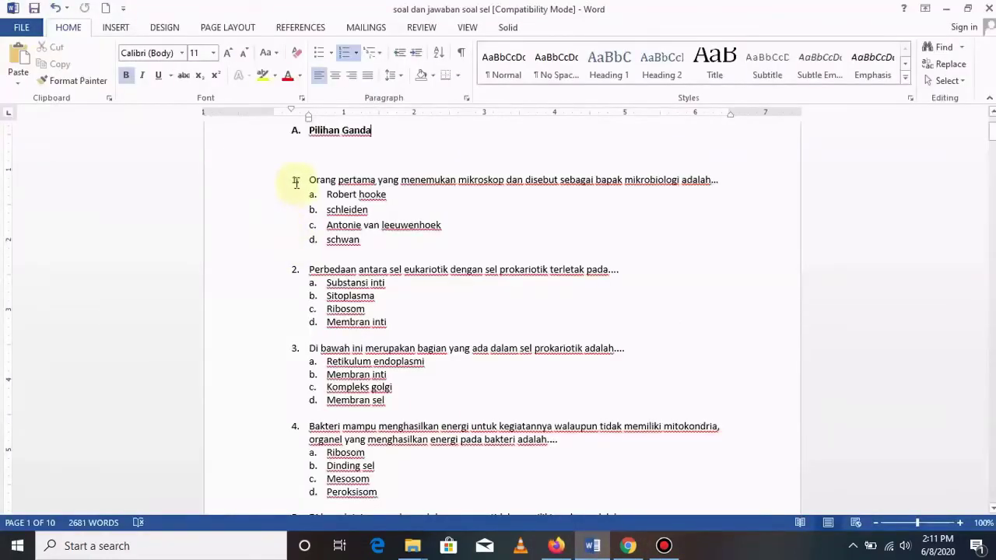
pyautogui.click(606, 551)
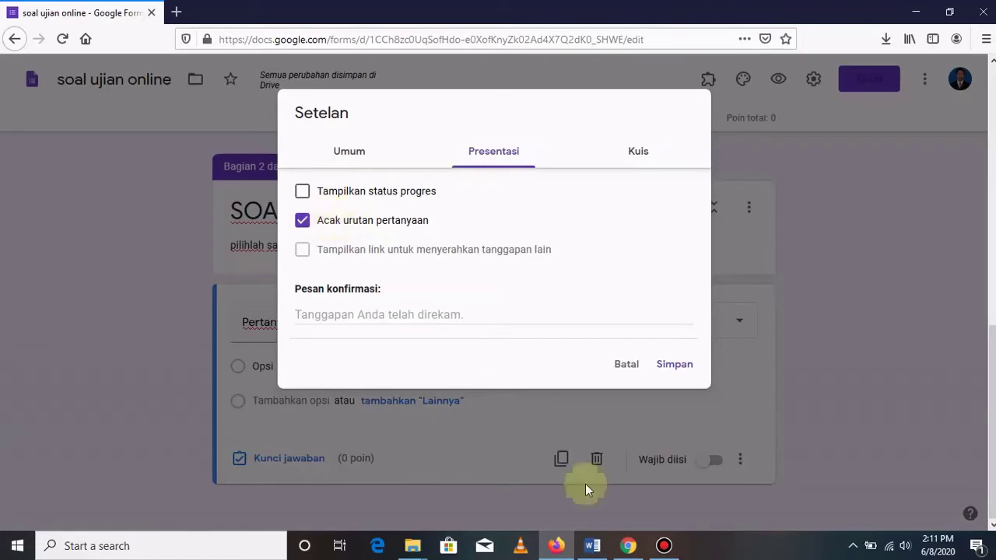
pyautogui.click(593, 549)
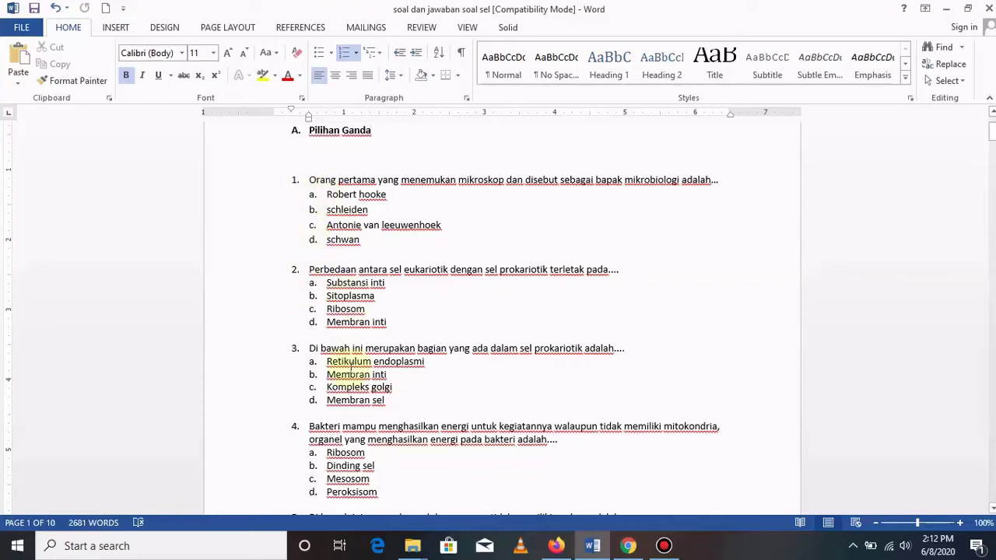
# Remove the automatic list numbers from the first five questions in the Word document.
pyautogui.click(311, 180)
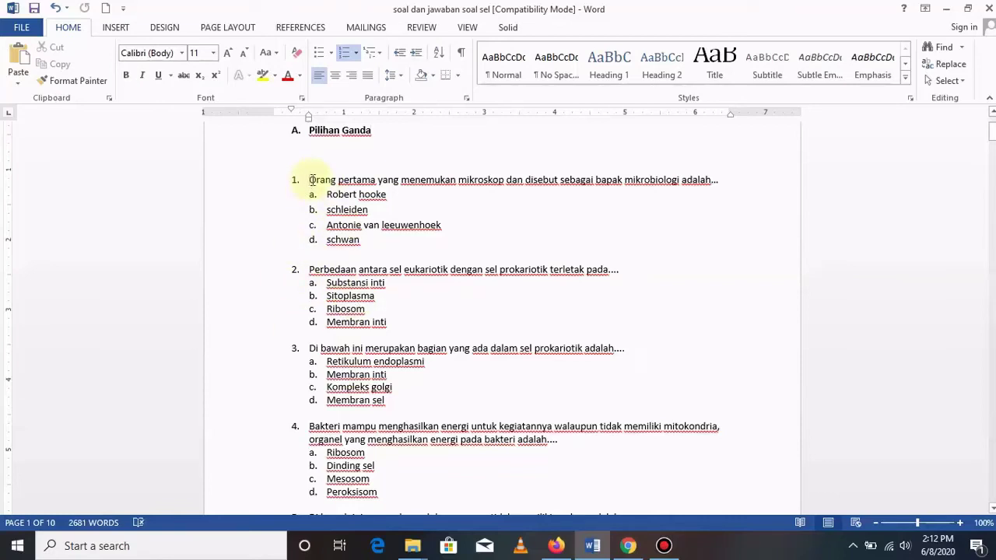
pyautogui.press('BackSpace')
pyautogui.click(309, 269)
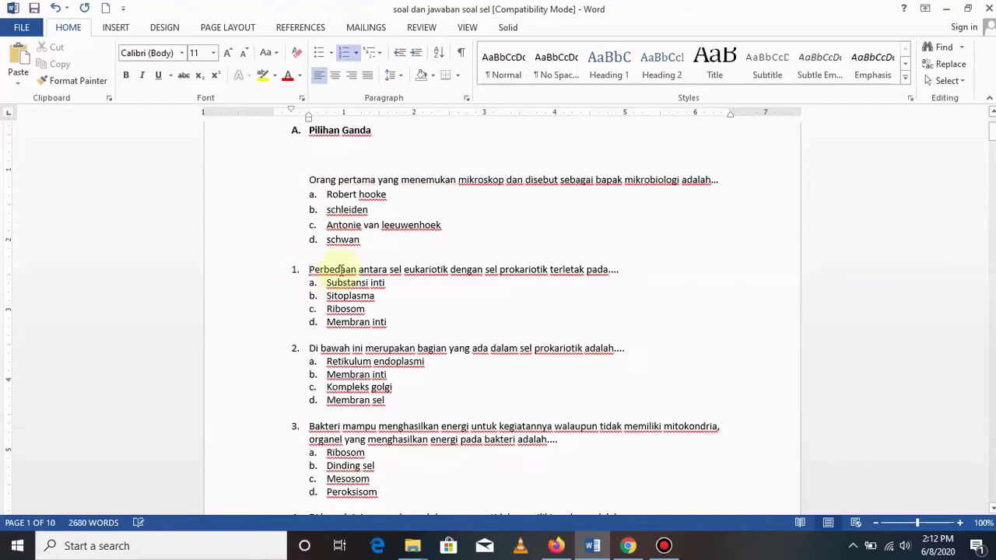
pyautogui.press('BackSpace')
pyautogui.click(310, 348)
pyautogui.press('BackSpace')
pyautogui.click(309, 426)
pyautogui.press('BackSpace')
pyautogui.scroll(-2, 416, 282)
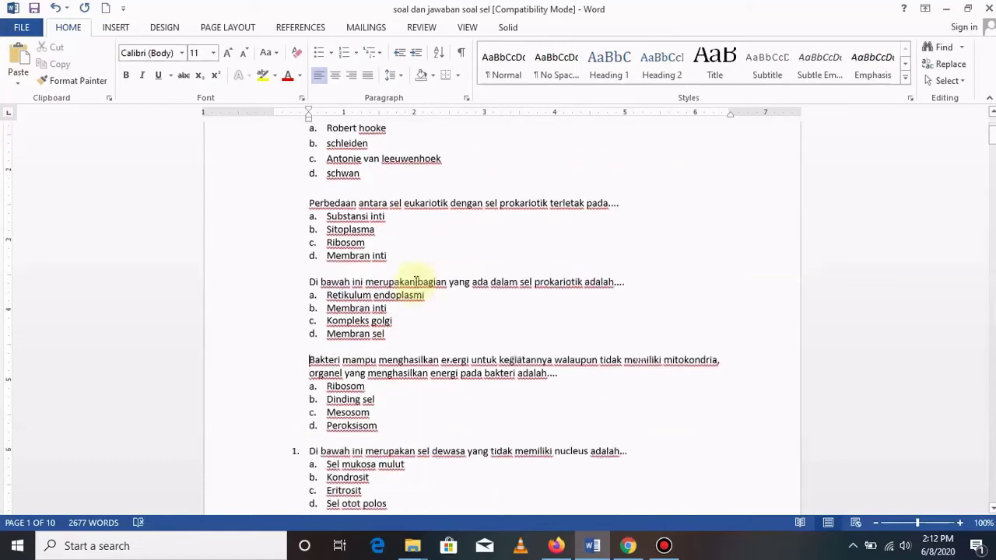
pyautogui.click(309, 448)
pyautogui.press('BackSpace')
pyautogui.scroll(2, 373, 327)
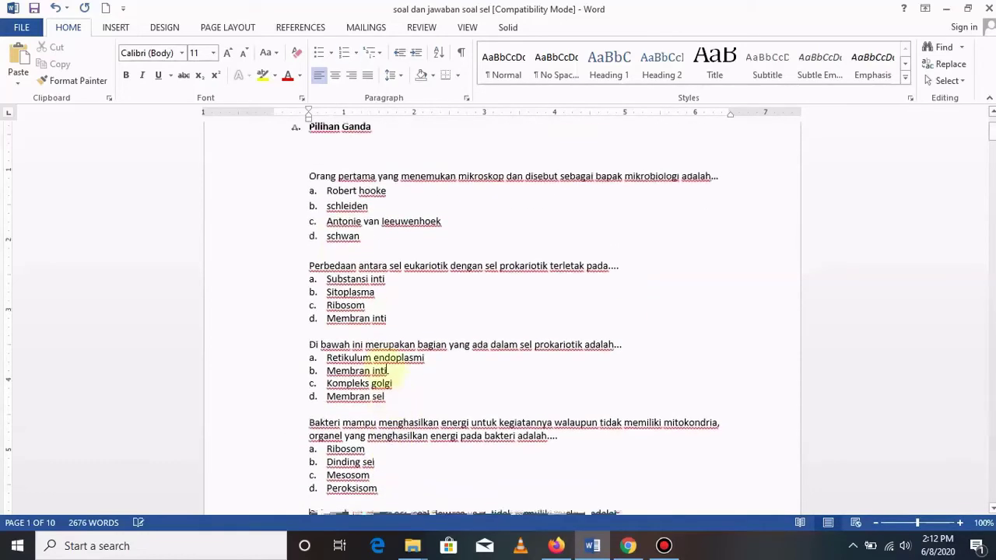
# Remove the option letters from the first two questions' answers, Robert hooke through Membran inti.
pyautogui.press('BackSpace')
pyautogui.click(326, 210)
pyautogui.press('BackSpace')
pyautogui.click(326, 225)
pyautogui.press('BackSpace')
pyautogui.click(326, 240)
pyautogui.press('BackSpace')
pyautogui.click(327, 284)
pyautogui.press('BackSpace')
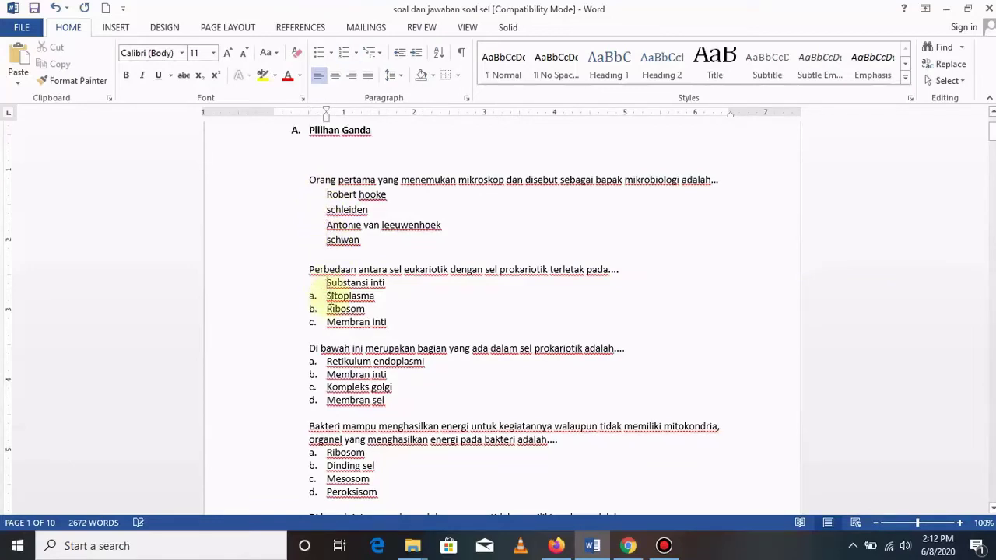
pyautogui.click(326, 309)
pyautogui.press('BackSpace')
pyautogui.click(327, 322)
pyautogui.press('BackSpace')
# Remove the option letters from the next answers, Retikulum endoplasmi through Peroksisom.
pyautogui.click(327, 361)
pyautogui.press('BackSpace')
pyautogui.click(327, 374)
pyautogui.press('BackSpace')
pyautogui.click(326, 400)
pyautogui.press('BackSpace')
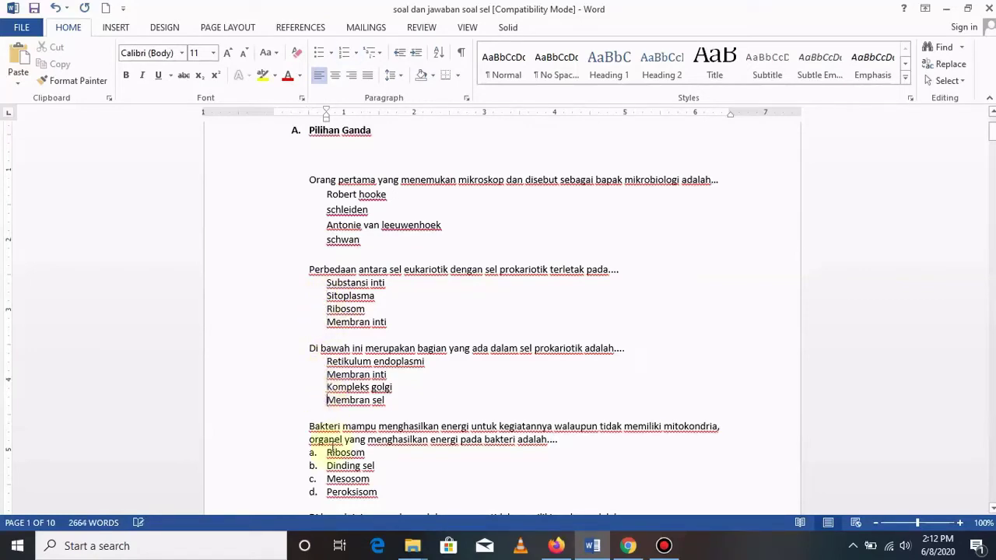
pyautogui.click(328, 452)
pyautogui.press('BackSpace')
pyautogui.click(327, 479)
pyautogui.press('BackSpace')
pyautogui.click(327, 491)
pyautogui.press('BackSpace')
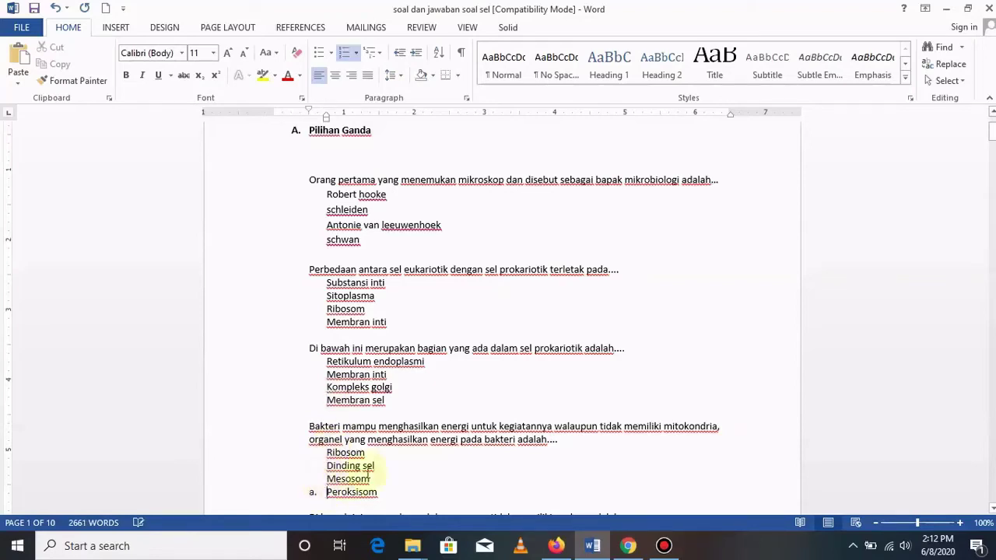
# Remove the letters from Sel mukosa mulut, Kondrosit, Eritrosit and Sel otot polos, then return to the form.
pyautogui.scroll(-2, 393, 434)
pyautogui.scroll(-1, 393, 434)
pyautogui.click(327, 428)
pyautogui.press('BackSpace')
pyautogui.click(327, 439)
pyautogui.press('BackSpace')
pyautogui.click(327, 452)
pyautogui.press('BackSpace')
pyautogui.click(327, 466)
pyautogui.press('BackSpace')
pyautogui.scroll(4, 425, 366)
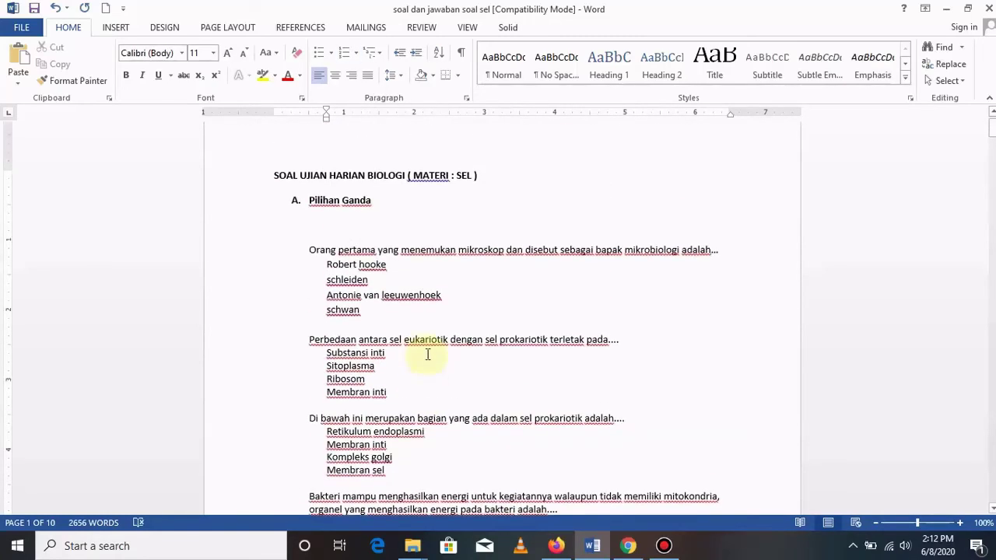
pyautogui.click(558, 545)
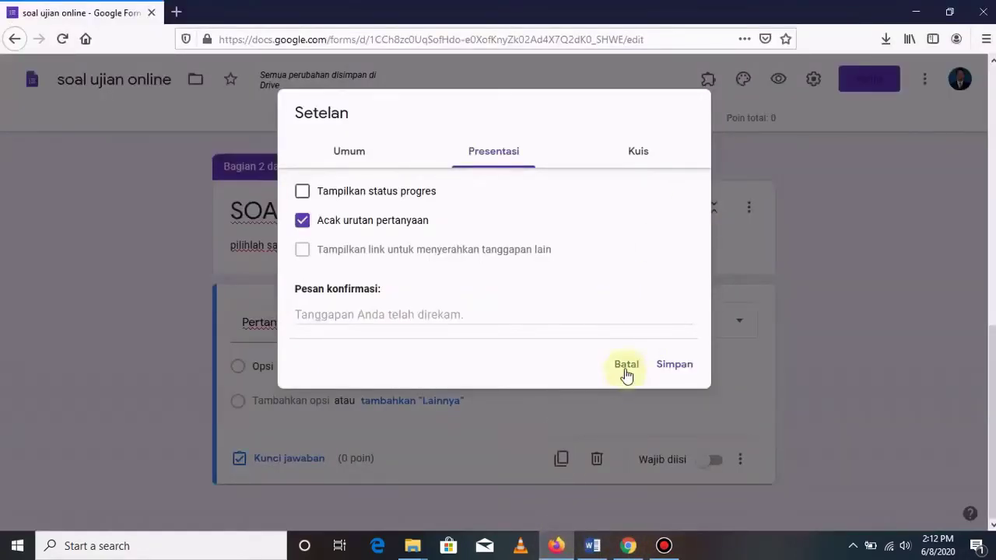
# Cancel the settings and paste question 1 ('Orang pertama yang menemukan mikroskop…') as the question title.
pyautogui.click(626, 369)
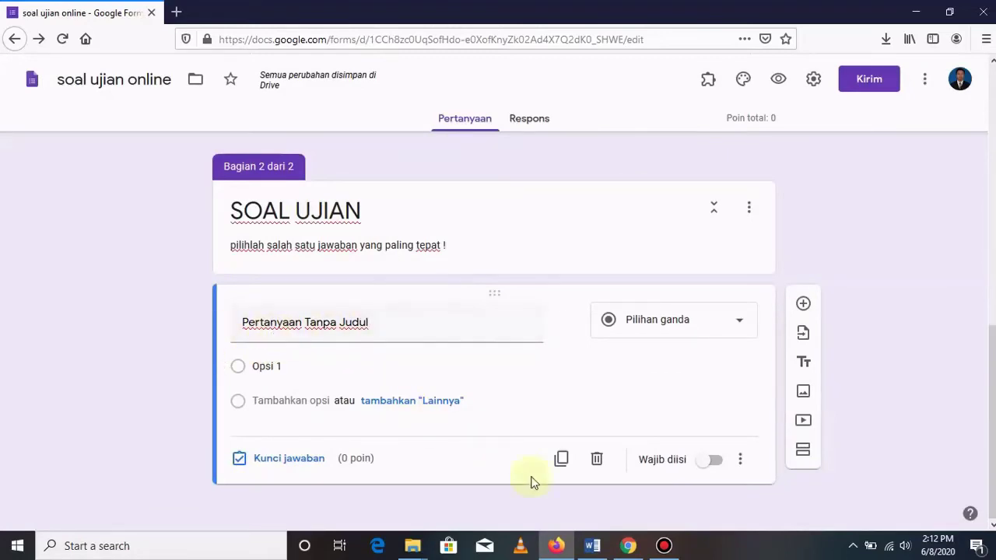
pyautogui.click(590, 545)
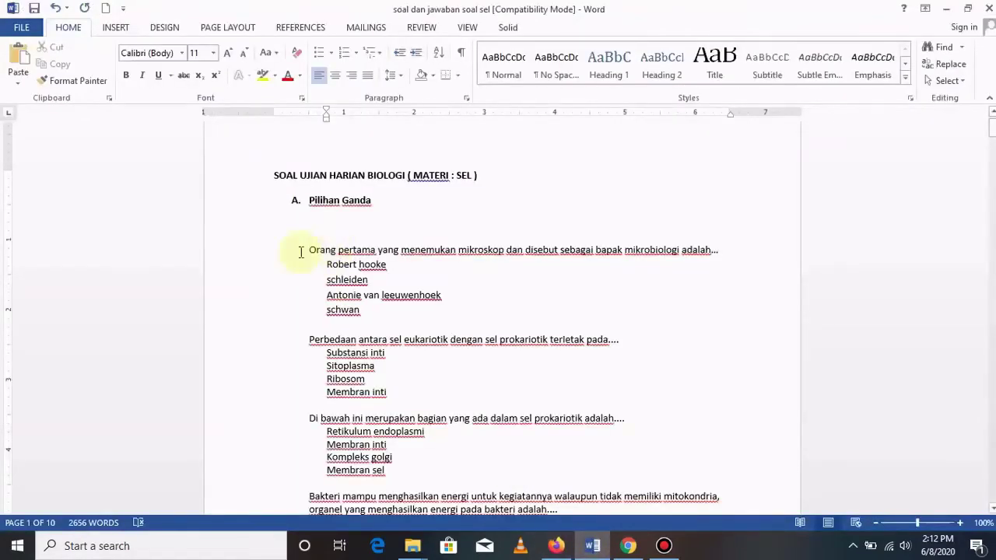
pyautogui.moveTo(304, 250); pyautogui.dragTo(721, 253)
pyautogui.hotkey('ctrl', 'c')
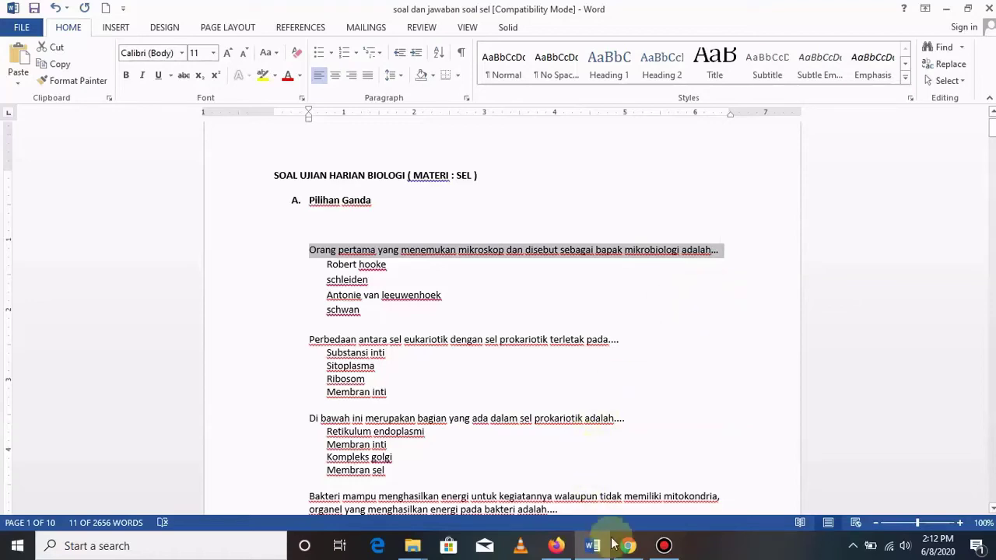
pyautogui.click(555, 545)
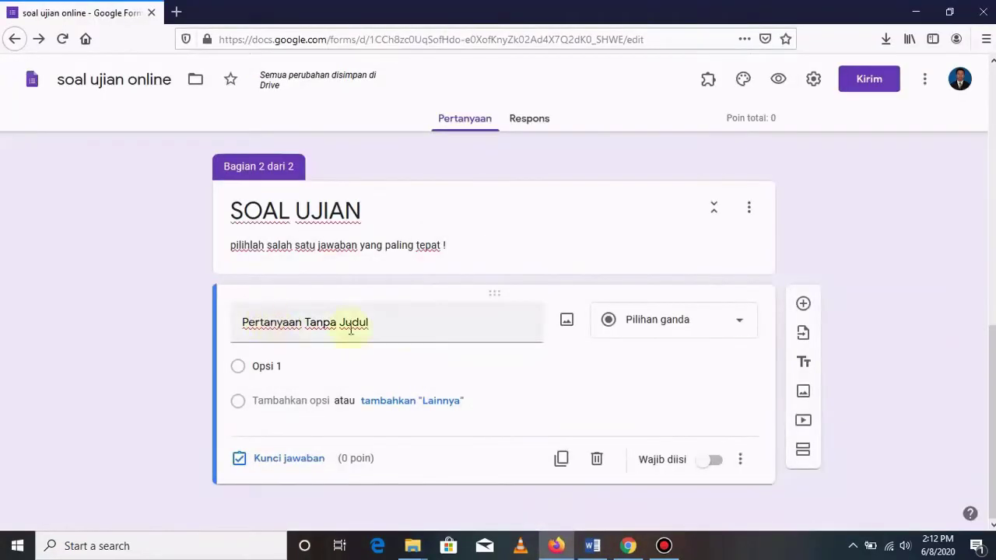
pyautogui.click(377, 324)
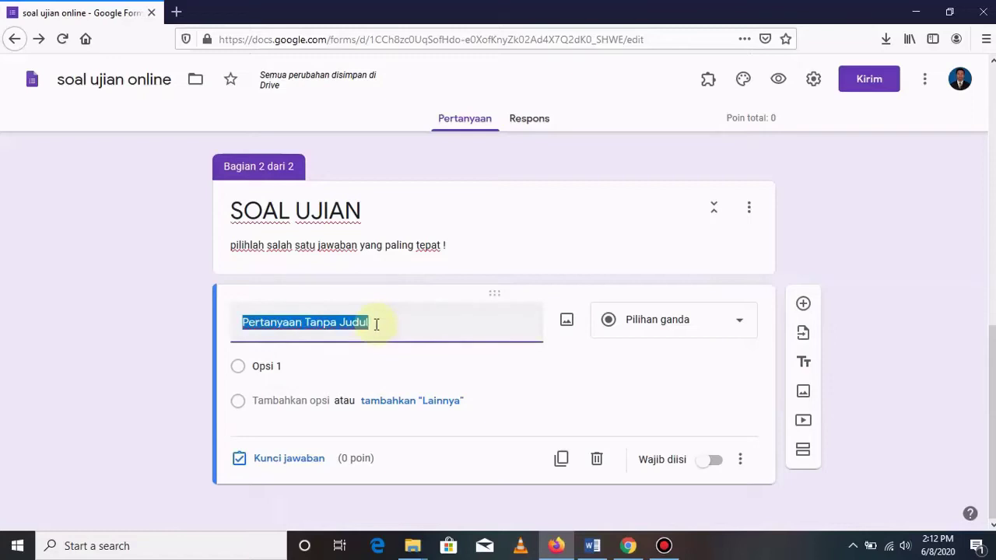
pyautogui.hotkey('ctrl', 'v')
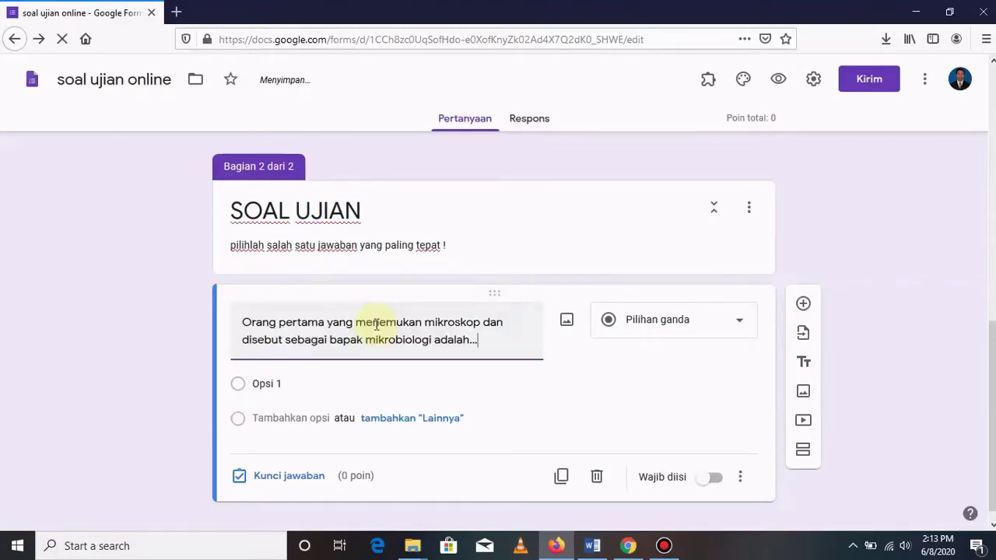
pyautogui.click(275, 382)
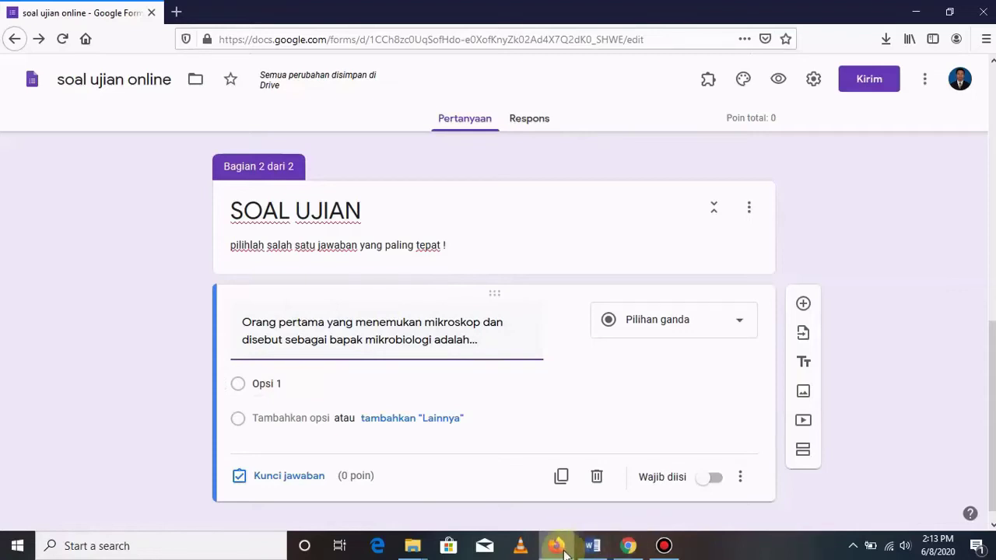
pyautogui.click(563, 550)
pyautogui.click(558, 547)
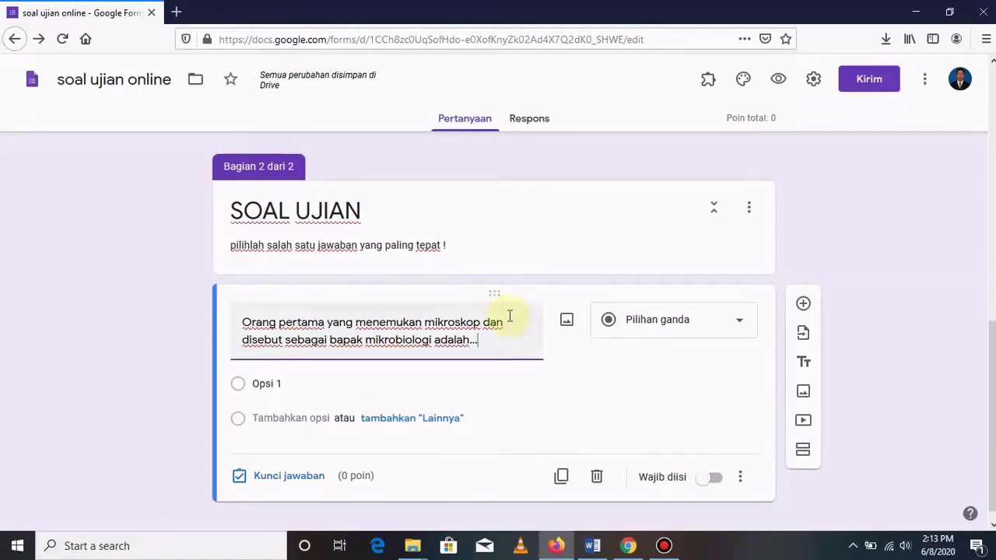
# Copy question 1's answers from Word and paste them as options: Robert hooke, schleiden, Antonie van leeuwenhoek, schwan.
pyautogui.click(593, 547)
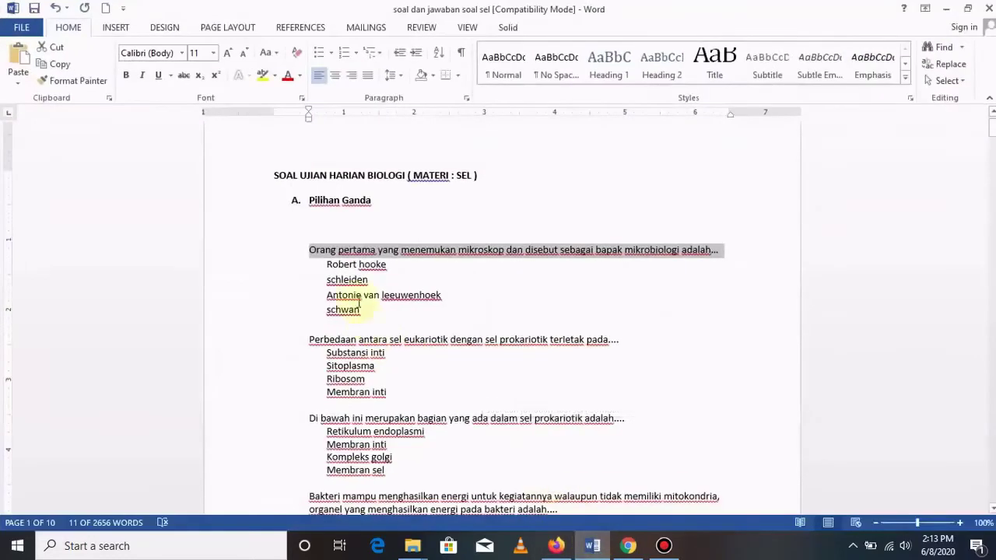
pyautogui.moveTo(328, 266); pyautogui.dragTo(362, 310)
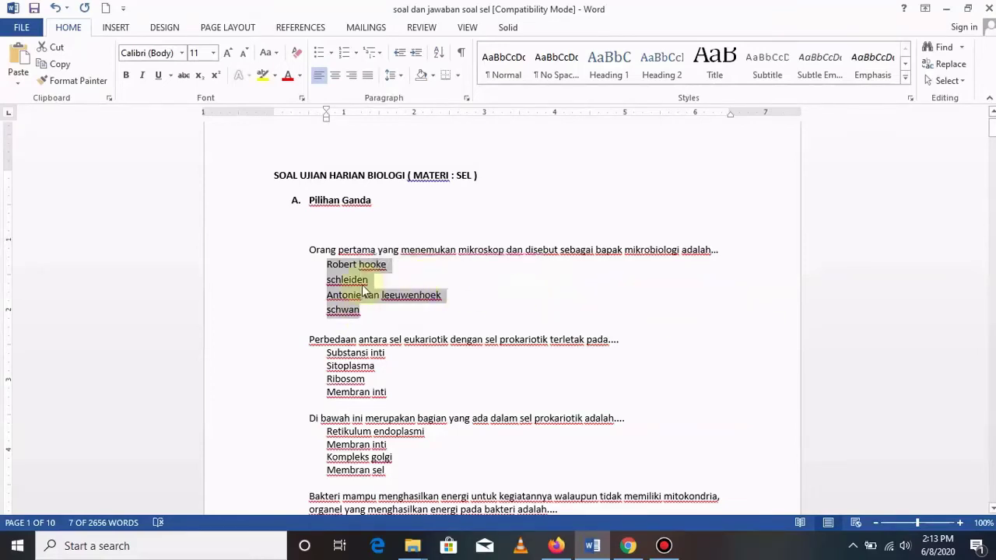
pyautogui.rightClick(363, 290)
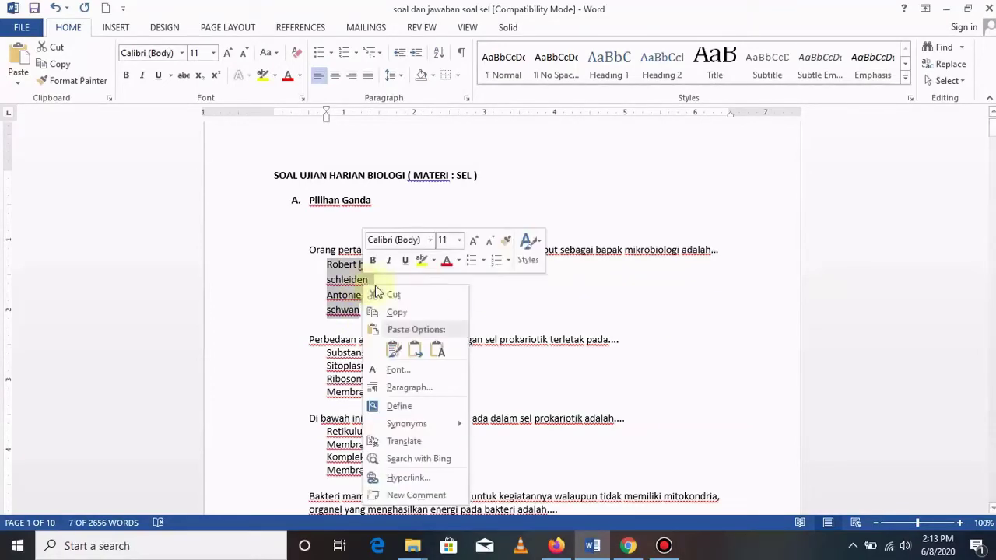
pyautogui.click(397, 313)
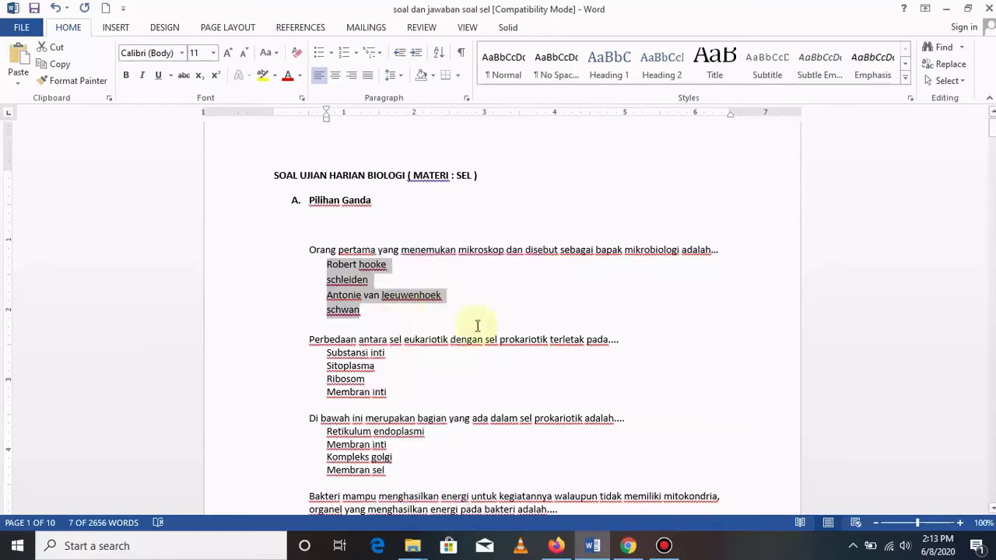
pyautogui.click(556, 545)
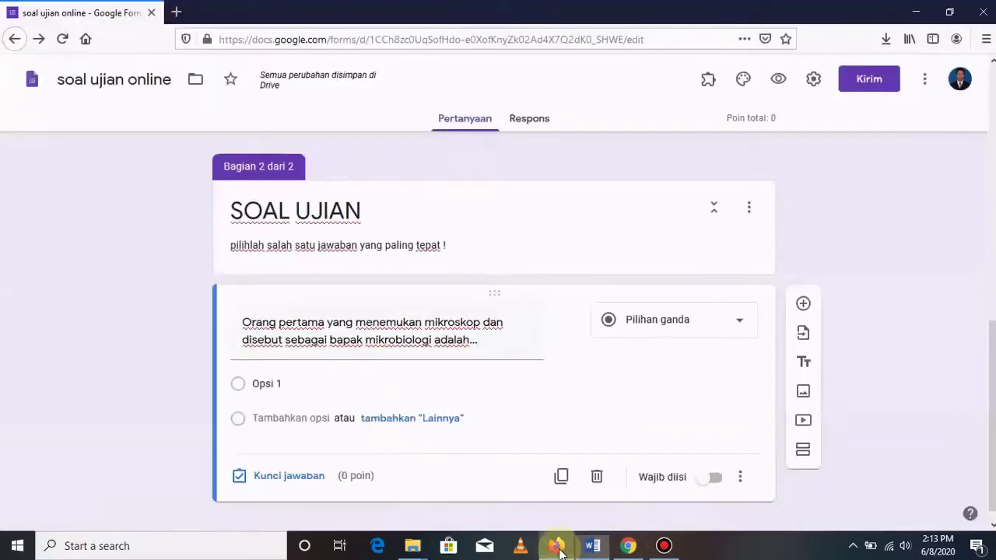
pyautogui.click(294, 384)
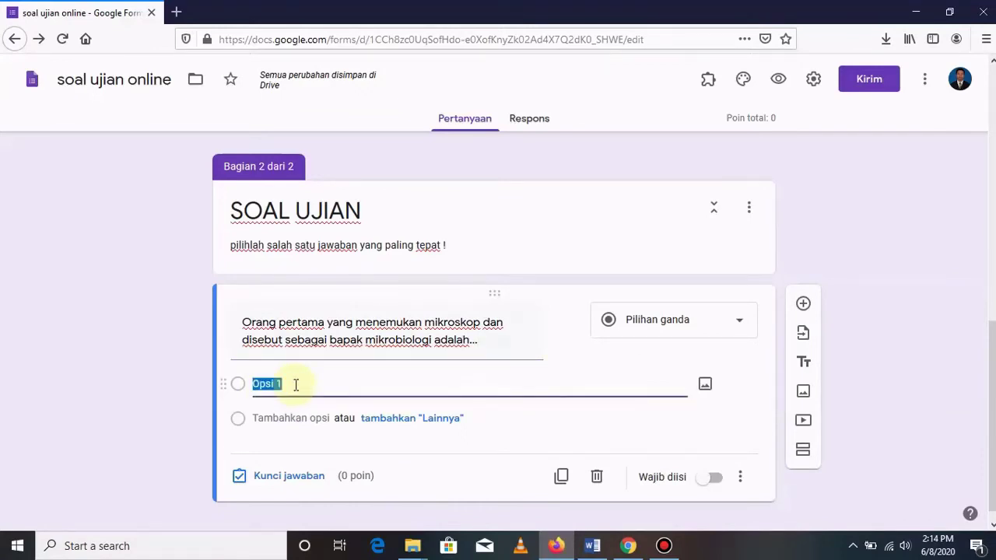
pyautogui.rightClick(288, 382)
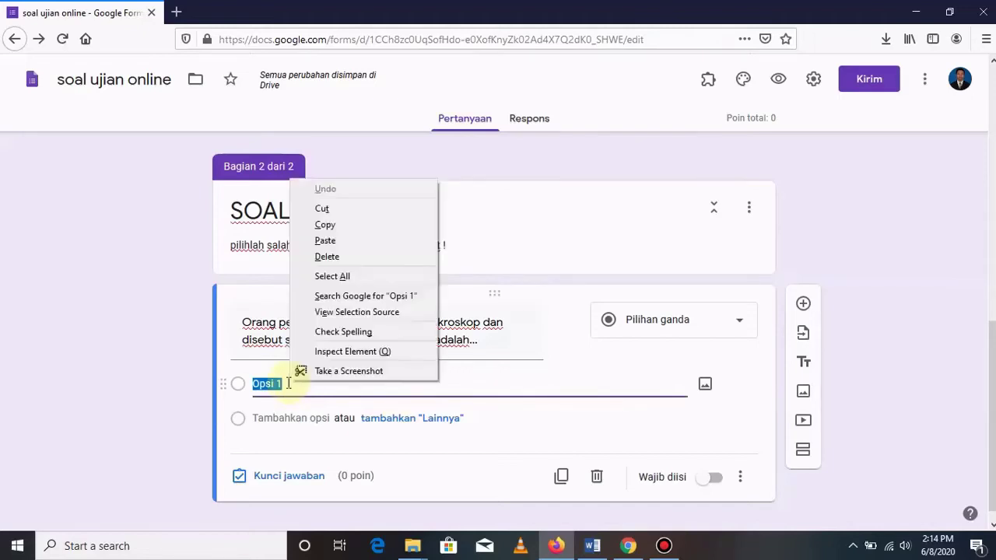
pyautogui.click(350, 241)
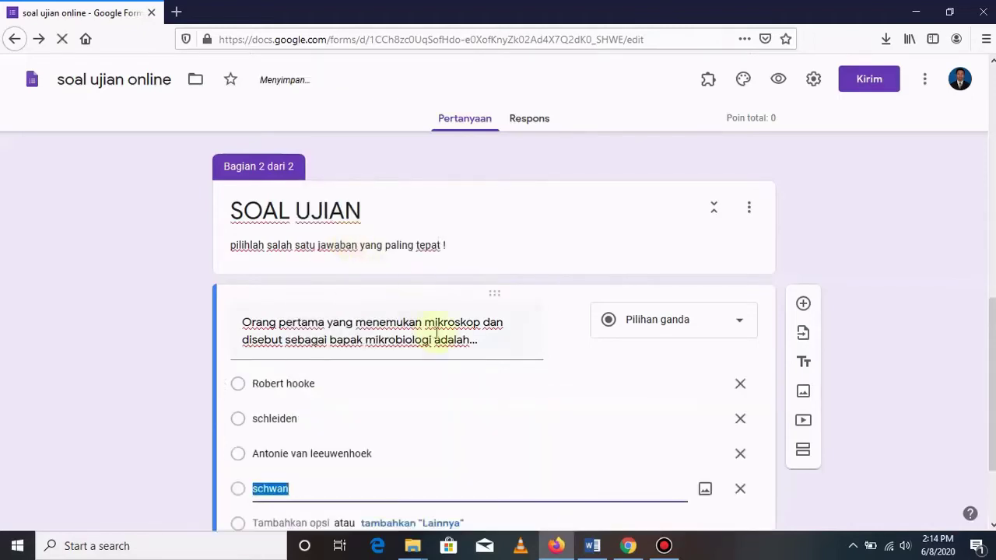
pyautogui.scroll(-2, 452, 364)
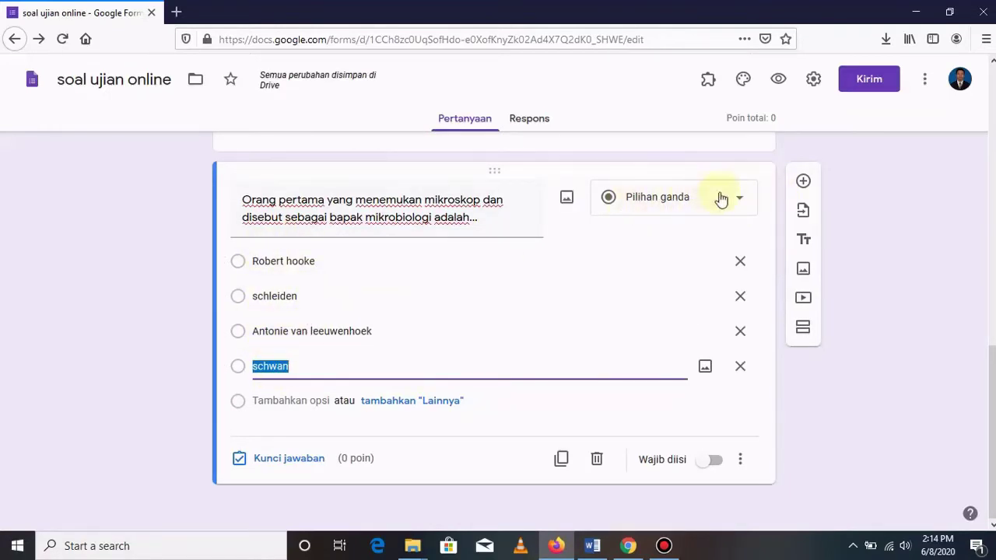
# Turn on Wajib diisi for the microscope question and enable Acak urutan opsi.
pyautogui.click(715, 464)
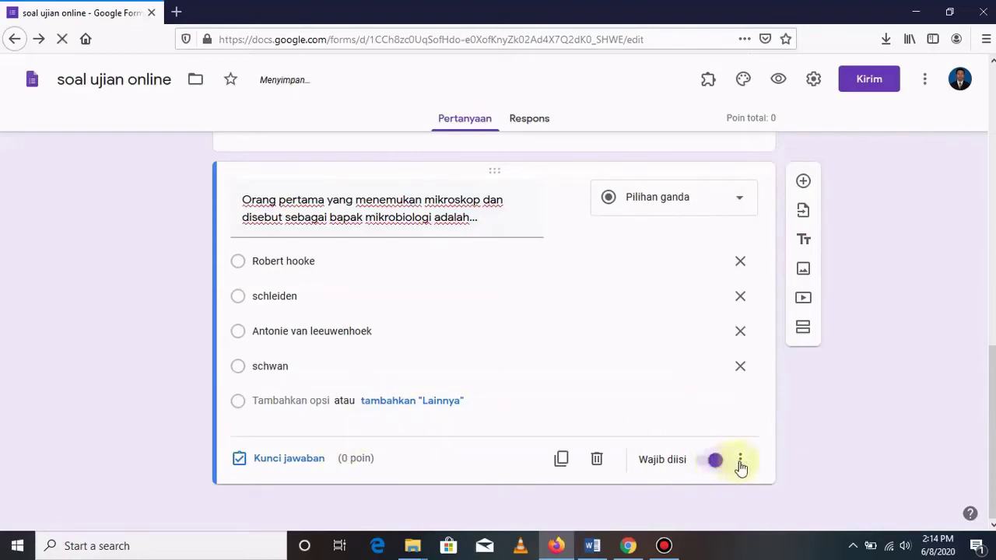
pyautogui.click(743, 462)
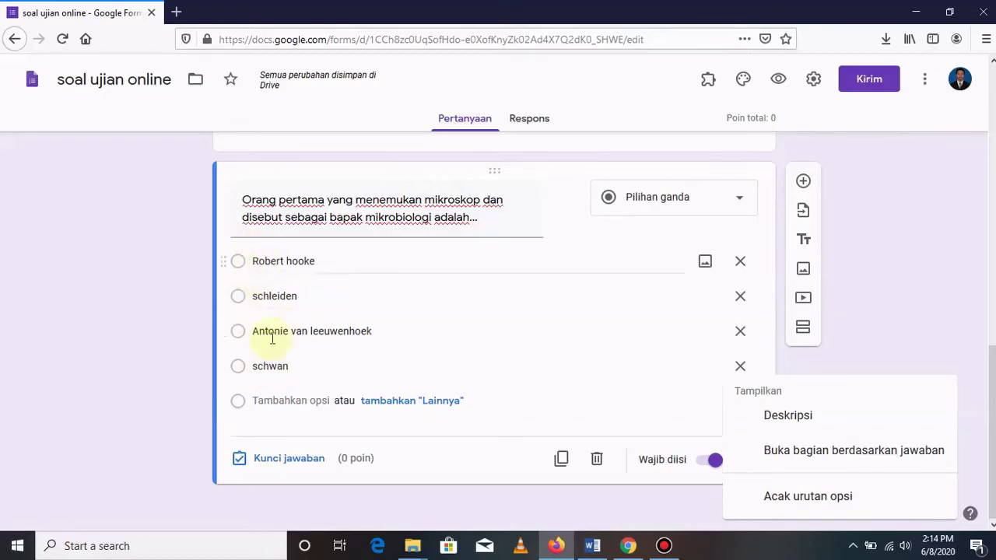
pyautogui.click(797, 499)
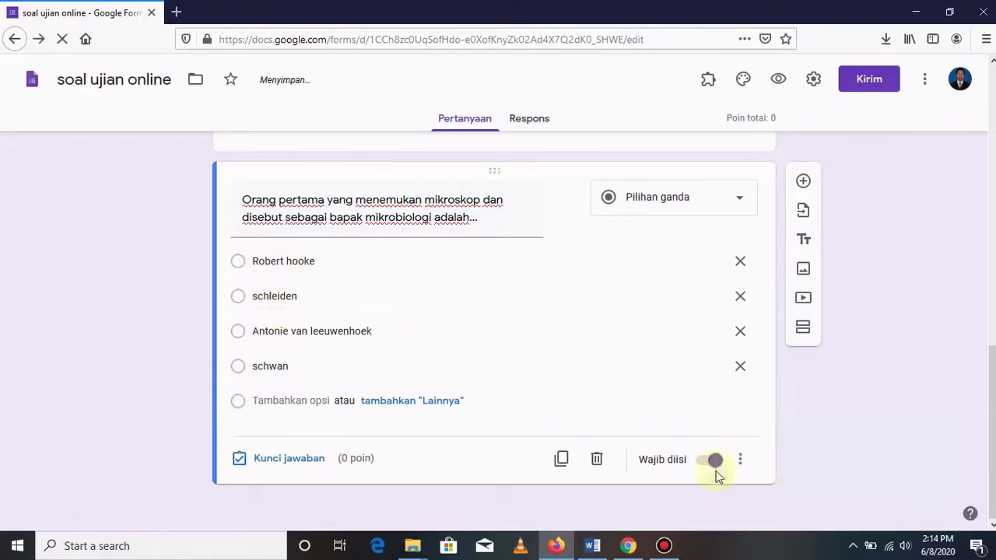
# In the answer key, mark Robert hooke correct and give the question 20 points.
pyautogui.click(285, 462)
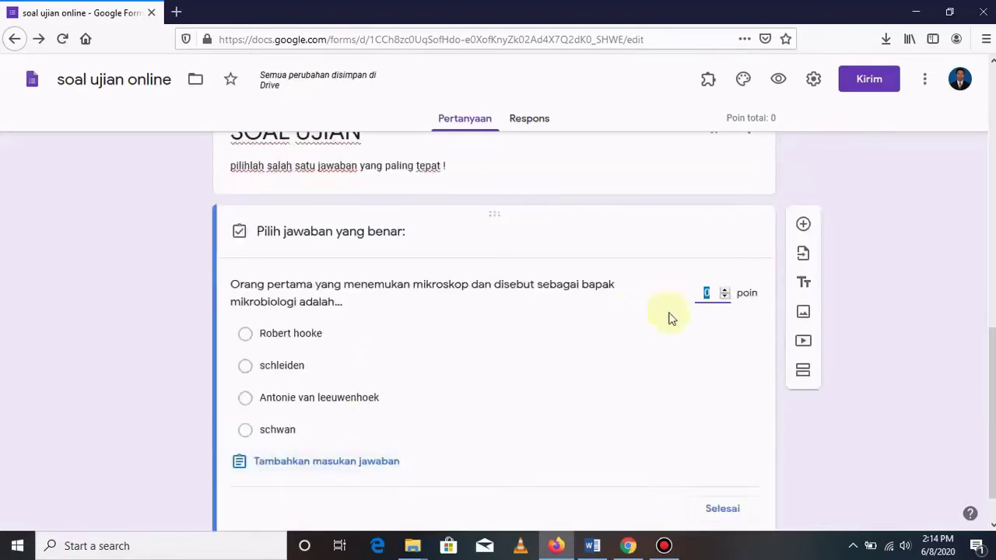
pyautogui.write('20')
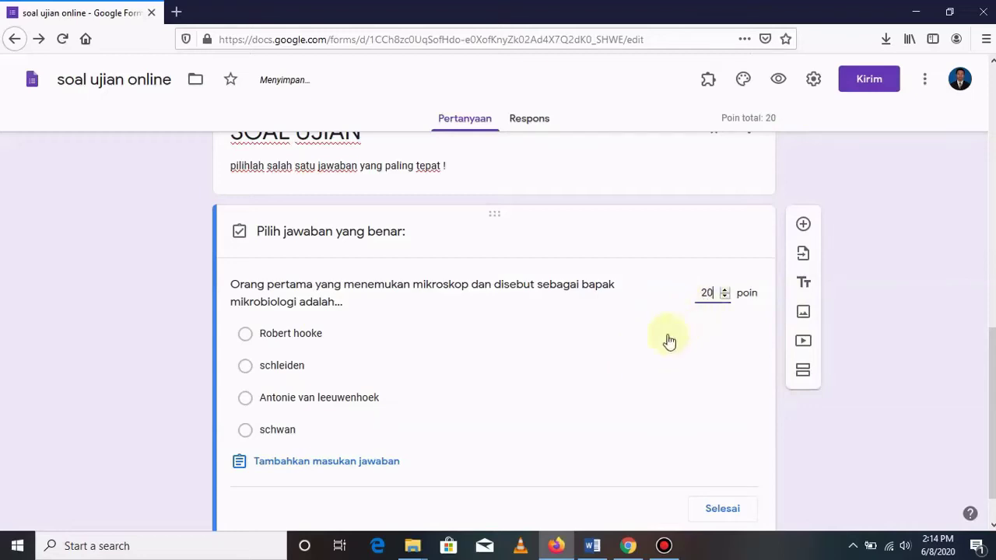
pyautogui.scroll(-1, 638, 349)
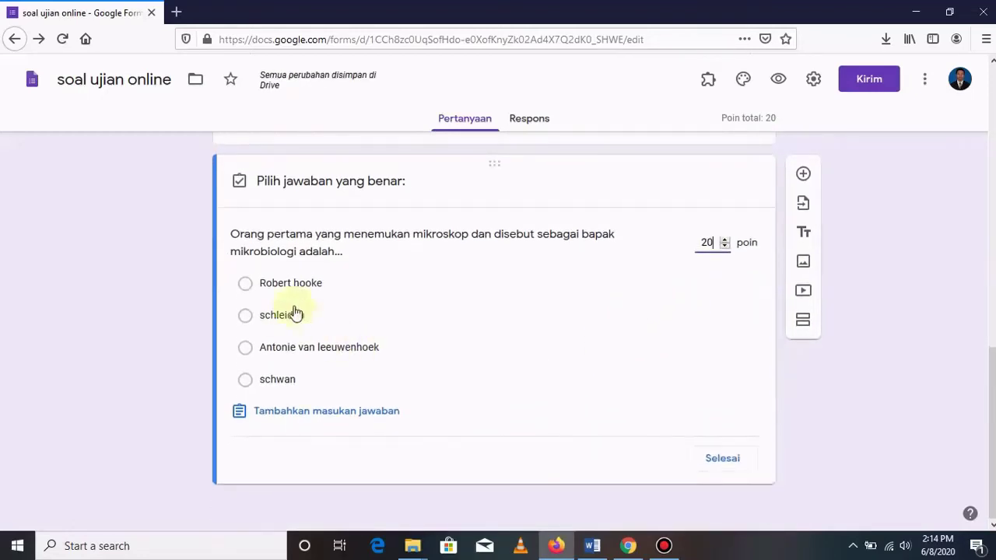
pyautogui.click(245, 285)
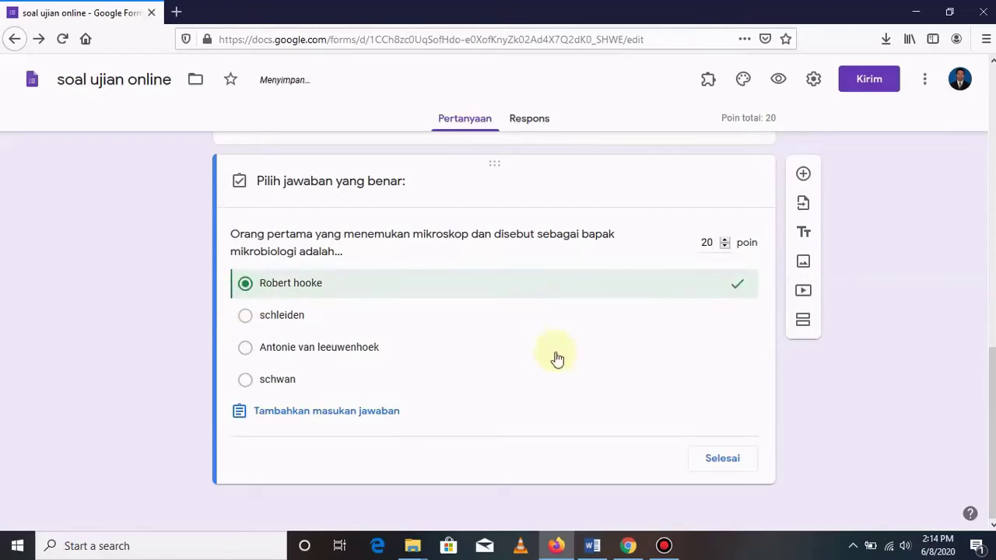
pyautogui.click(717, 461)
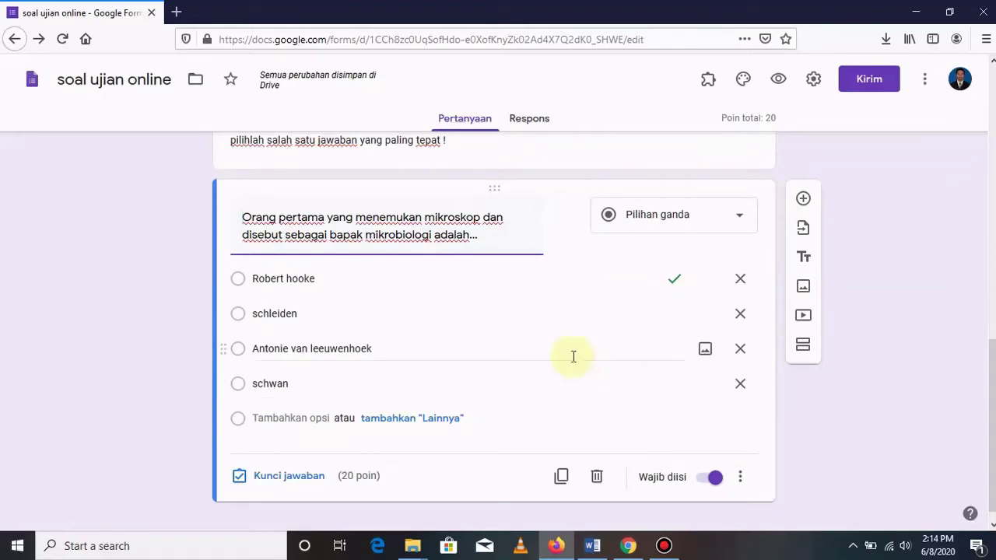
# Add a new question and paste Word's question 2 text comparing eukaryotic and prokaryotic cells.
pyautogui.click(804, 199)
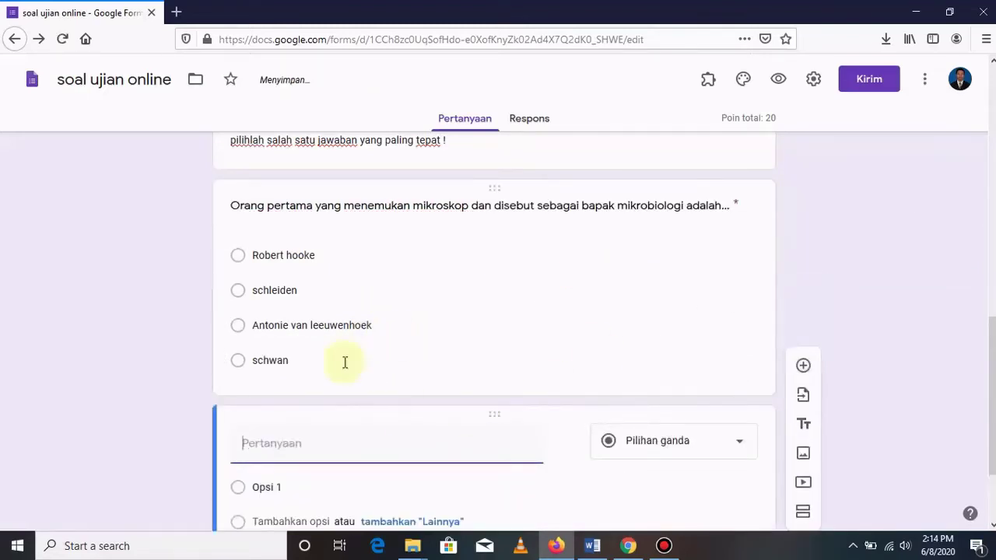
pyautogui.click(592, 546)
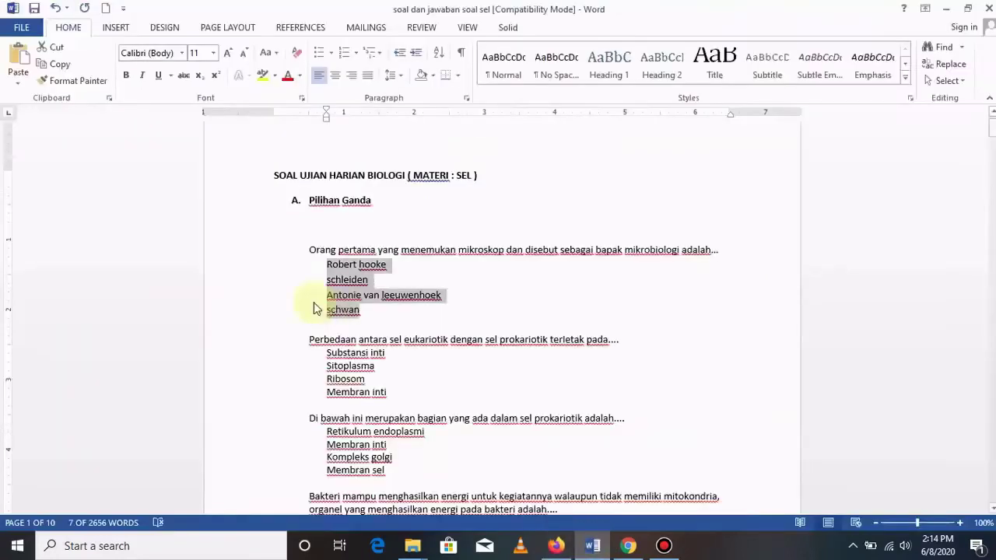
pyautogui.moveTo(308, 339); pyautogui.dragTo(618, 343)
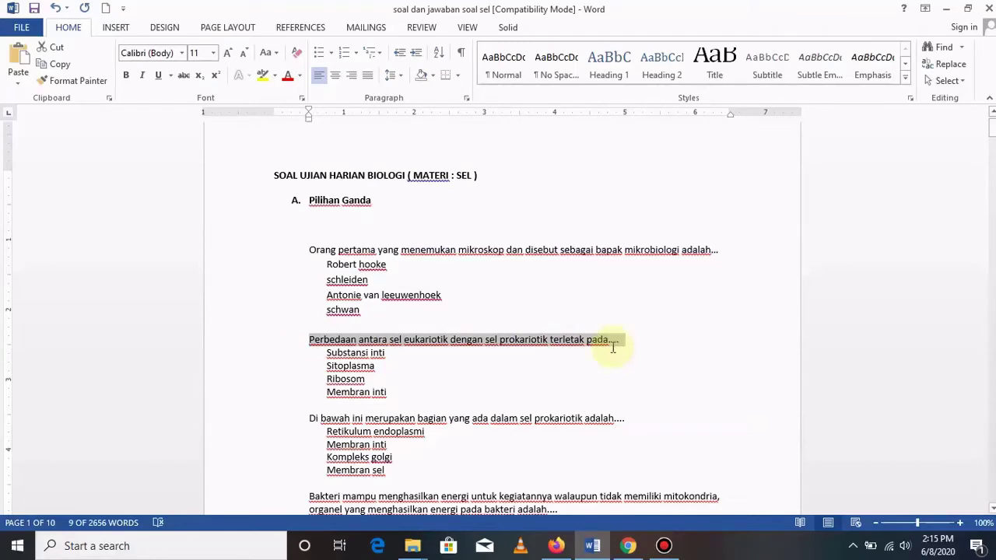
pyautogui.click(556, 546)
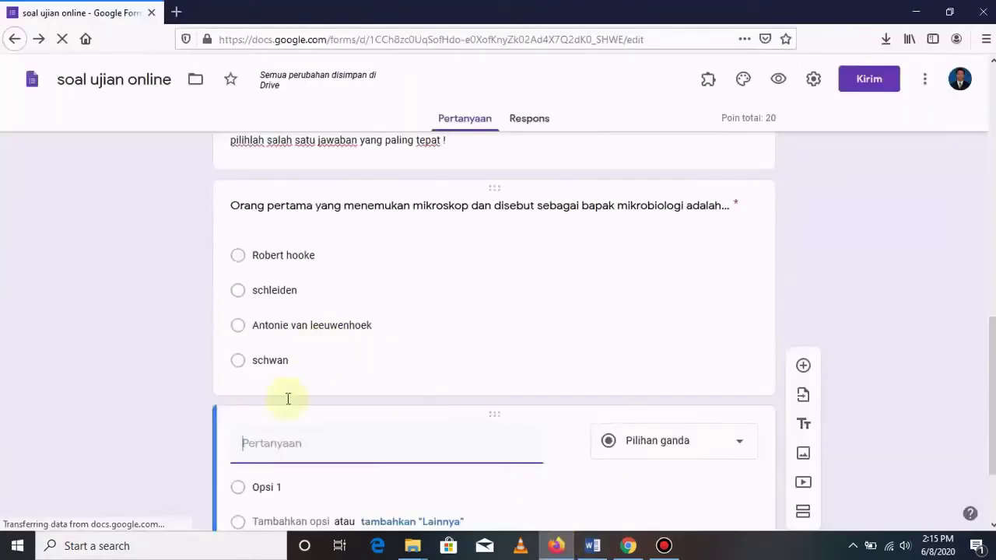
pyautogui.hotkey('ctrl', 'v')
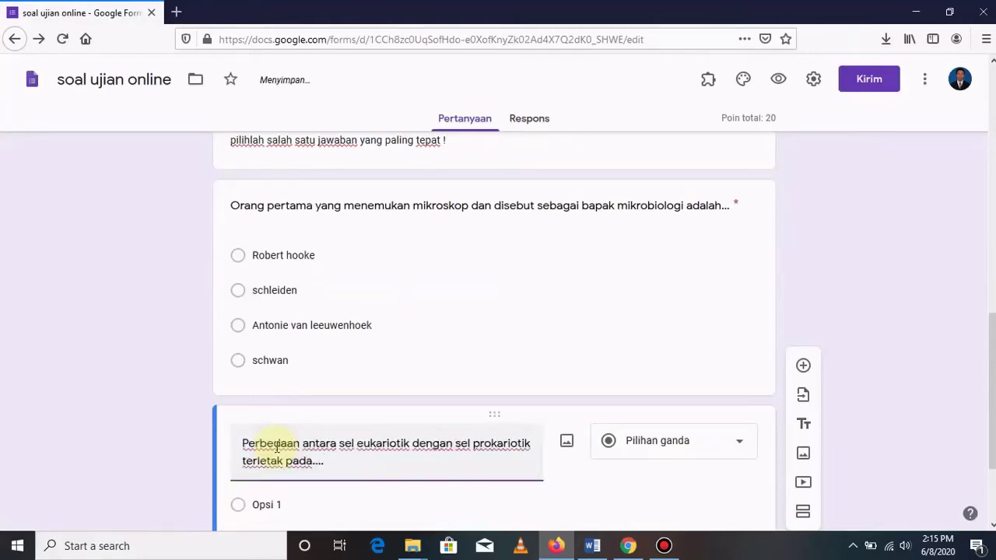
pyautogui.scroll(-2, 427, 454)
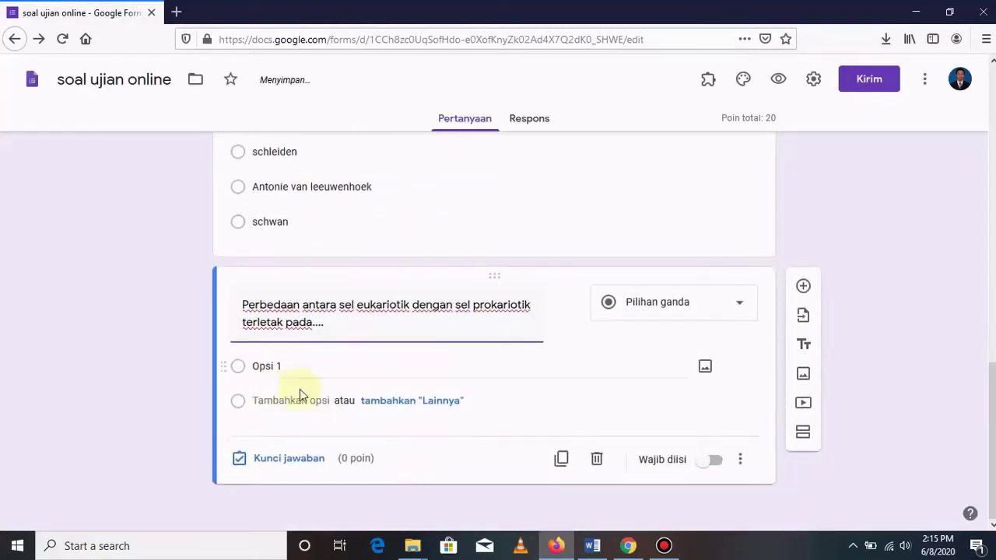
# Paste the options Substansi inti, Sitoplasma, Ribosom and Membran inti copied from Word.
pyautogui.click(592, 545)
pyautogui.moveTo(326, 355); pyautogui.dragTo(435, 394)
pyautogui.hotkey('ctrl', 'c')
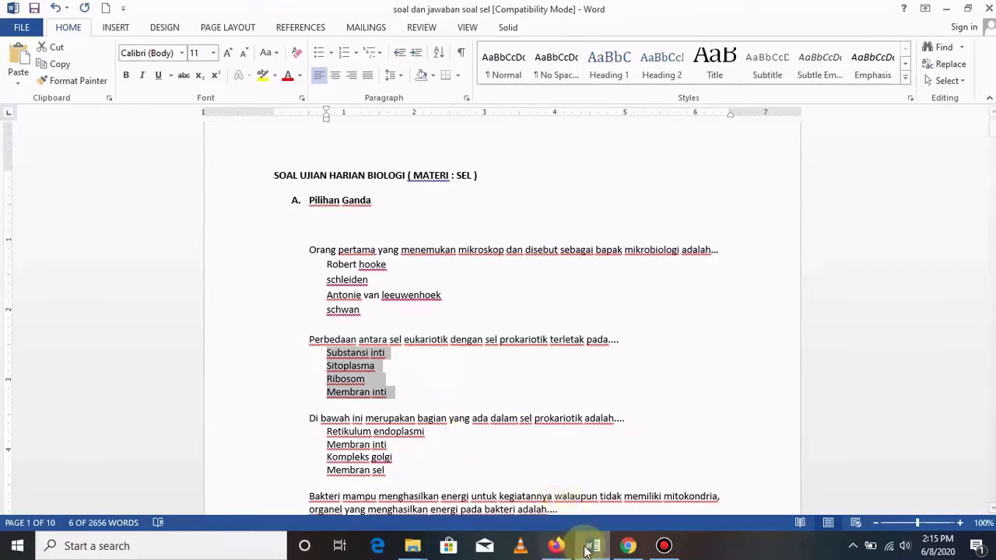
pyautogui.click(558, 547)
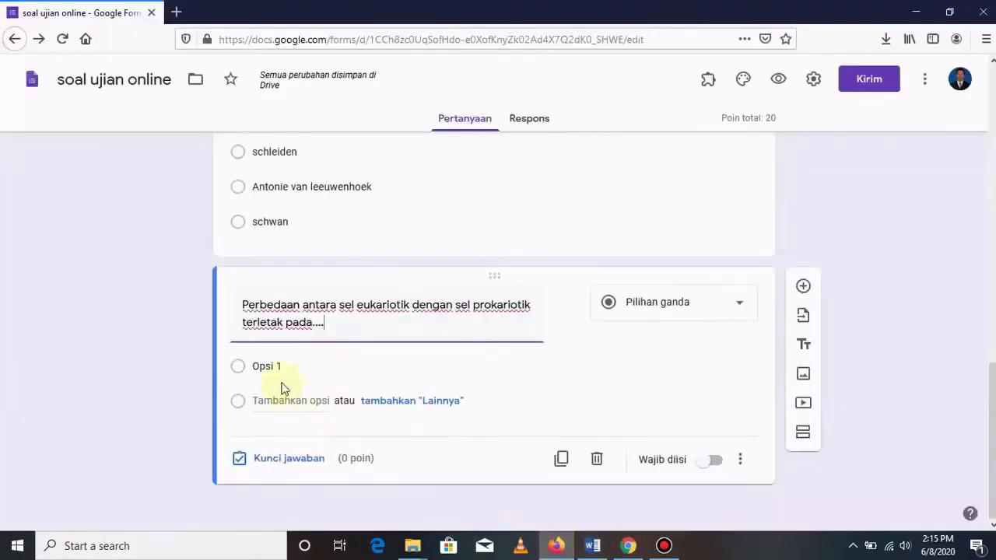
pyautogui.click(299, 367)
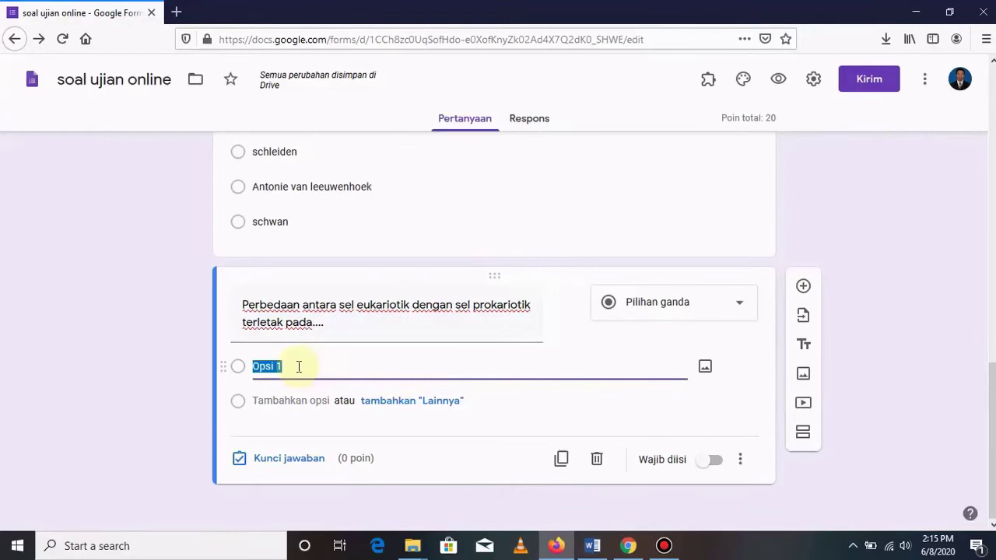
pyautogui.hotkey('ctrl', 'v')
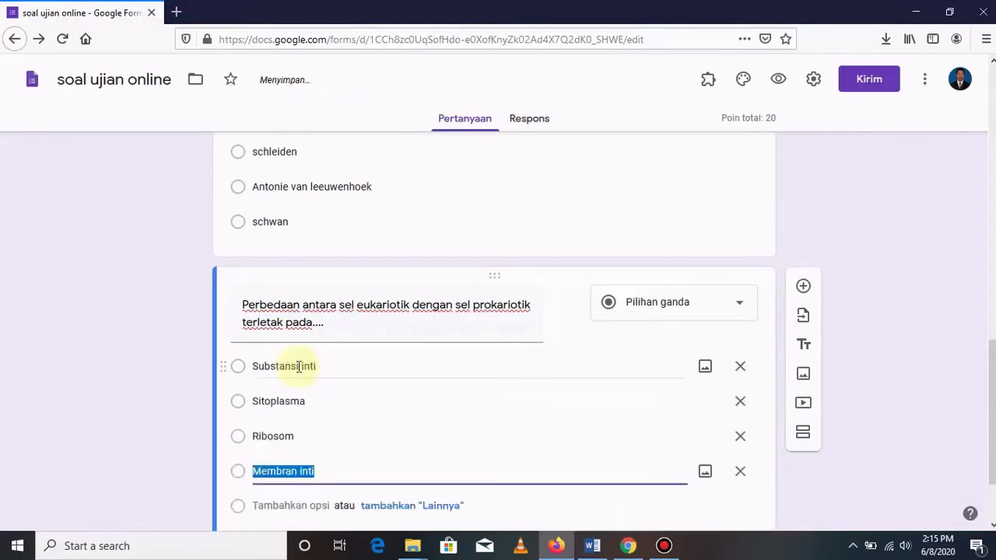
pyautogui.scroll(-2, 661, 420)
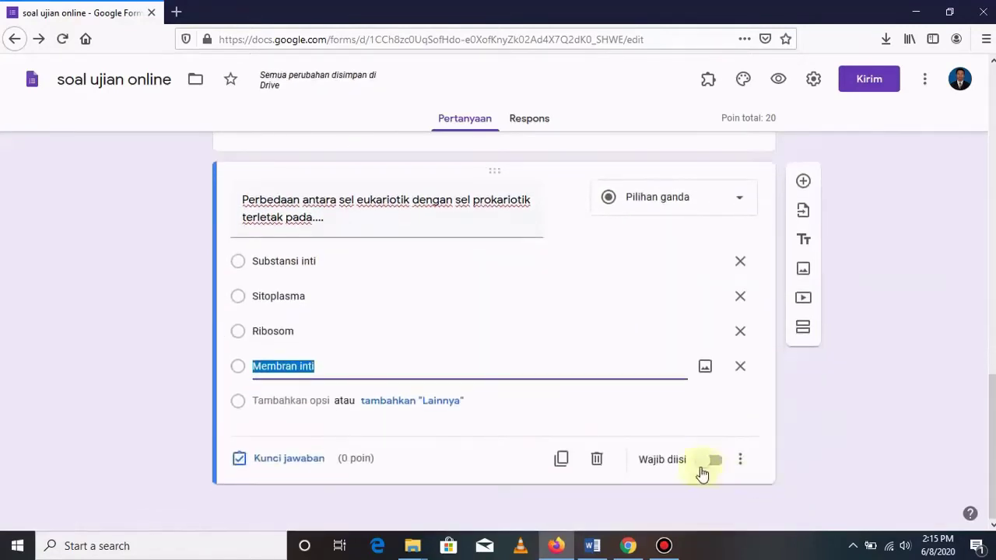
# Make the cell-difference question required and shuffle its option order.
pyautogui.click(713, 463)
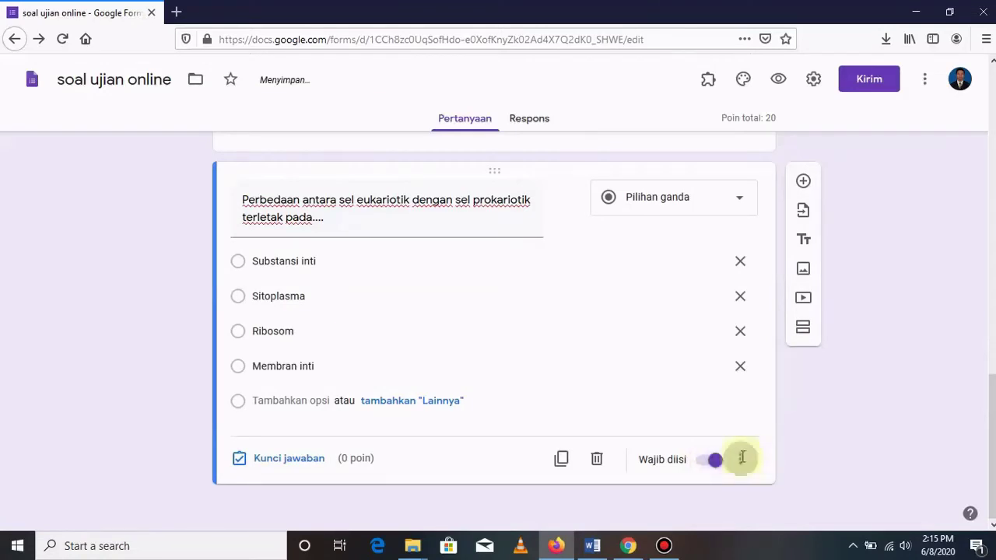
pyautogui.click(740, 460)
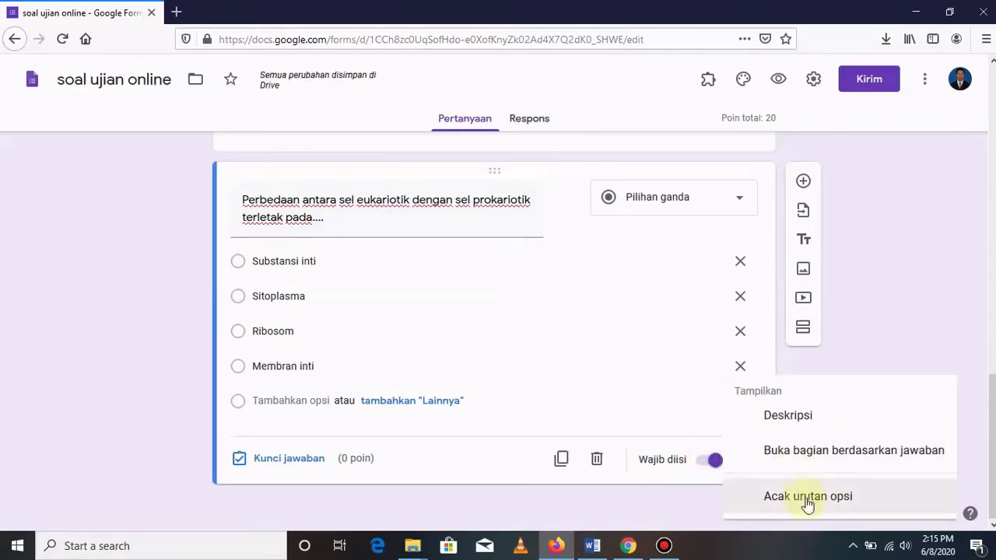
pyautogui.click(808, 498)
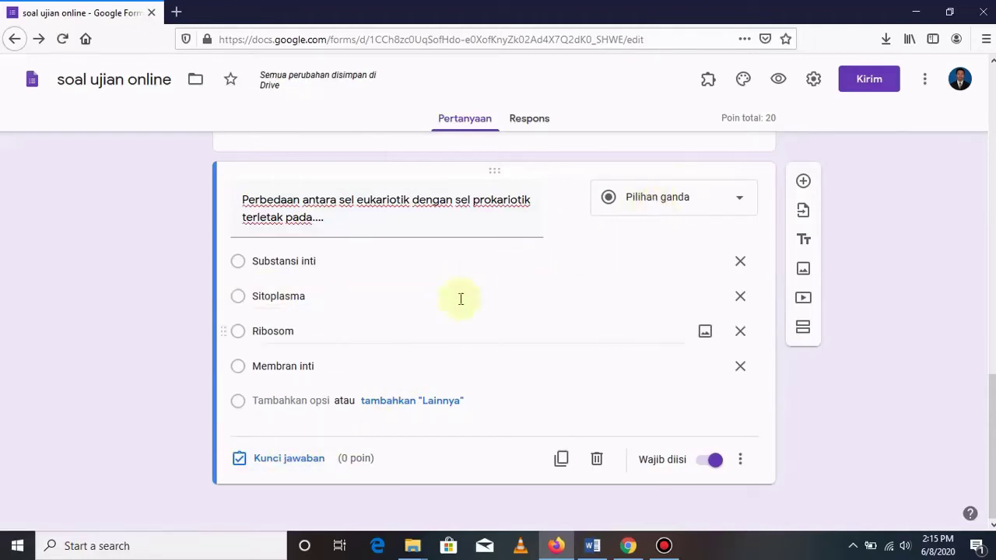
pyautogui.click(289, 459)
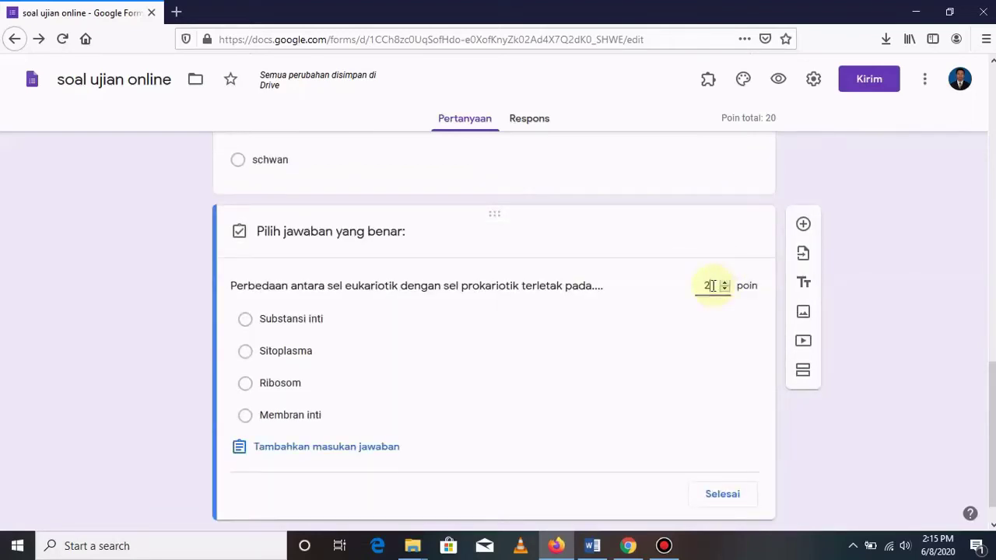
# Key Sitoplasma as the correct answer and add a new blank question below the bacteria question.
pyautogui.click(245, 351)
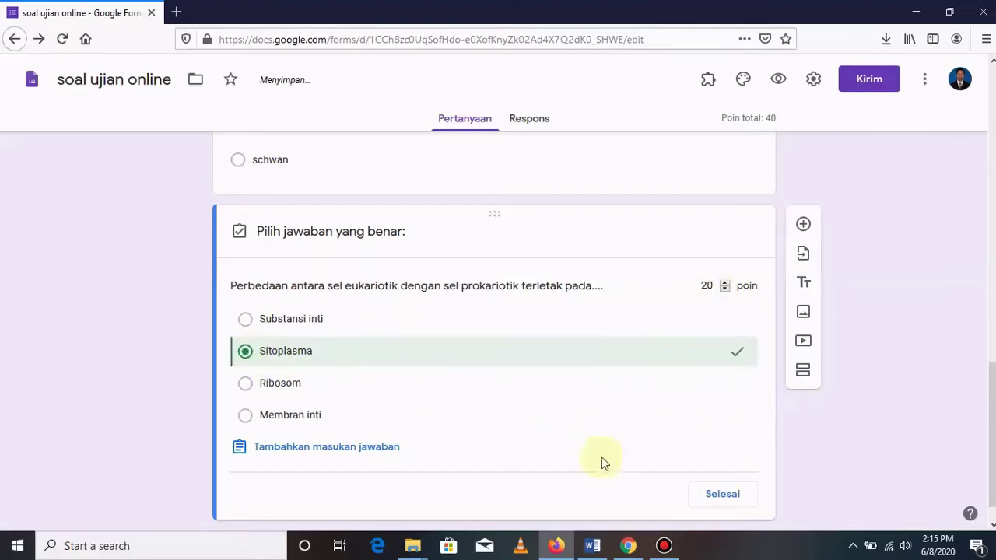
pyautogui.click(721, 495)
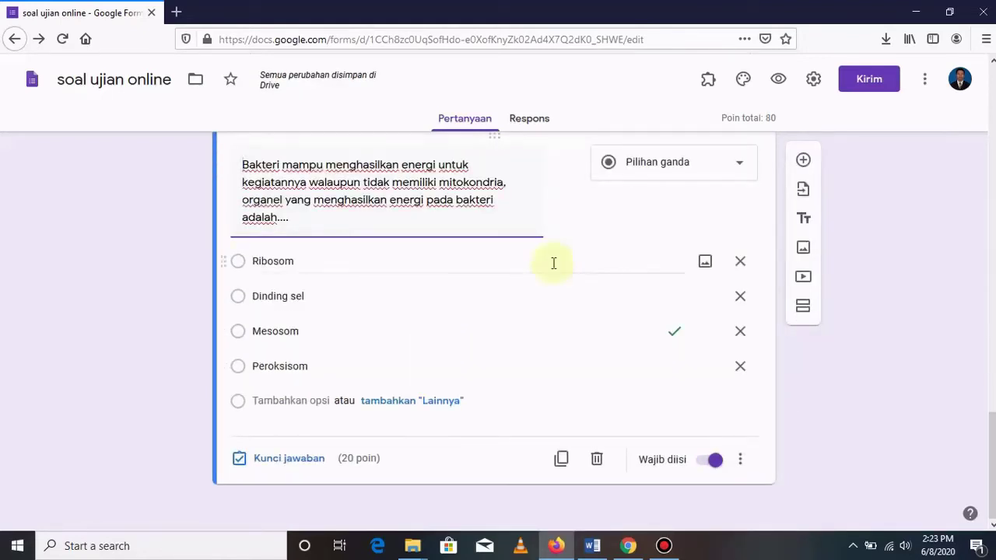
pyautogui.click(803, 161)
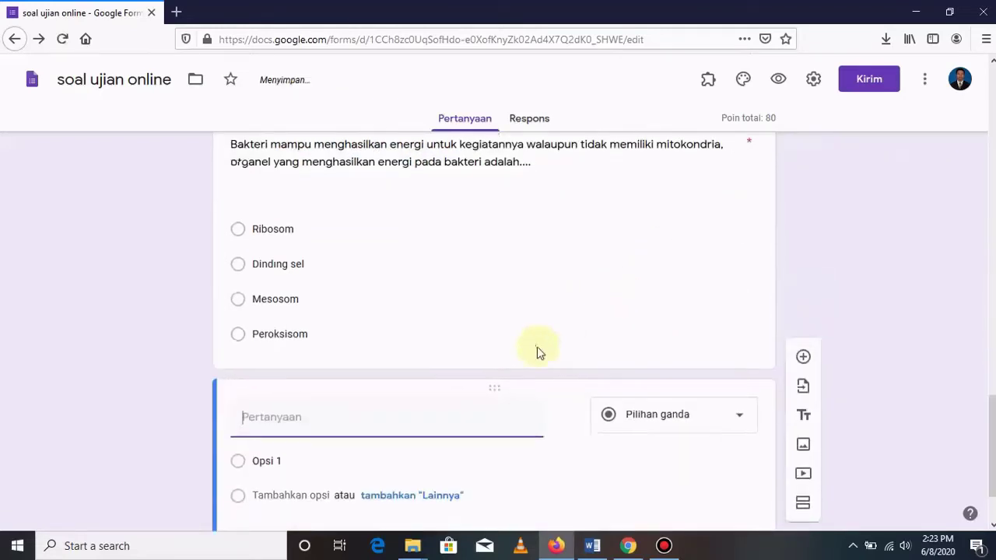
# Copy the diagram question from Word into the new question as 'Gambar berikut adalah menunjukkan proses ....'.
pyautogui.click(593, 546)
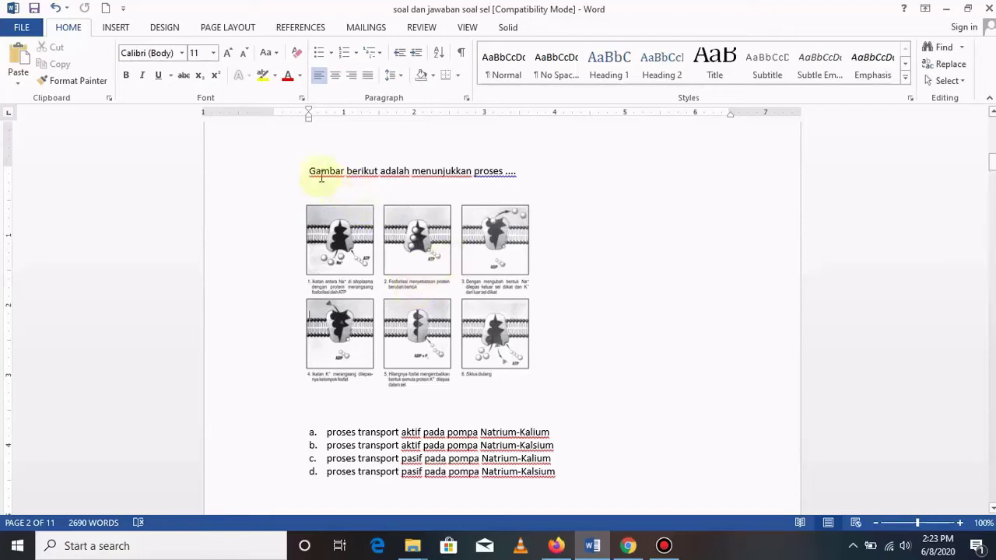
pyautogui.moveTo(306, 170); pyautogui.dragTo(522, 195)
pyautogui.hotkey('ctrl', 'c')
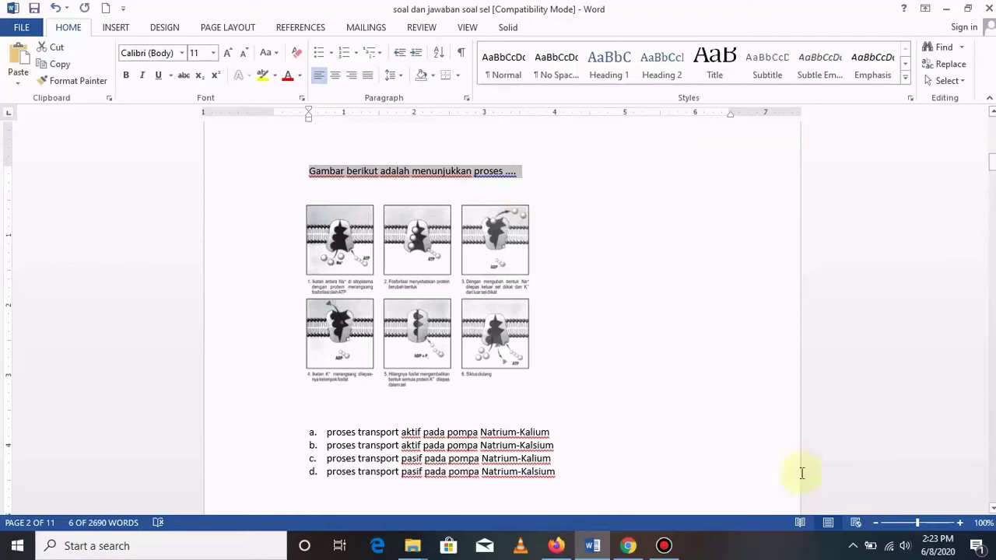
pyautogui.click(556, 546)
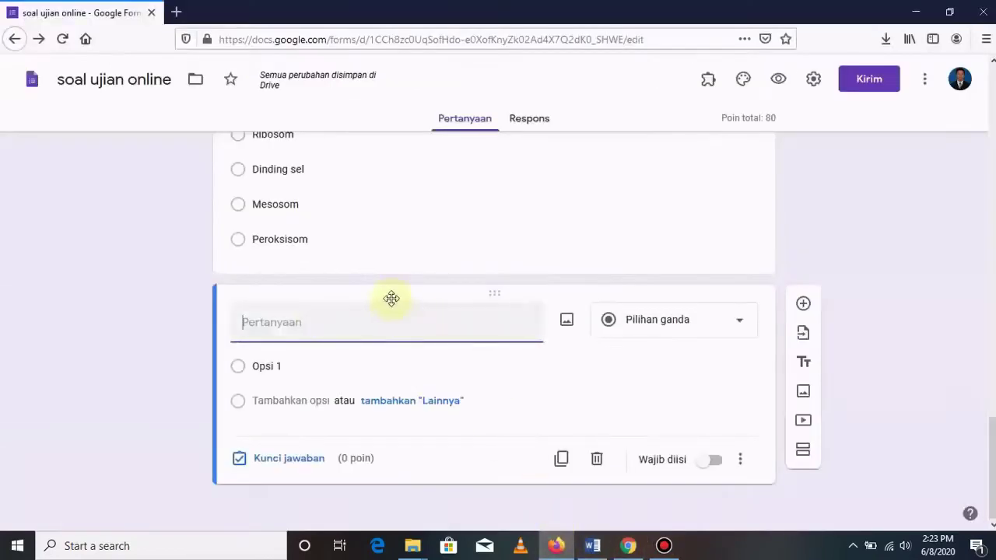
pyautogui.hotkey('ctrl', 'v')
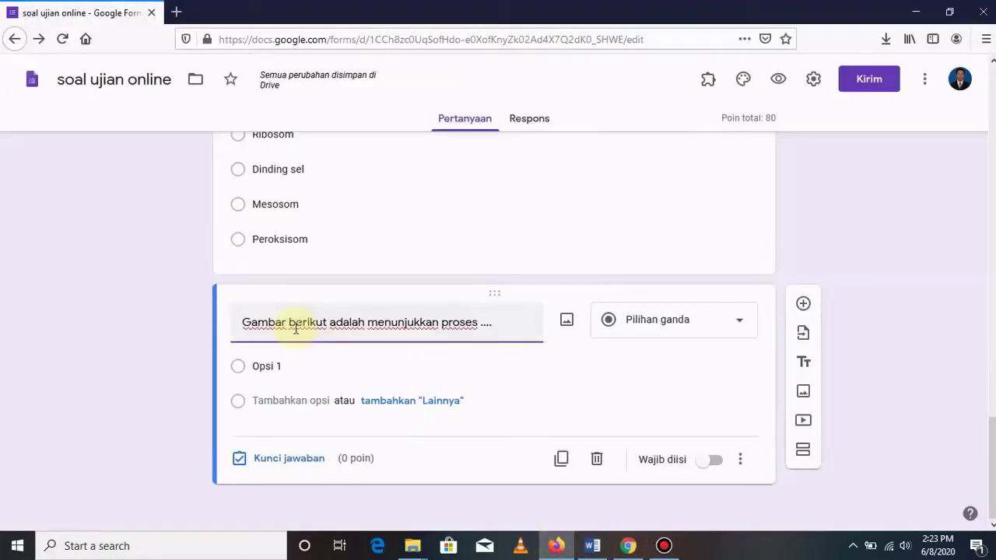
pyautogui.click(593, 549)
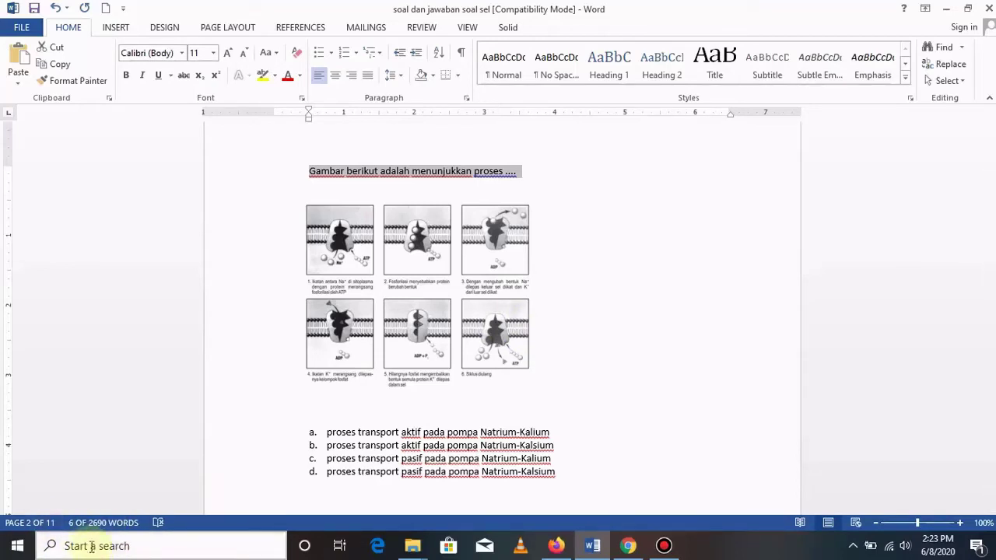
# Capture the six-panel transport diagram from the Word document with Snipping Tool.
pyautogui.click(88, 546)
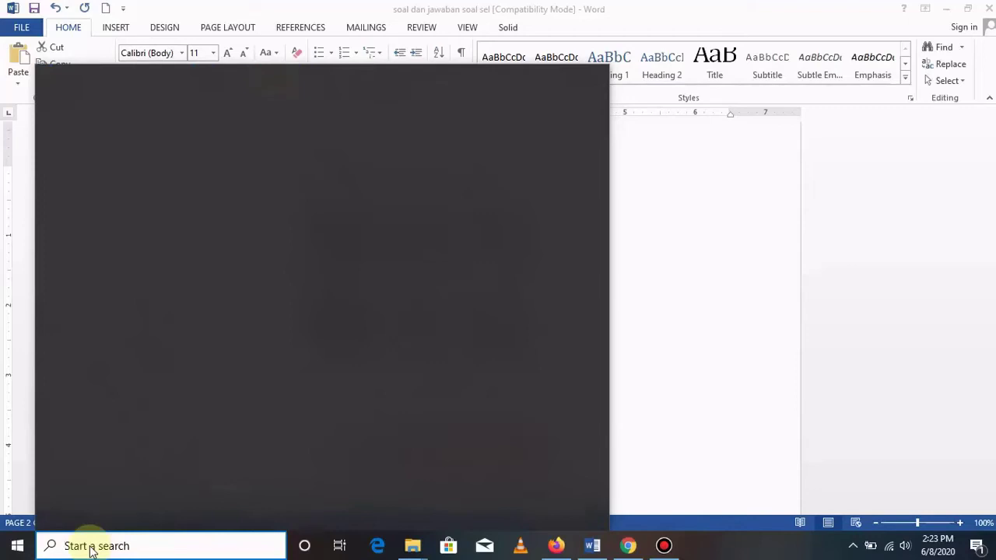
pyautogui.write('snipp')
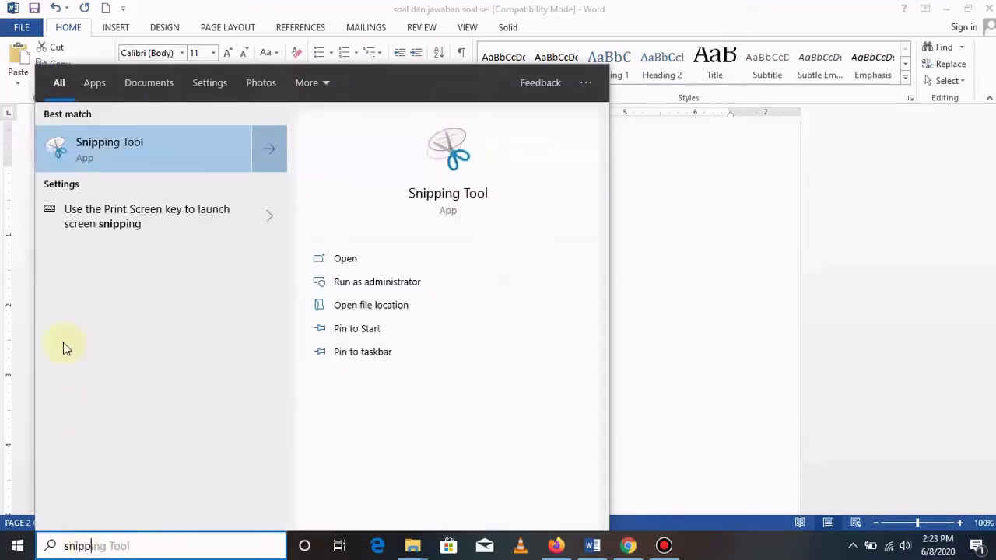
pyautogui.click(107, 149)
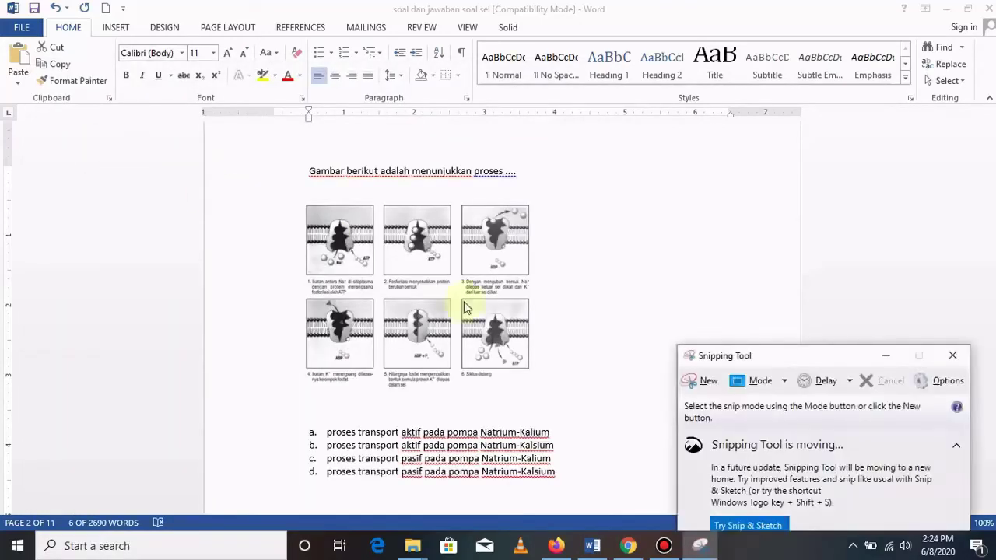
pyautogui.click(710, 385)
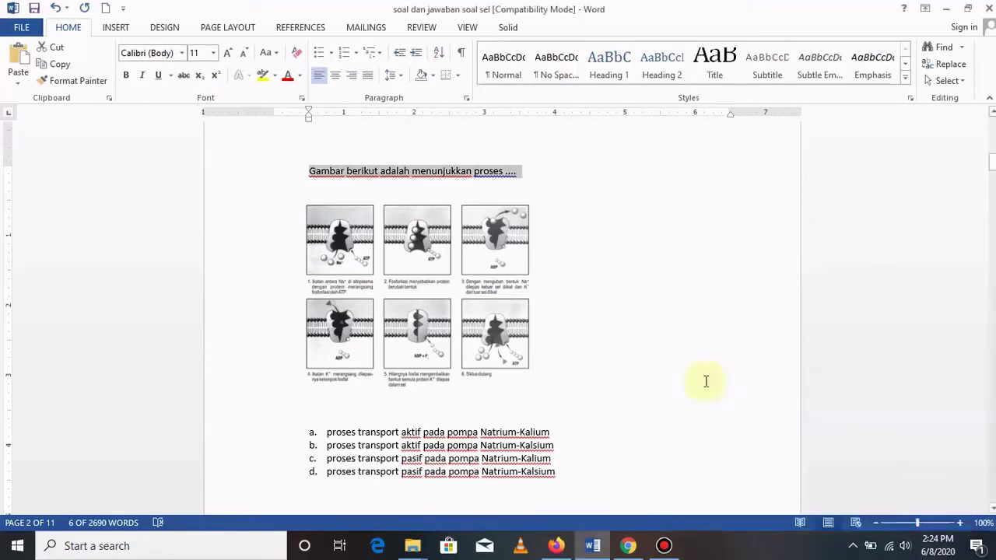
pyautogui.moveTo(286, 193); pyautogui.dragTo(554, 398)
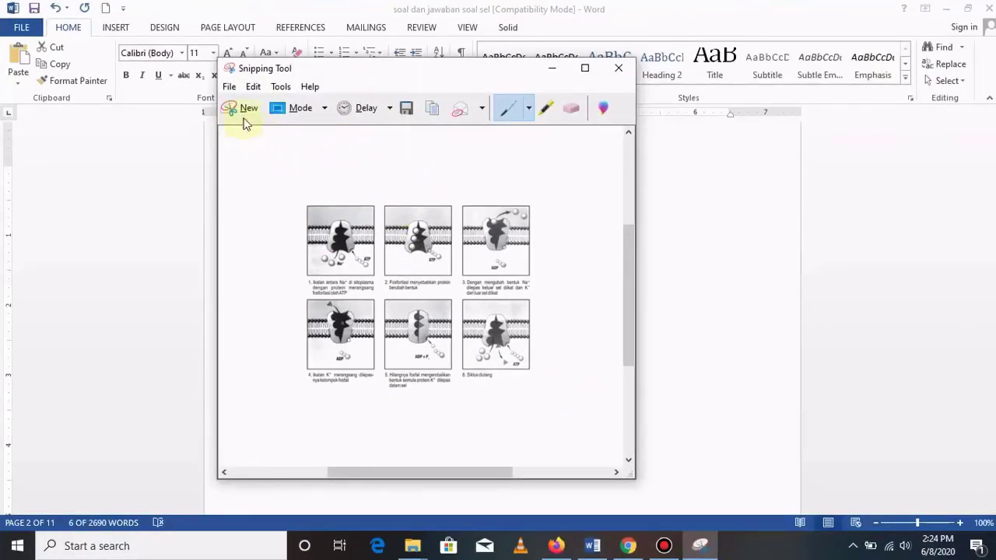
# Save the snip as PNG 'gambar soal 5' in D:\rekaman and close Snipping Tool.
pyautogui.click(230, 87)
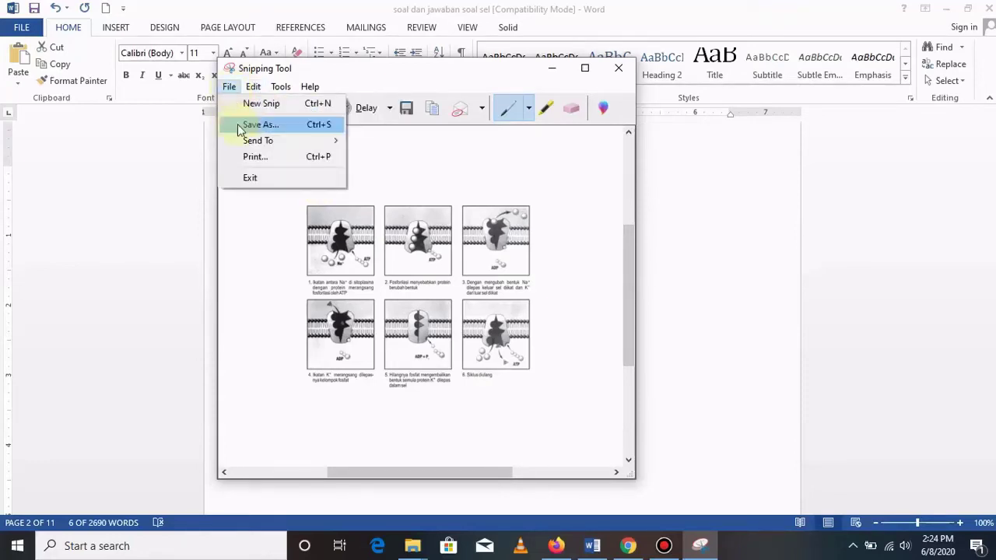
pyautogui.click(270, 126)
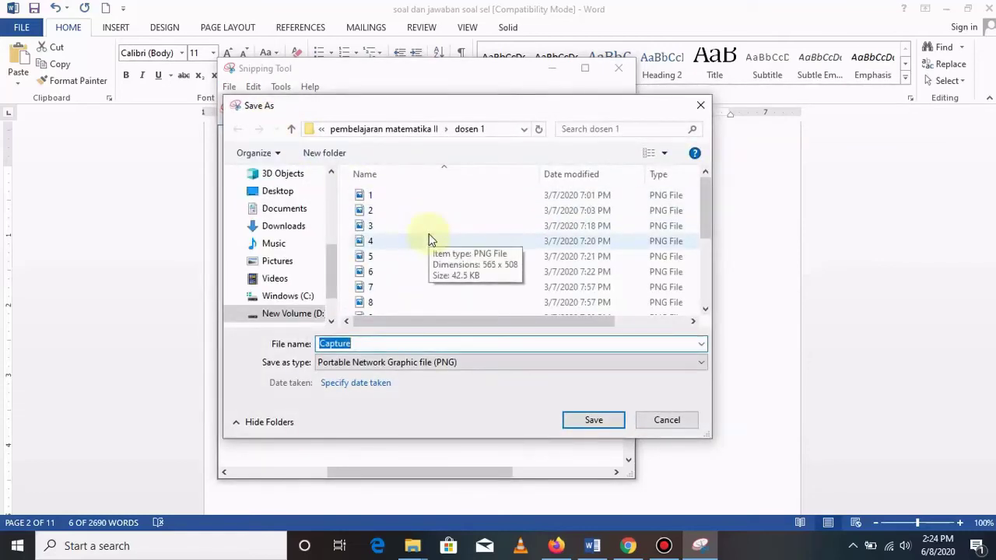
pyautogui.write('gambar soal 5')
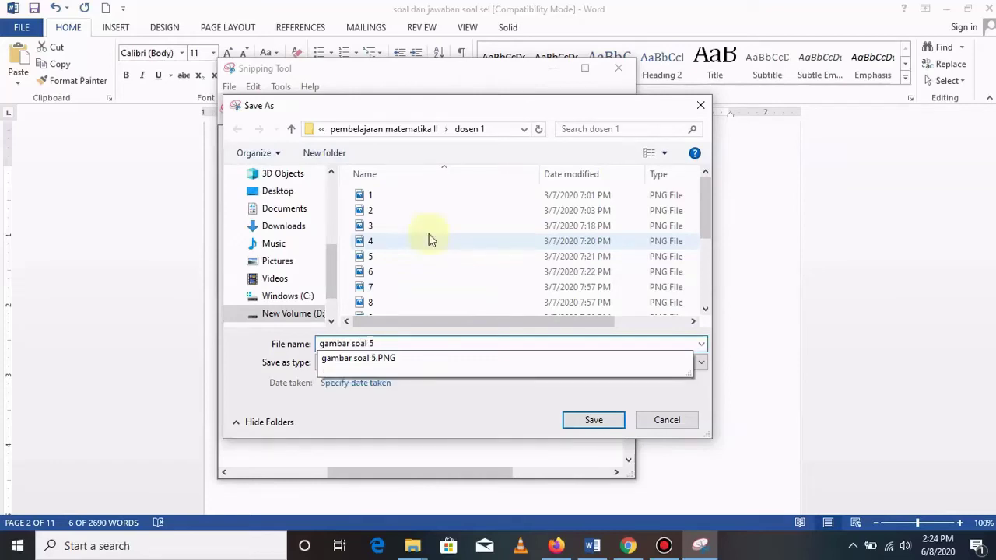
pyautogui.scroll(-1, 396, 228)
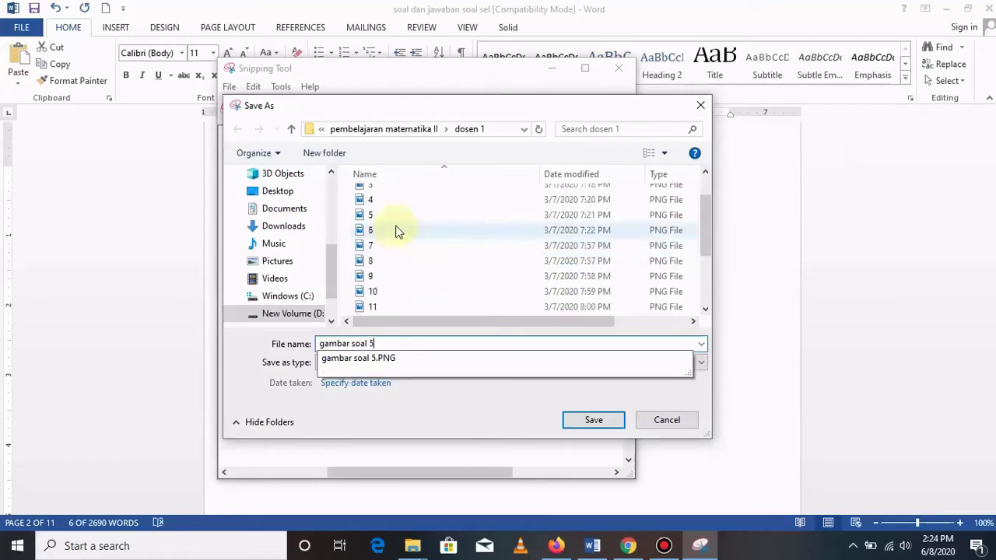
pyautogui.click(293, 316)
pyautogui.click(391, 304)
pyautogui.doubleClick(392, 304)
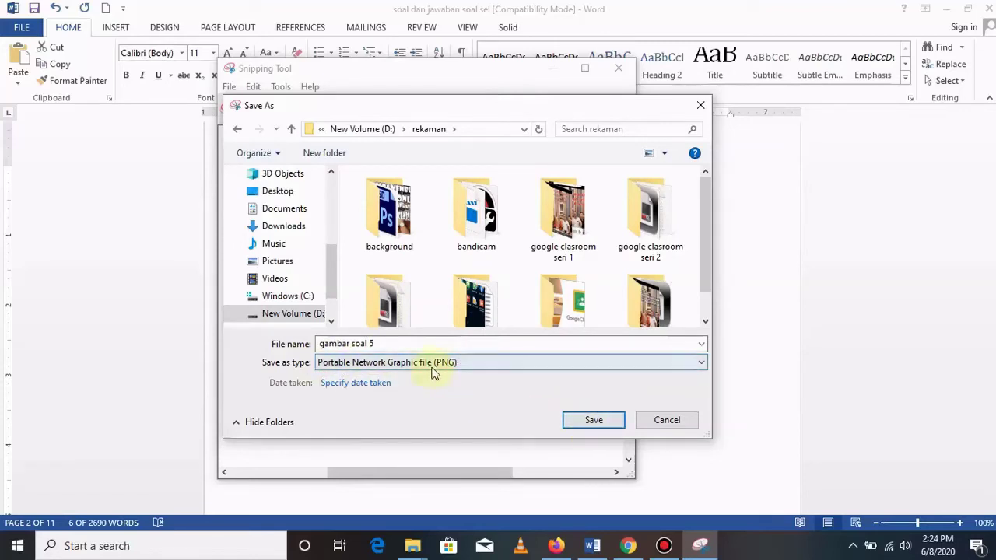
pyautogui.click(593, 421)
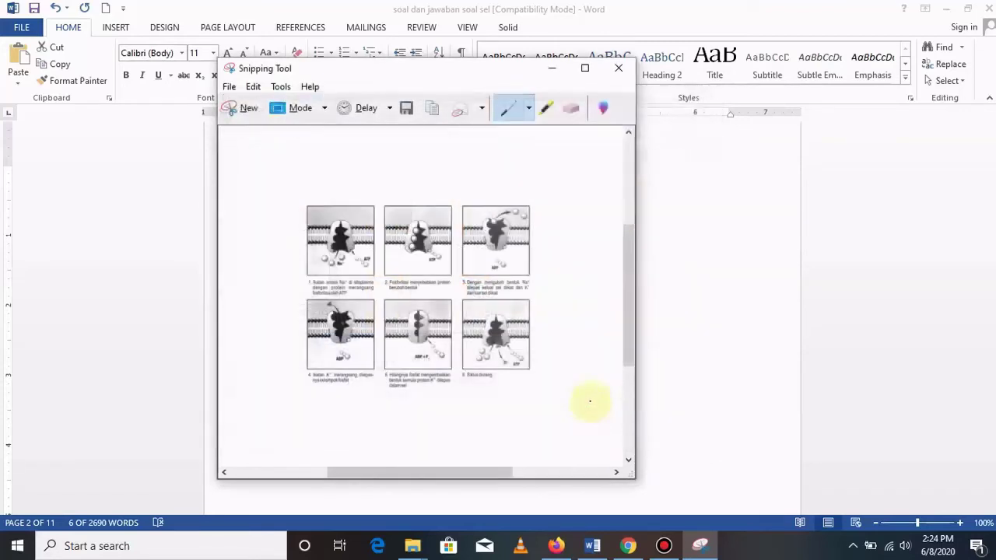
pyautogui.click(618, 68)
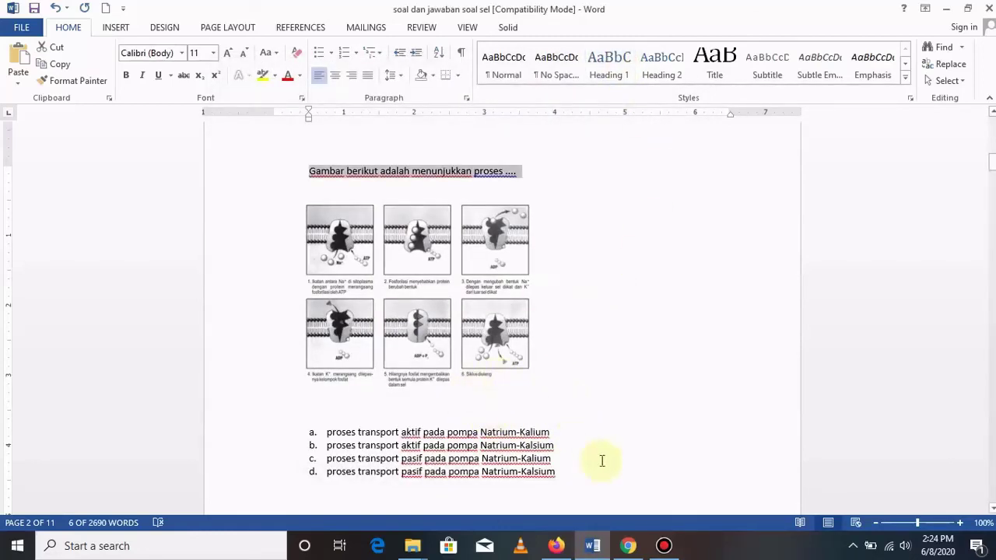
pyautogui.click(556, 545)
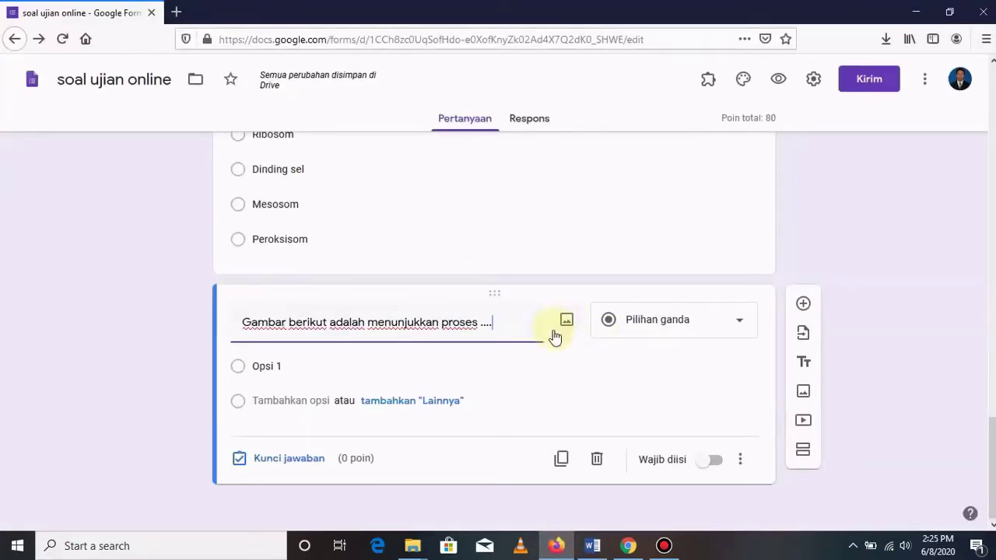
# Upload 'gambar soal 5' from D:\rekaman as the diagram question's image.
pyautogui.click(566, 324)
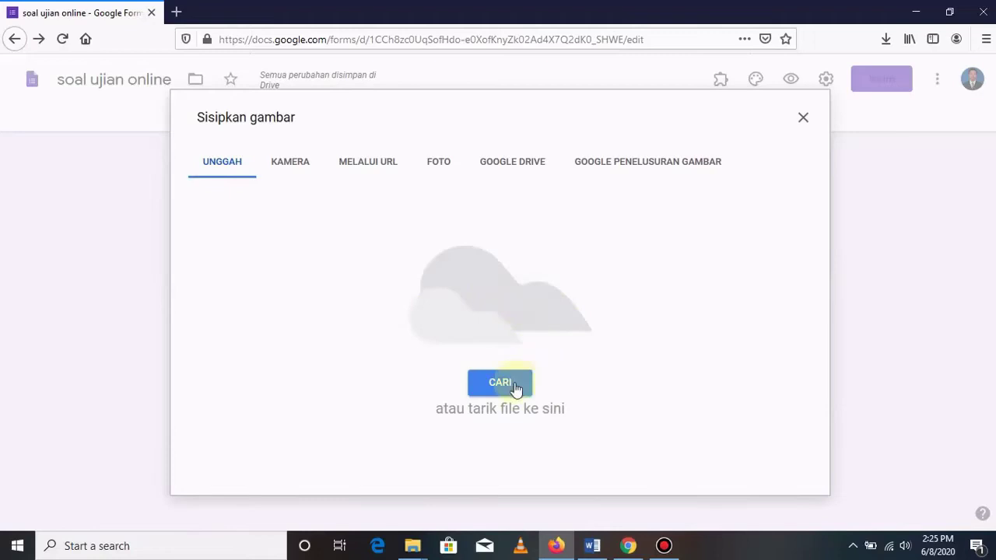
pyautogui.click(499, 382)
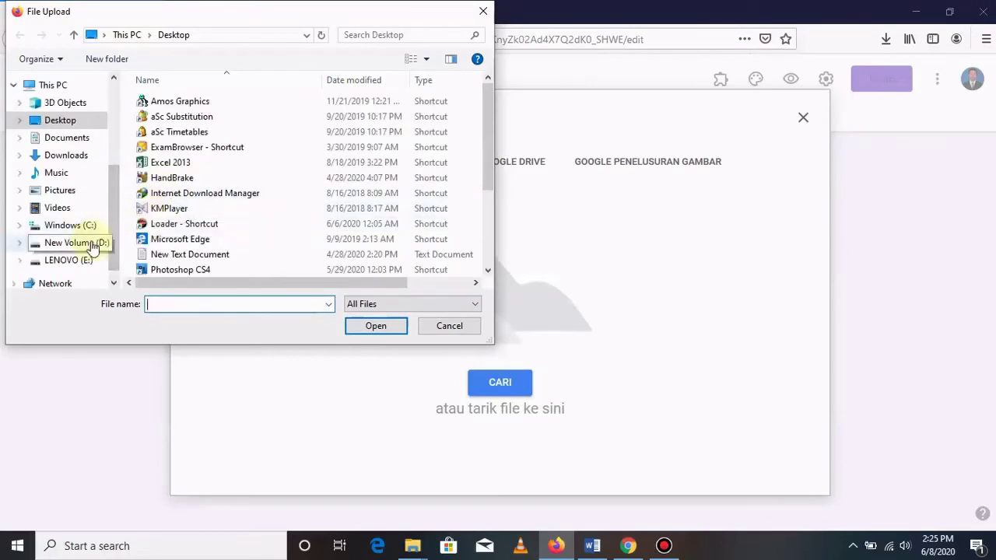
pyautogui.click(91, 244)
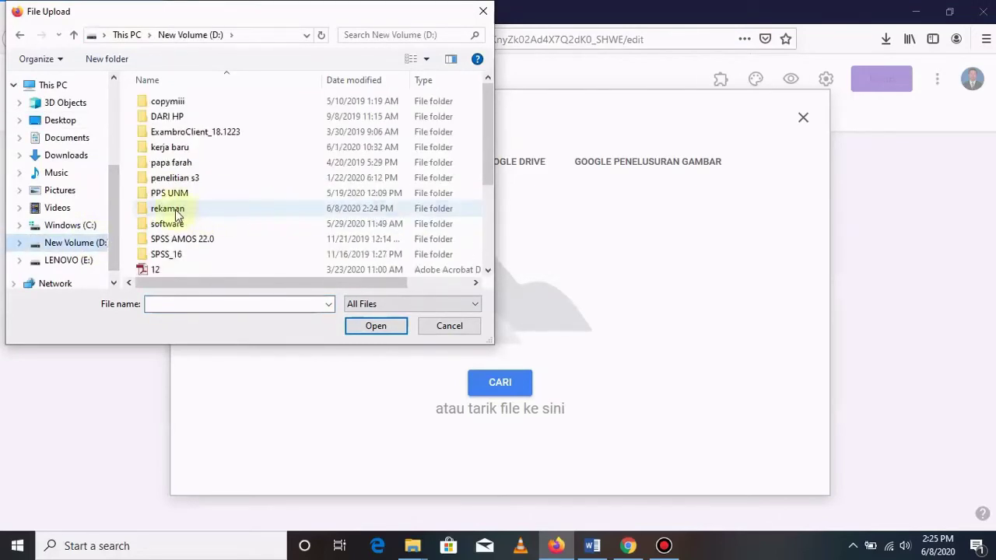
pyautogui.doubleClick(175, 210)
pyautogui.scroll(-1, 295, 199)
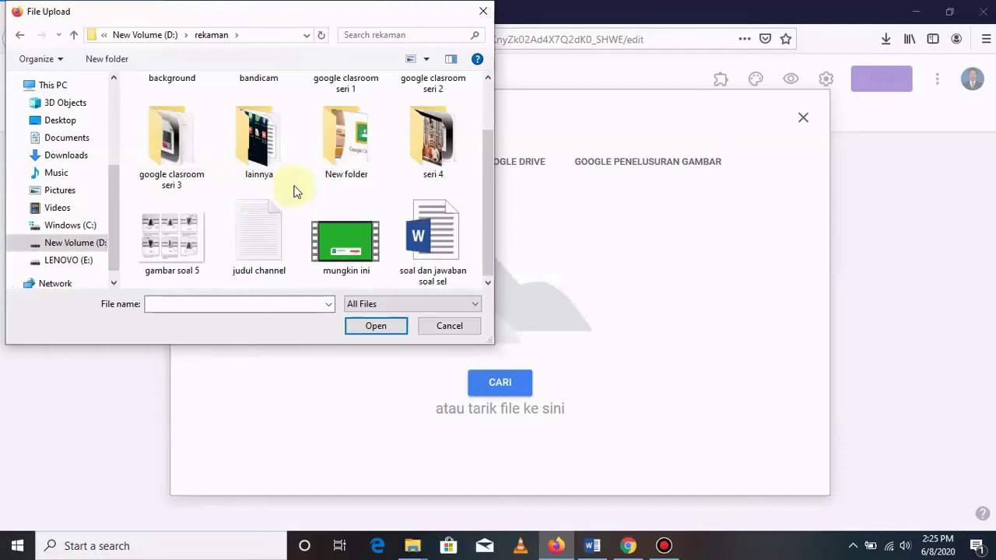
pyautogui.doubleClick(186, 235)
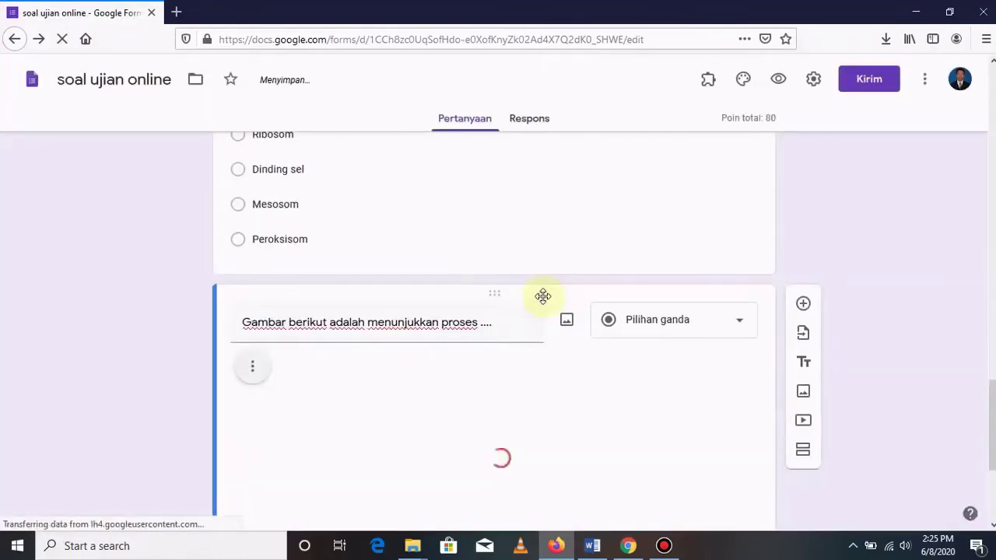
# Delete the 'a.' numbering from the diagram question's first answer option in Word.
pyautogui.scroll(-3, 362, 251)
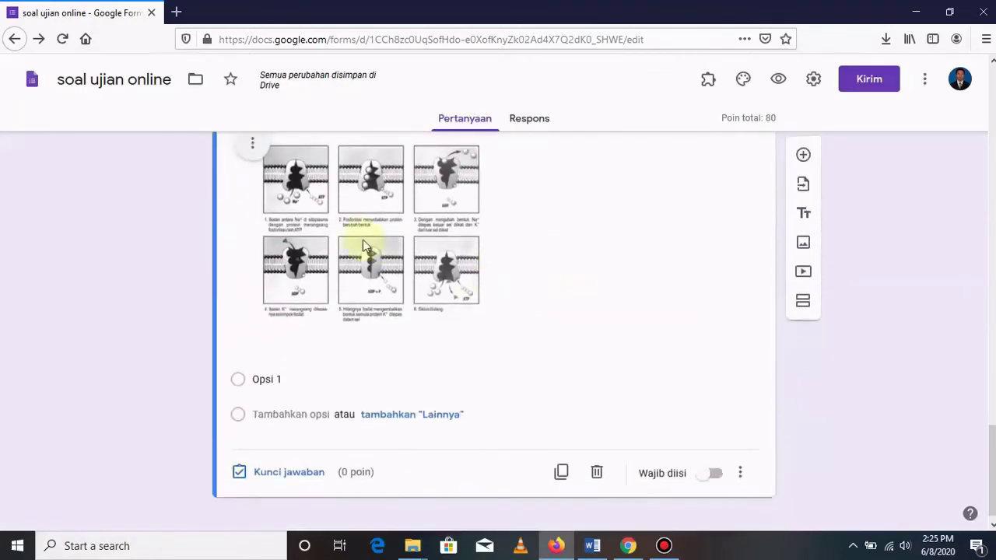
pyautogui.scroll(3, 337, 210)
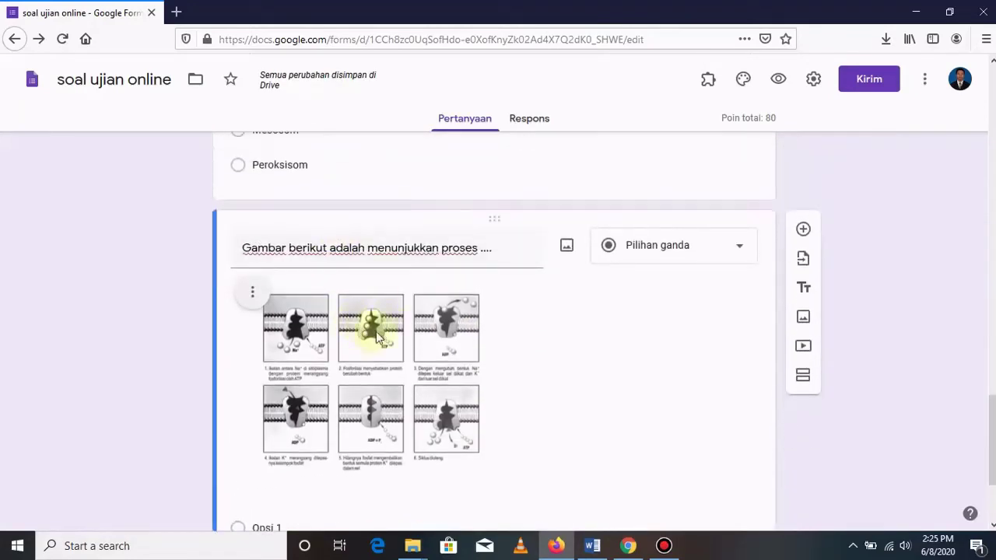
pyautogui.scroll(-2, 423, 322)
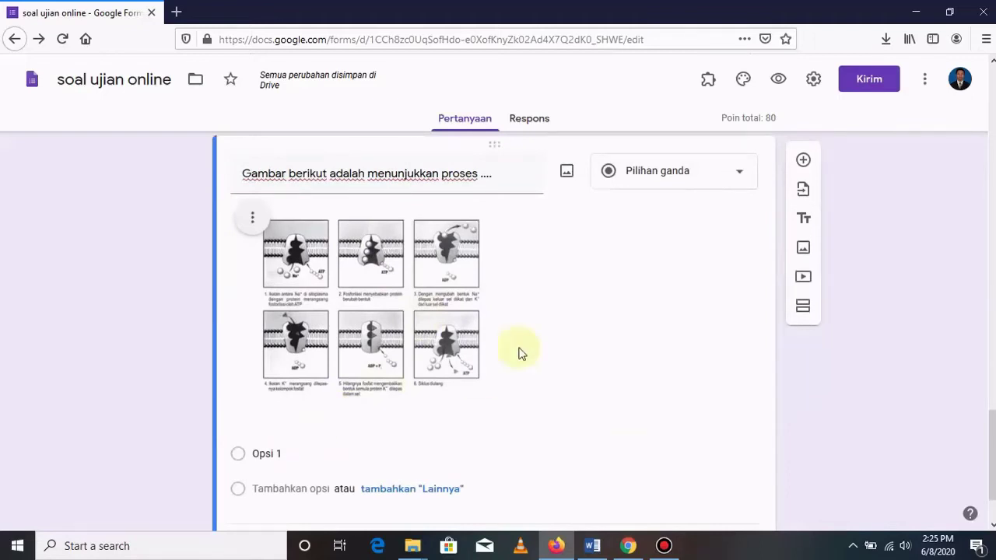
pyautogui.scroll(-2, 522, 354)
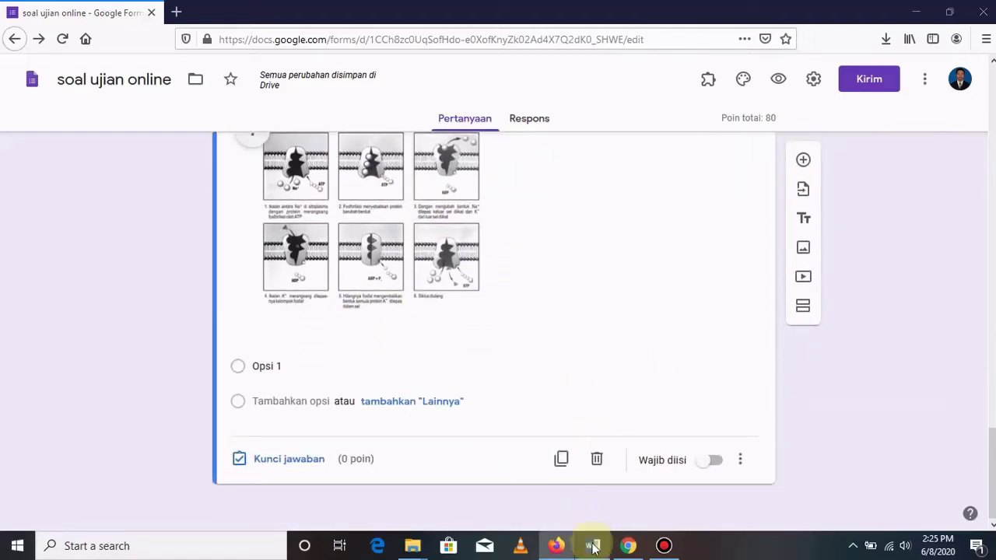
pyautogui.click(593, 546)
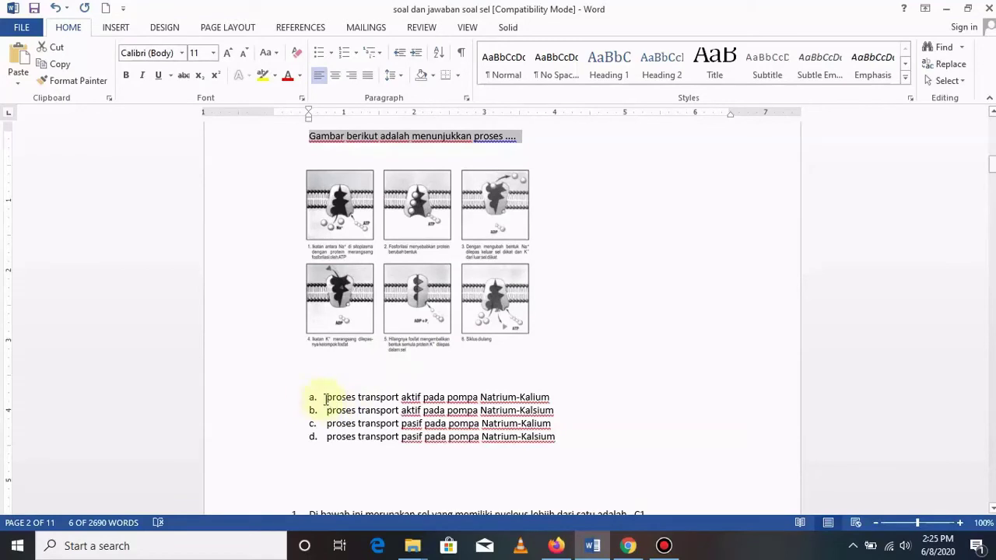
pyautogui.click(325, 398)
pyautogui.press('BackSpace')
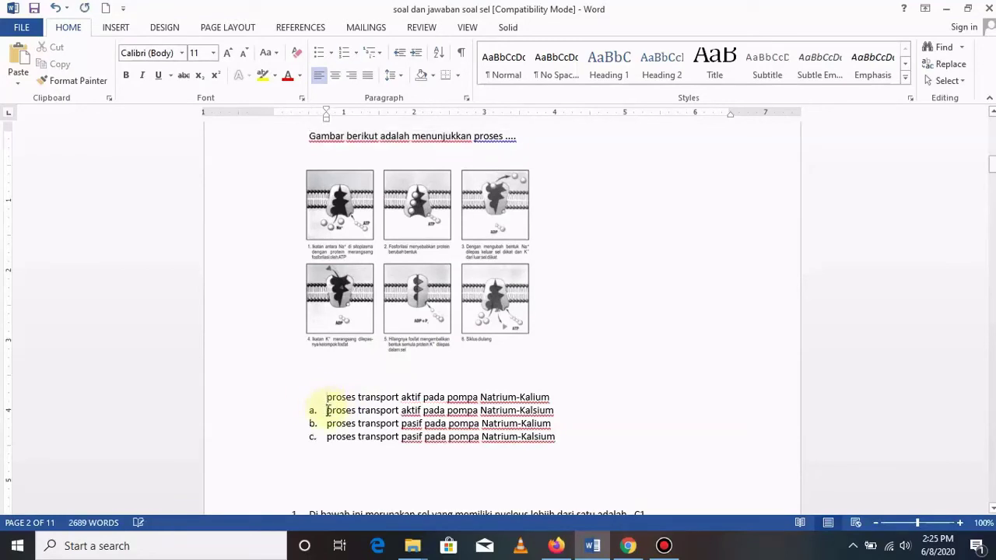
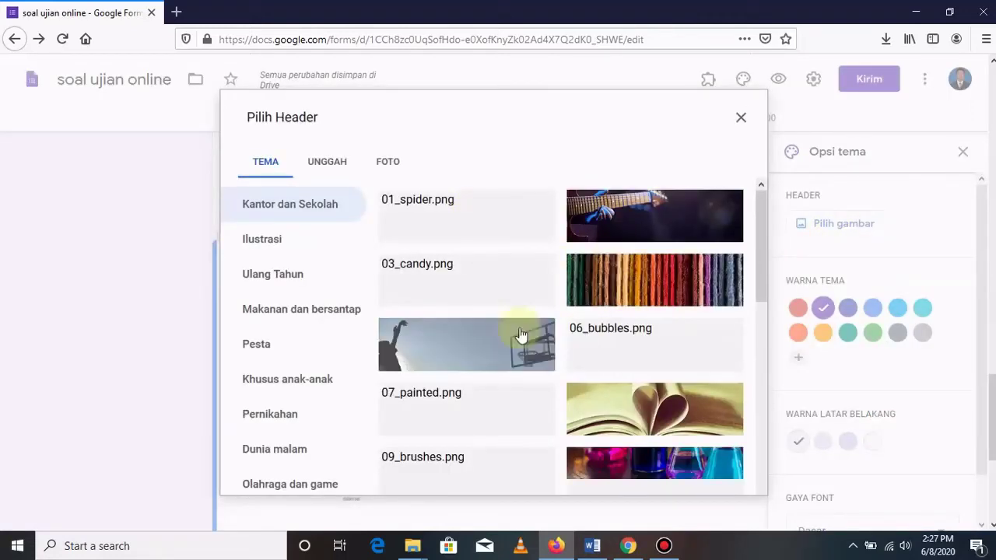
# Insert the soccer-field goal-net theme image as the quiz's header.
pyautogui.scroll(-2, 637, 297)
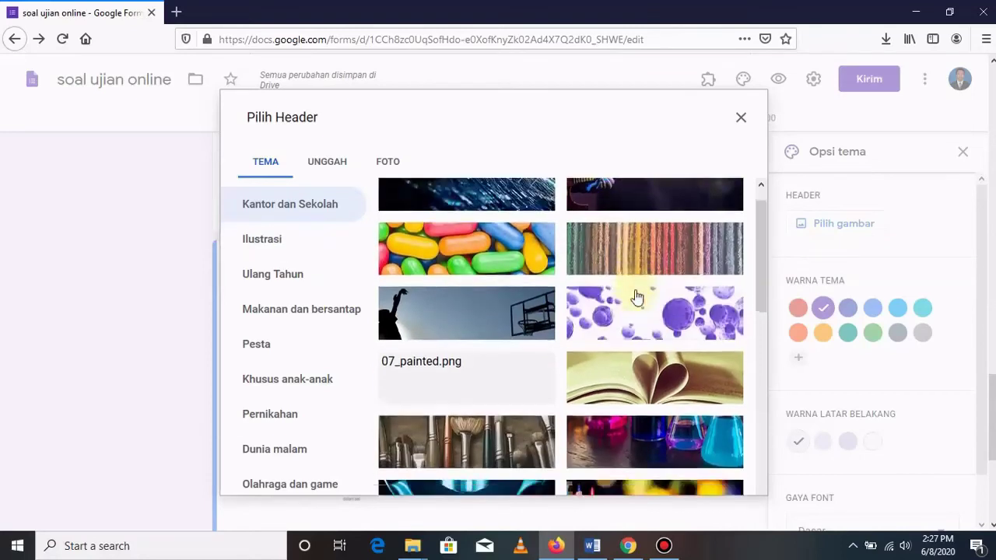
pyautogui.scroll(-5, 636, 297)
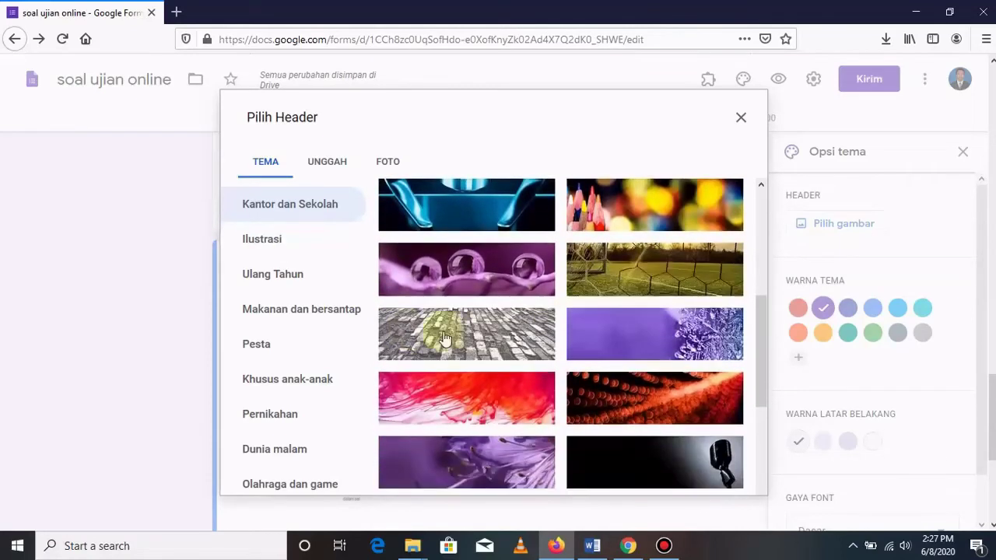
pyautogui.click(663, 272)
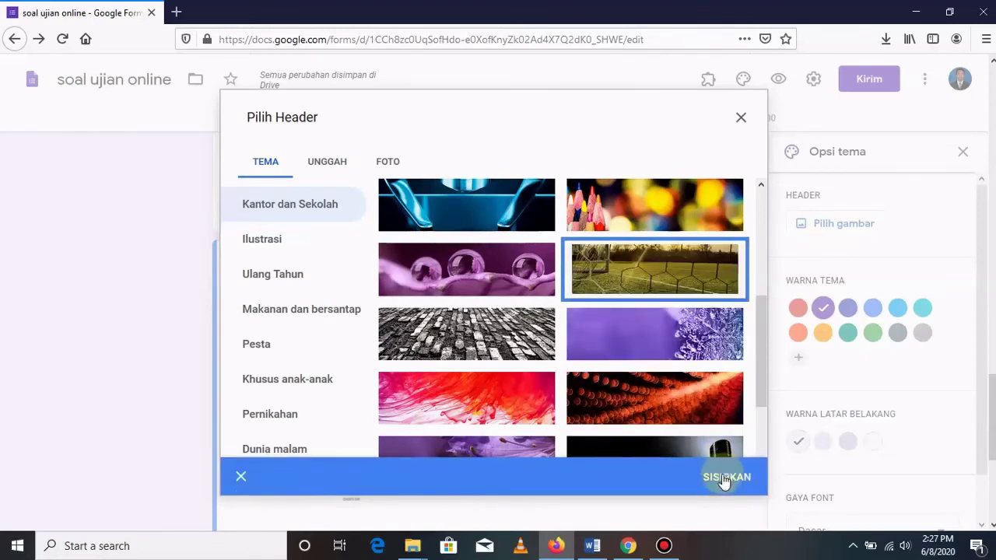
pyautogui.click(723, 479)
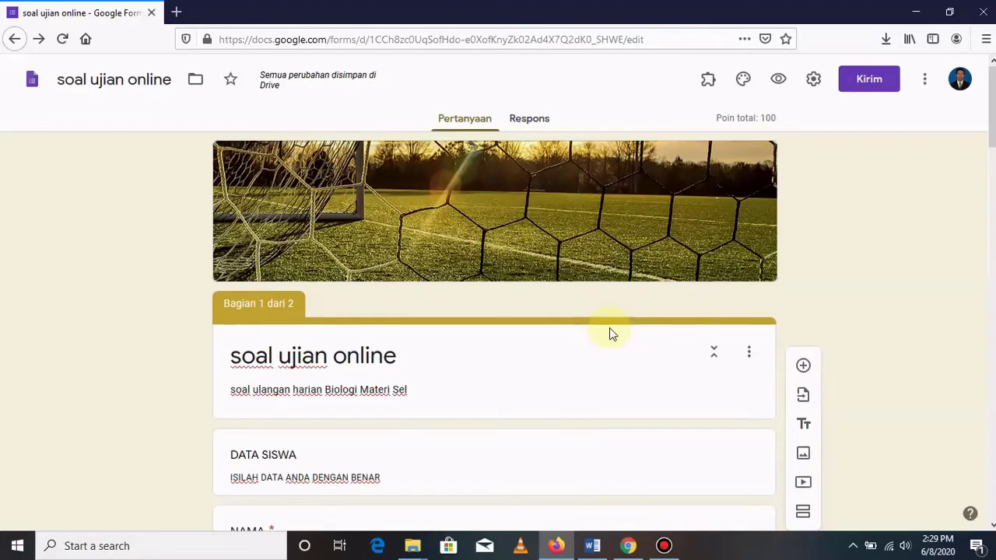
# Preview the form as a student and fill in KELAS, NAMA and a first token of 23.
pyautogui.click(779, 85)
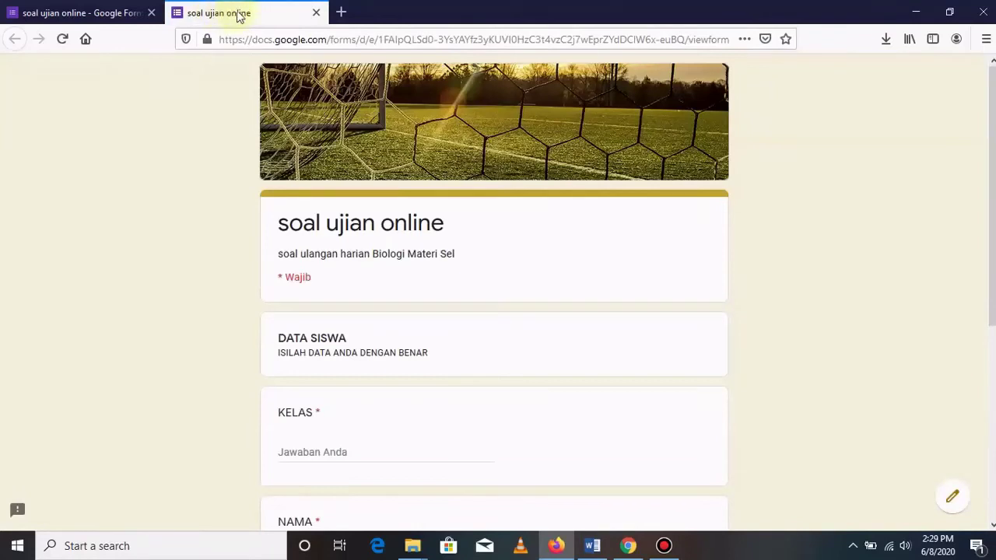
pyautogui.scroll(-3, 529, 269)
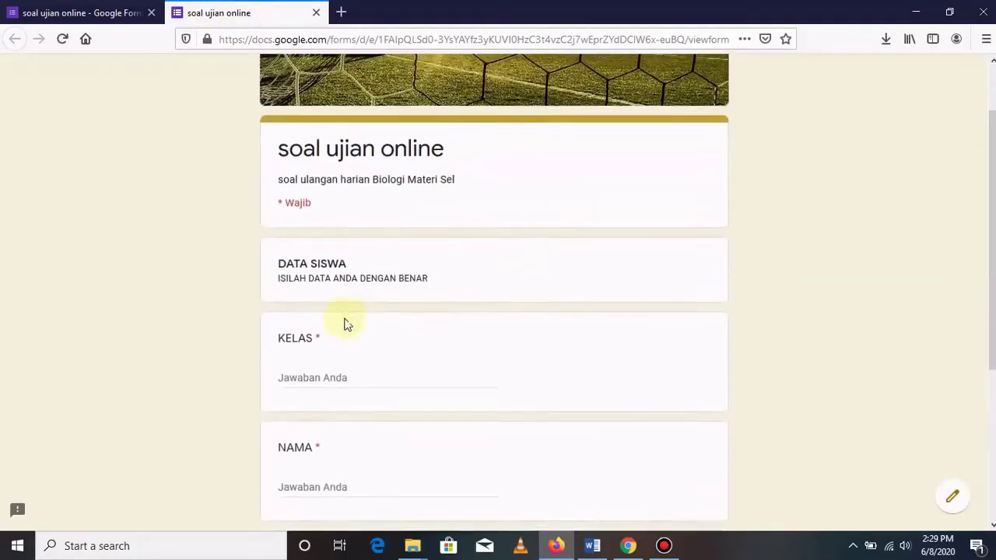
pyautogui.click(351, 301)
pyautogui.write('X MIA 1')
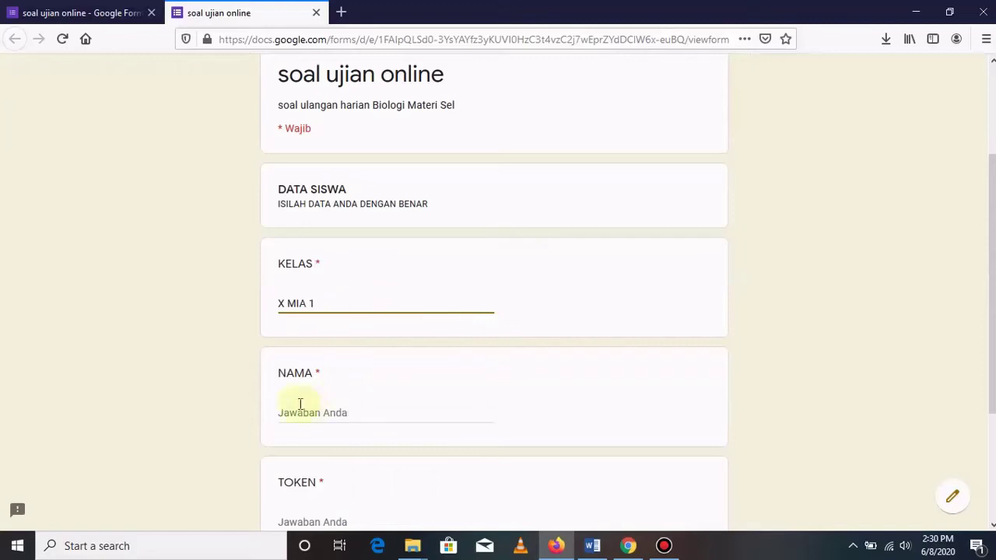
pyautogui.write('ALI')
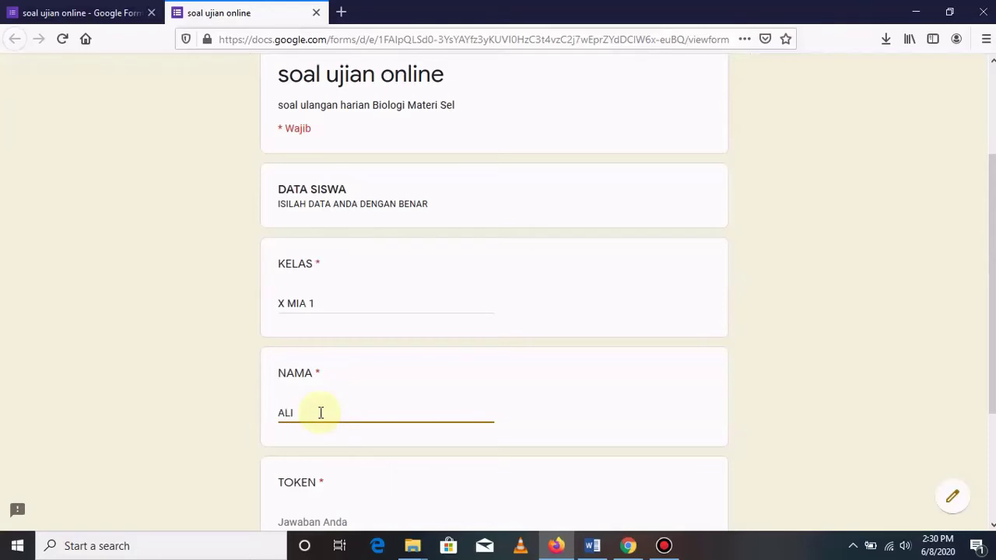
pyautogui.scroll(-3, 327, 413)
pyautogui.click(324, 349)
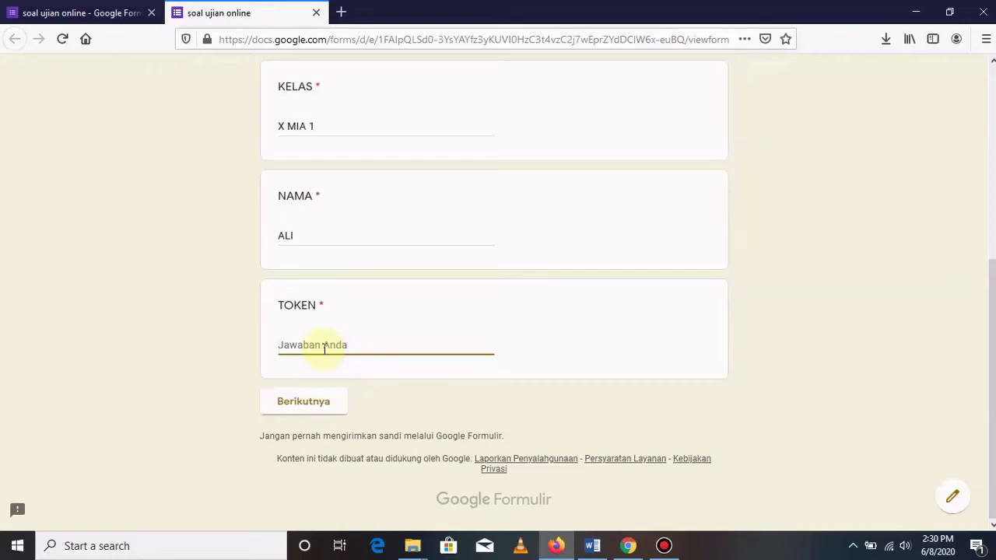
pyautogui.write('23421')
pyautogui.click(309, 406)
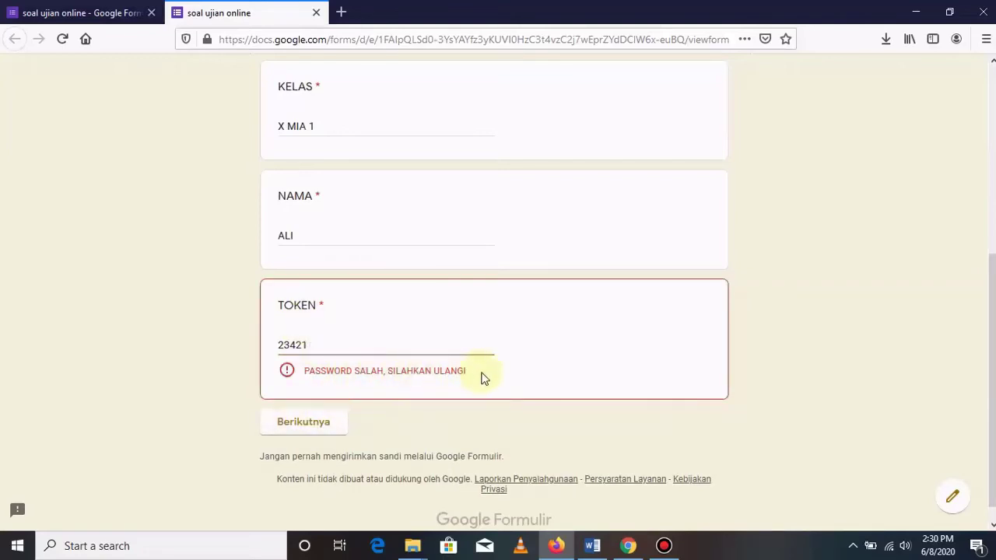
pyautogui.click(316, 343)
pyautogui.press('BackSpace')
pyautogui.press('BackSpace')
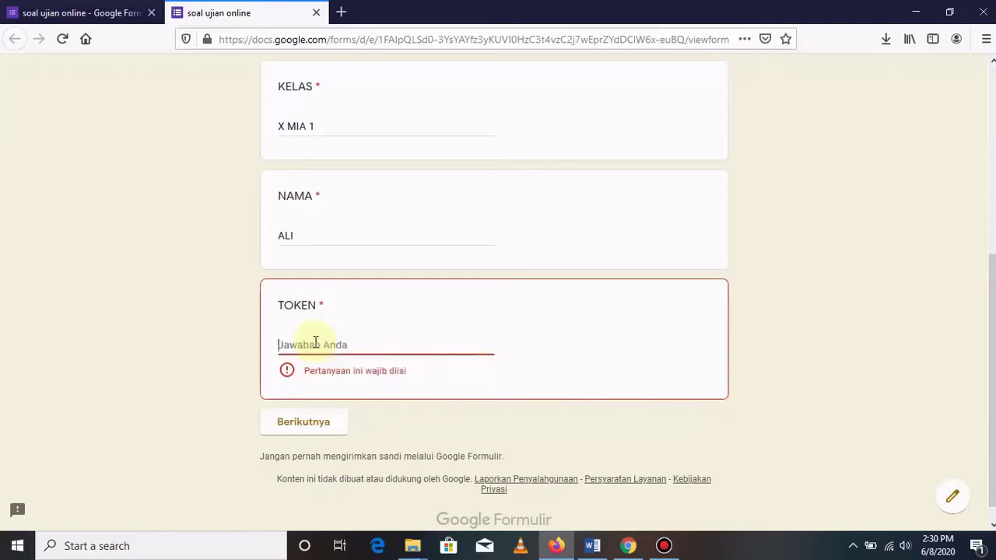
pyautogui.write('1234')
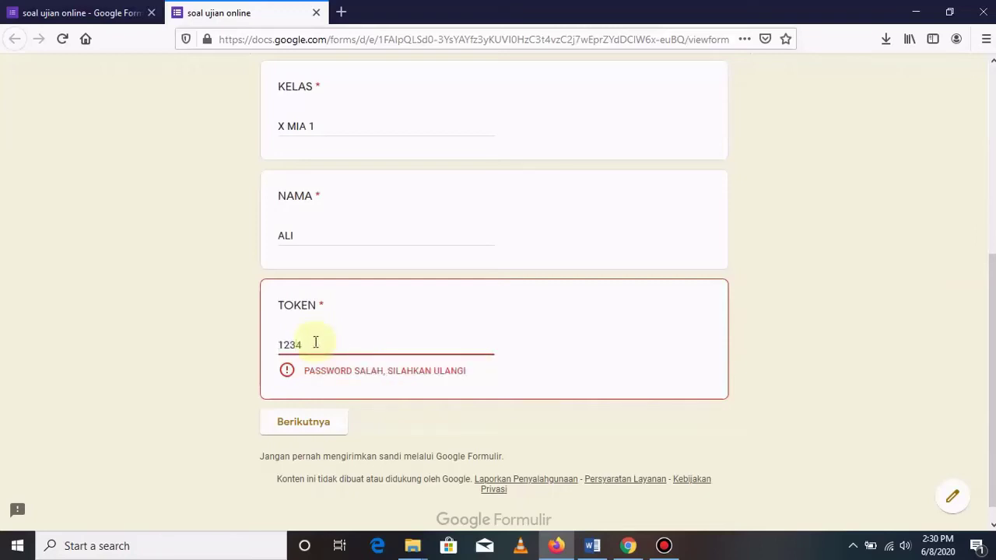
pyautogui.write('5')
pyautogui.click(315, 399)
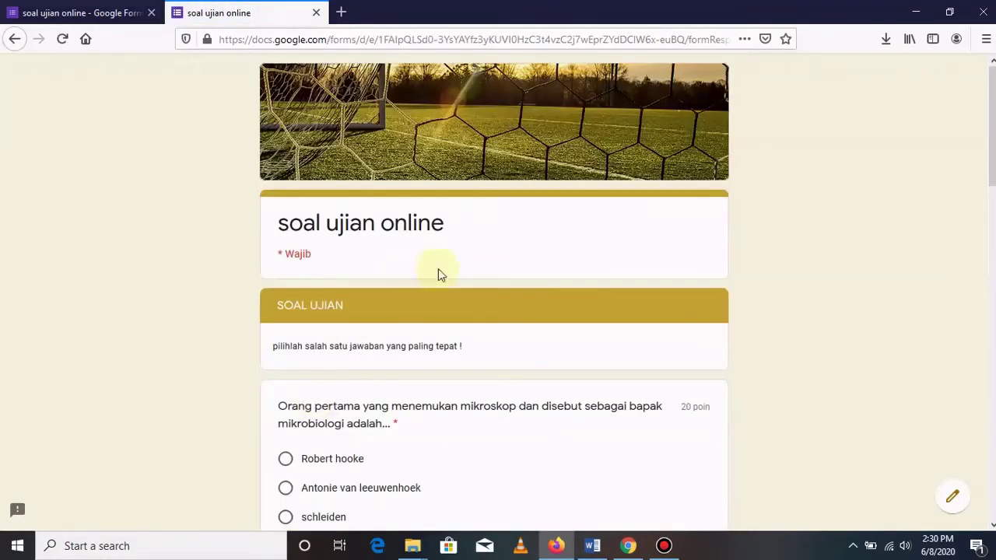
# Answer Robert hooke, Peroksisom, Membran sel and active Natrium-Kalium pump, then submit the quiz.
pyautogui.scroll(-2, 438, 273)
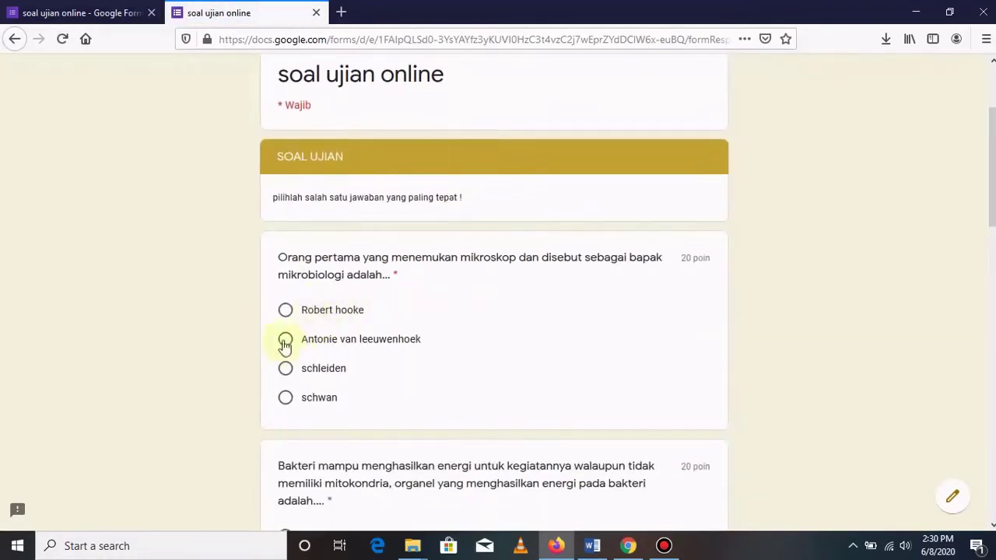
pyautogui.click(285, 311)
pyautogui.scroll(-3, 498, 312)
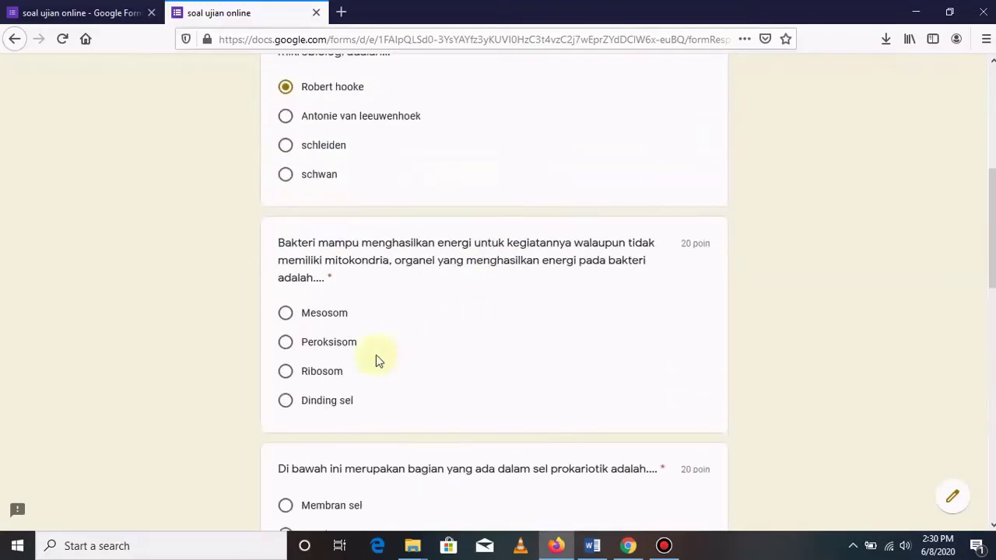
pyautogui.click(286, 342)
pyautogui.scroll(-3, 501, 347)
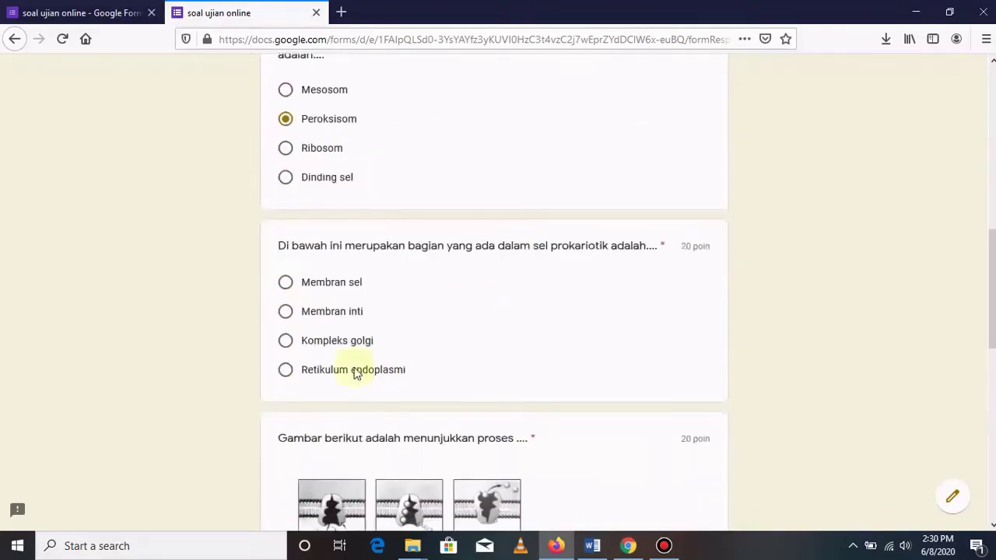
pyautogui.click(286, 282)
pyautogui.scroll(-3, 487, 336)
pyautogui.click(285, 467)
pyautogui.scroll(-4, 514, 421)
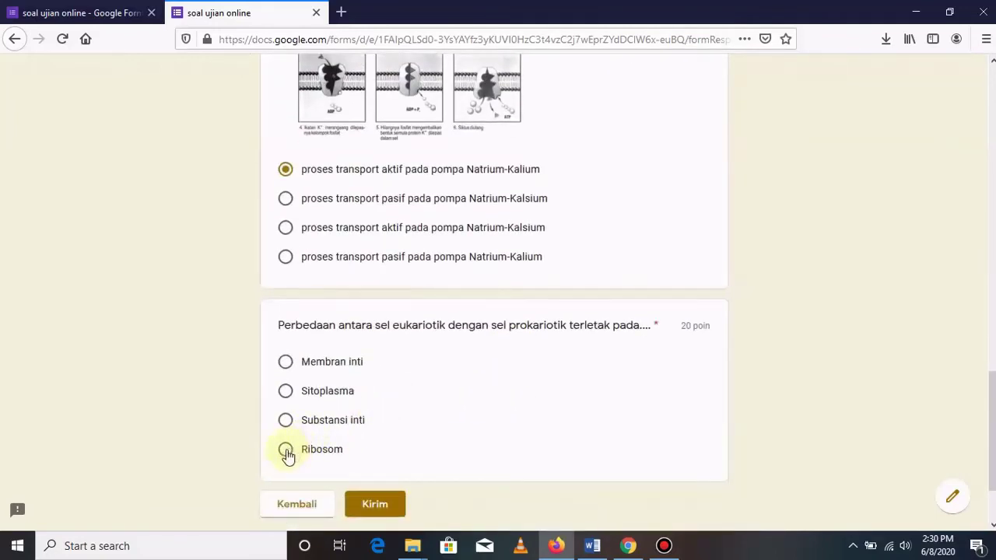
pyautogui.scroll(-2, 614, 347)
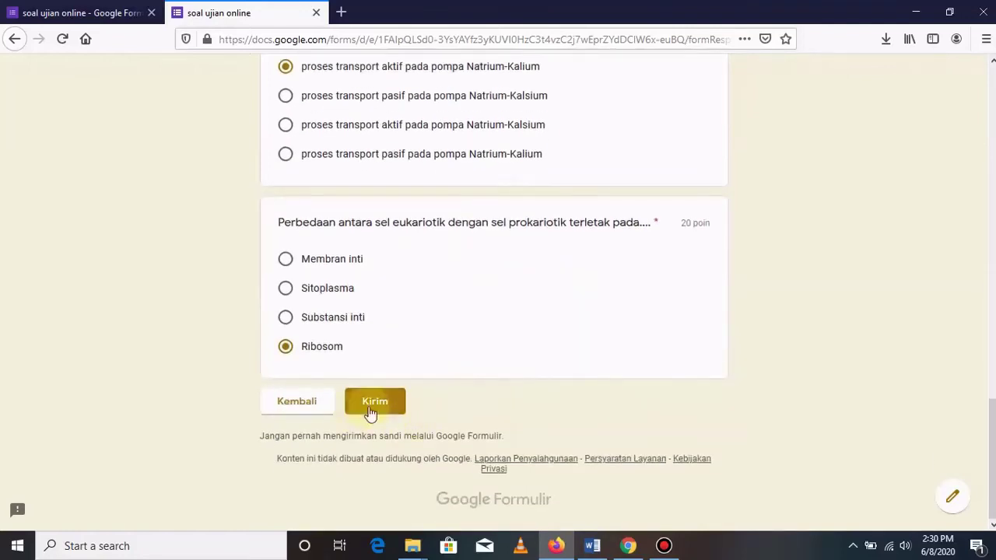
pyautogui.click(375, 403)
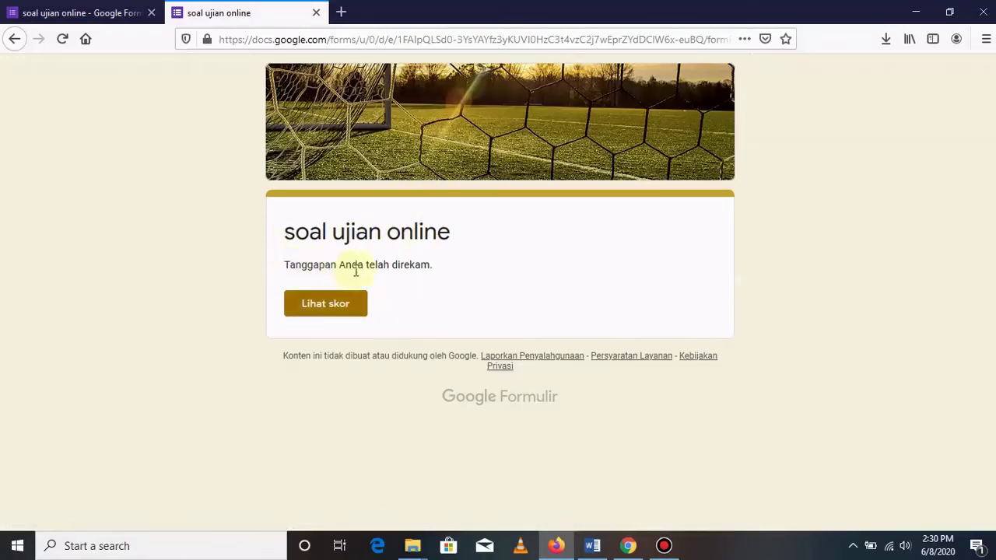
# View the 20/100 score and review each marked answer, including Mesosom as correct.
pyautogui.click(321, 310)
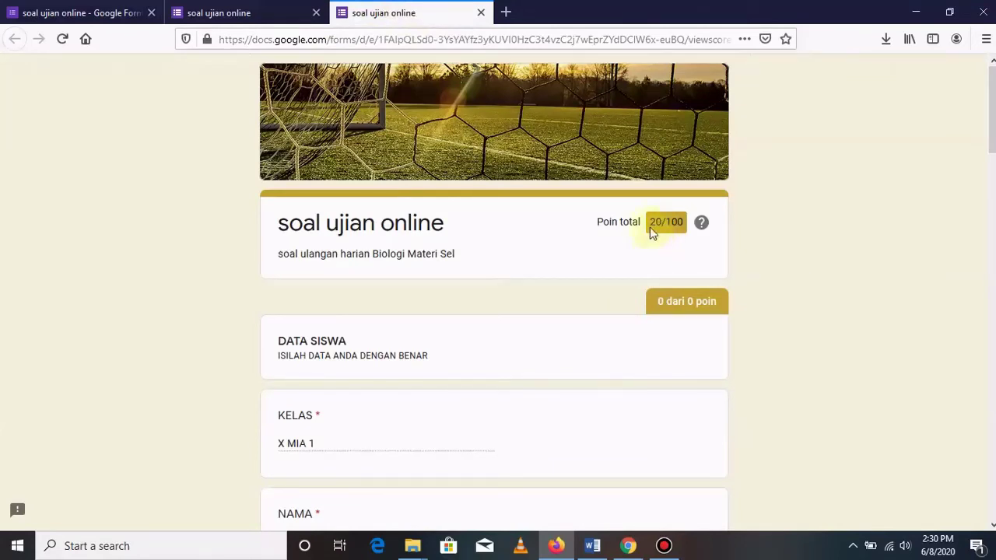
pyautogui.scroll(-4, 493, 317)
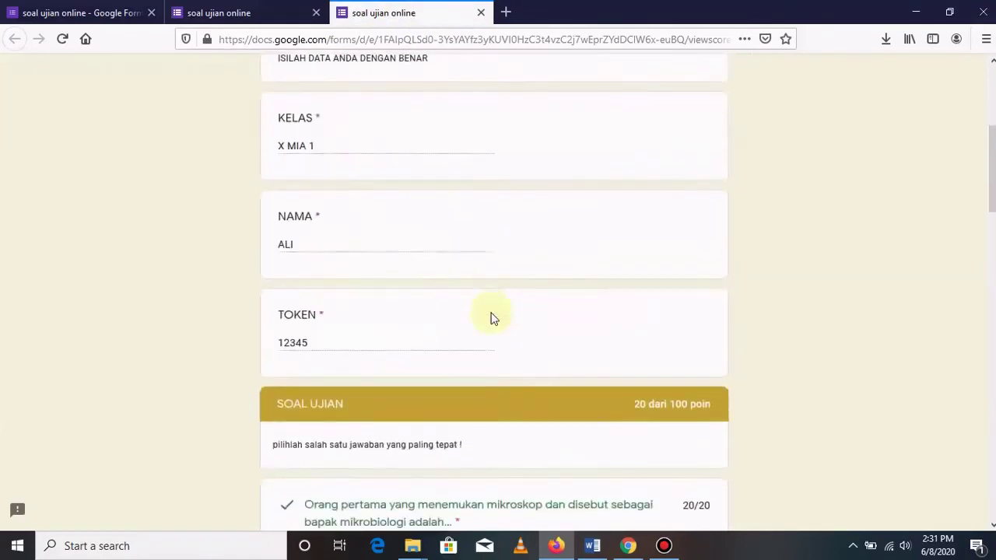
pyautogui.scroll(-3, 490, 318)
pyautogui.scroll(-1, 384, 322)
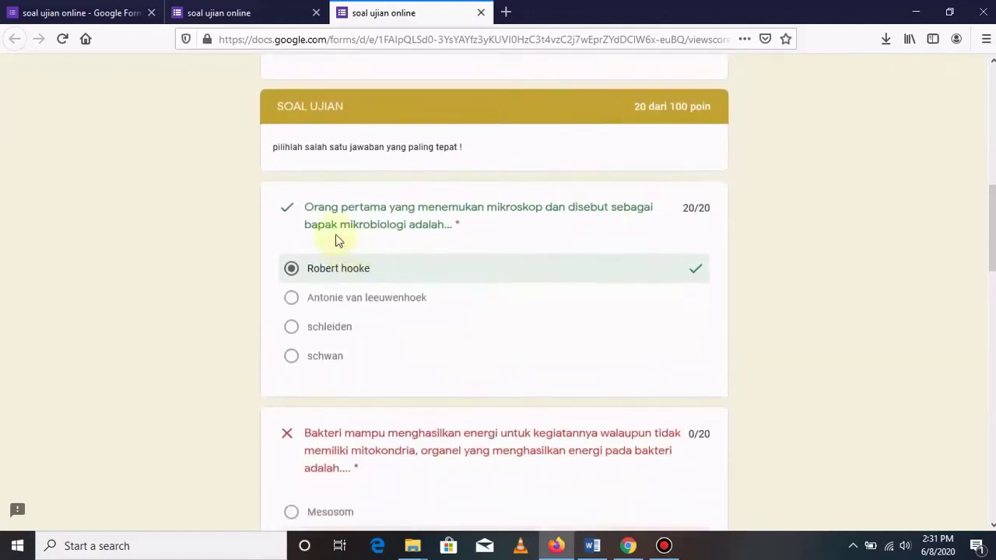
pyautogui.scroll(-3, 495, 296)
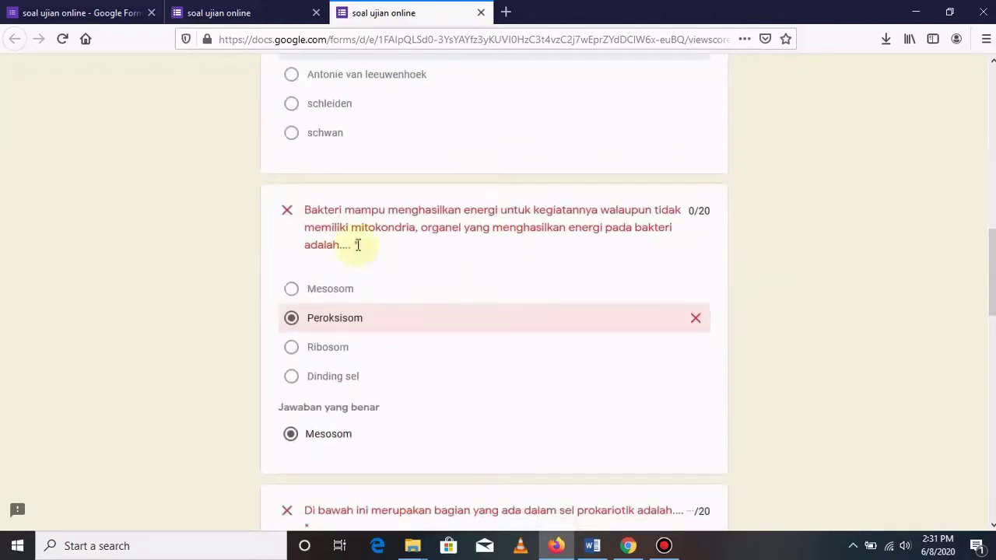
pyautogui.scroll(-1, 435, 299)
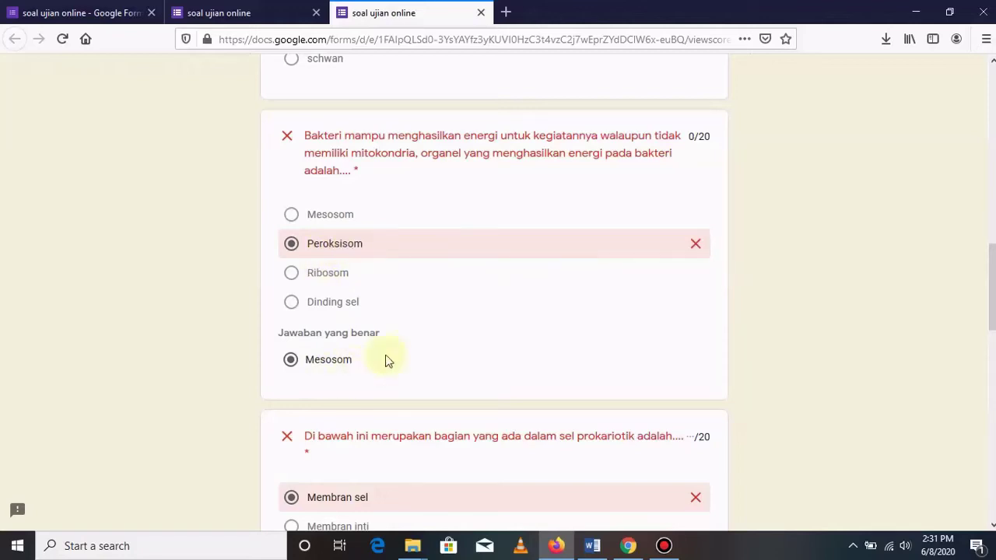
pyautogui.scroll(-3, 436, 342)
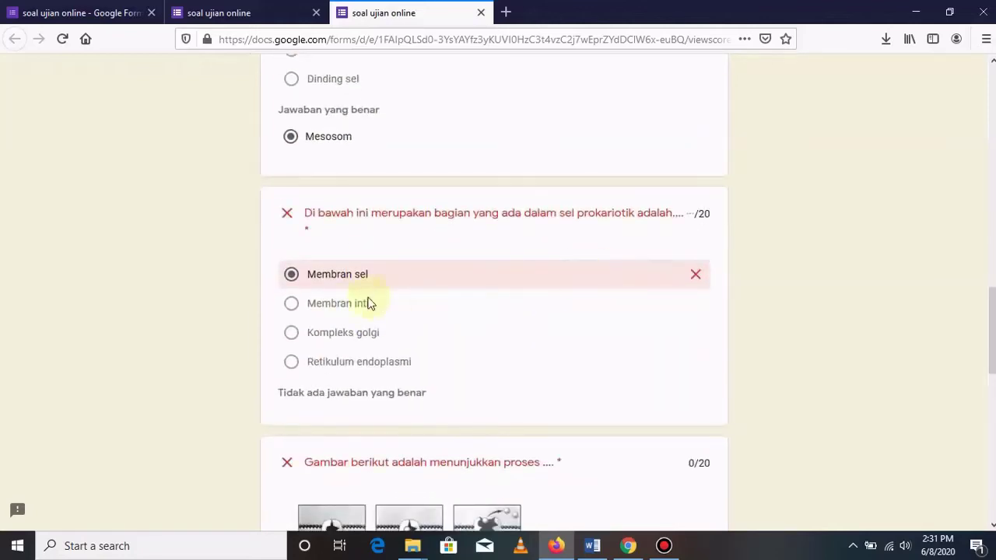
pyautogui.scroll(-1, 371, 302)
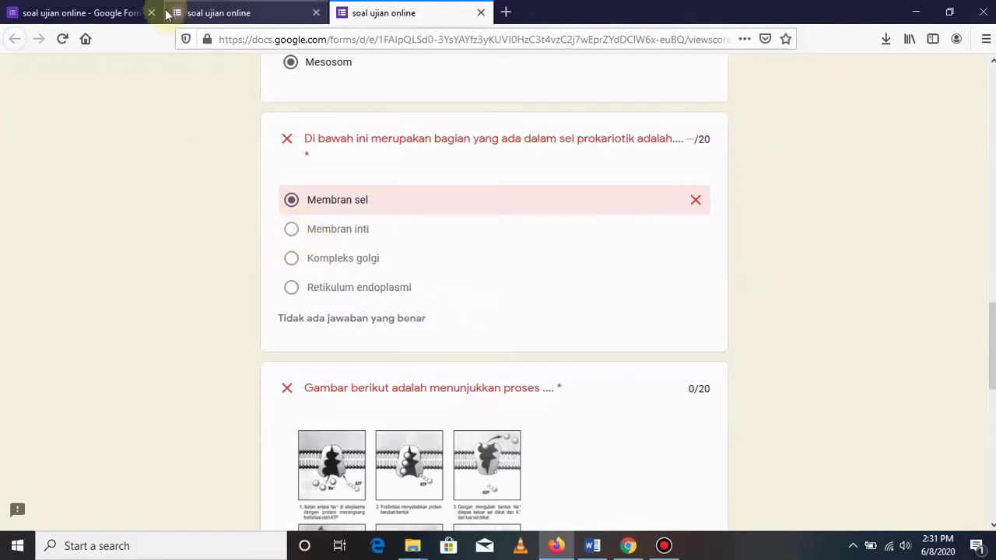
# Return to the form editor and select the prokaryotic cell question.
pyautogui.click(83, 16)
pyautogui.scroll(-12, 483, 272)
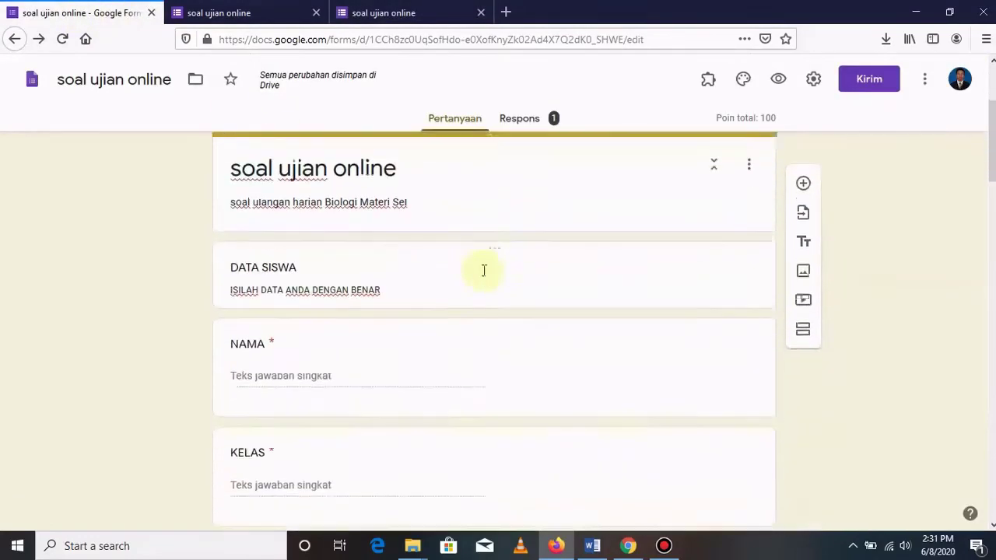
pyautogui.scroll(-2, 420, 328)
pyautogui.scroll(4, 469, 273)
pyautogui.scroll(-6, 470, 273)
pyautogui.scroll(-1, 470, 274)
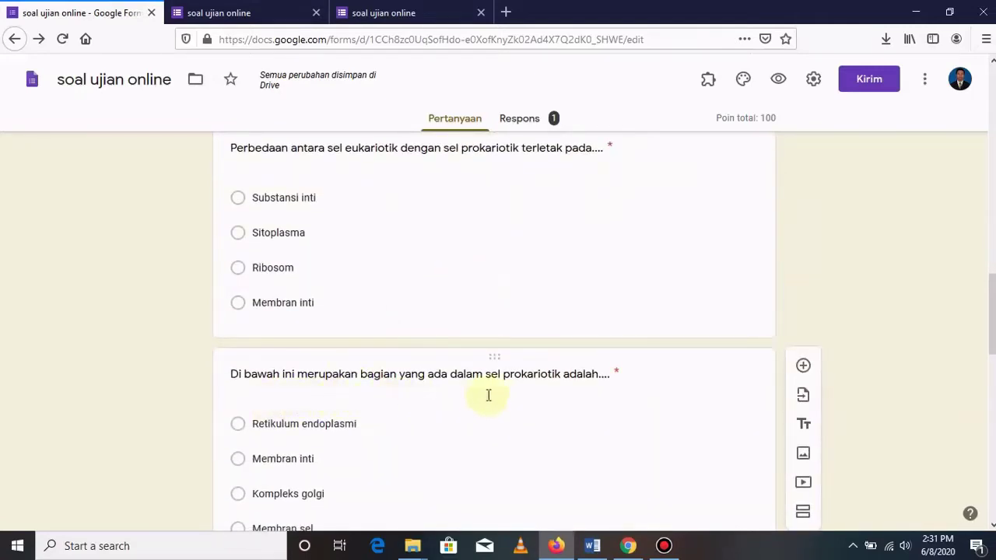
pyautogui.scroll(-1, 494, 331)
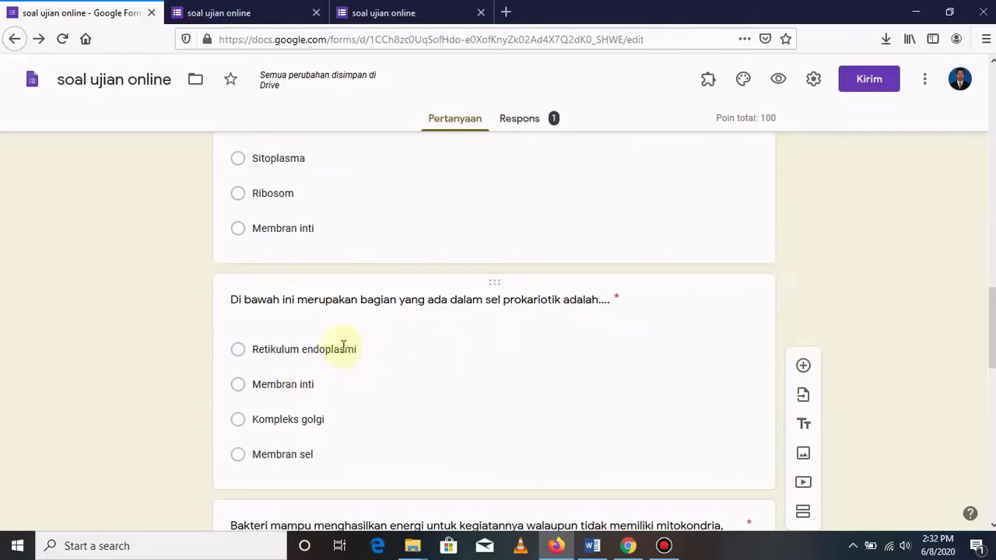
pyautogui.click(658, 299)
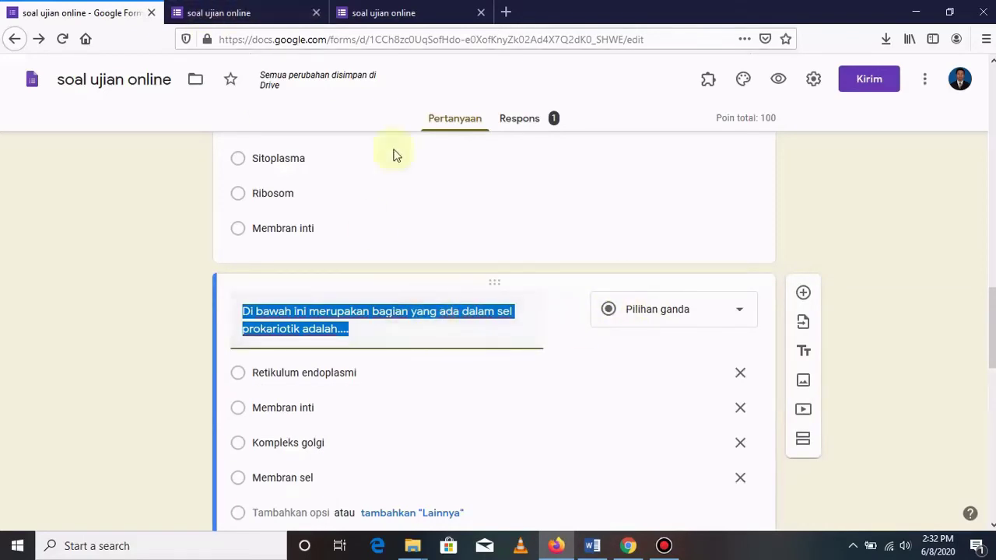
pyautogui.scroll(-3, 527, 402)
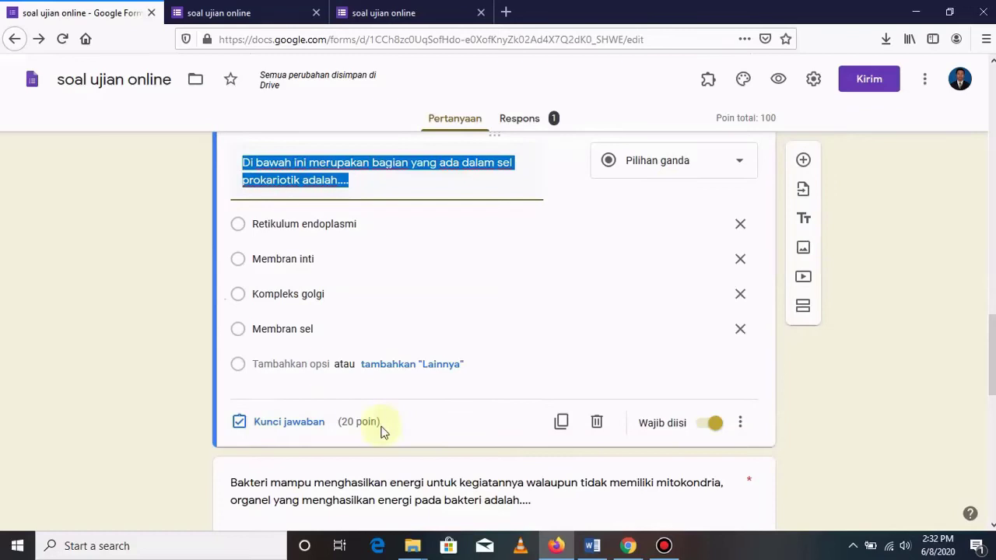
# Set Retikulum endoplasmi as its answer key, then close the extra confirmation tab.
pyautogui.click(292, 426)
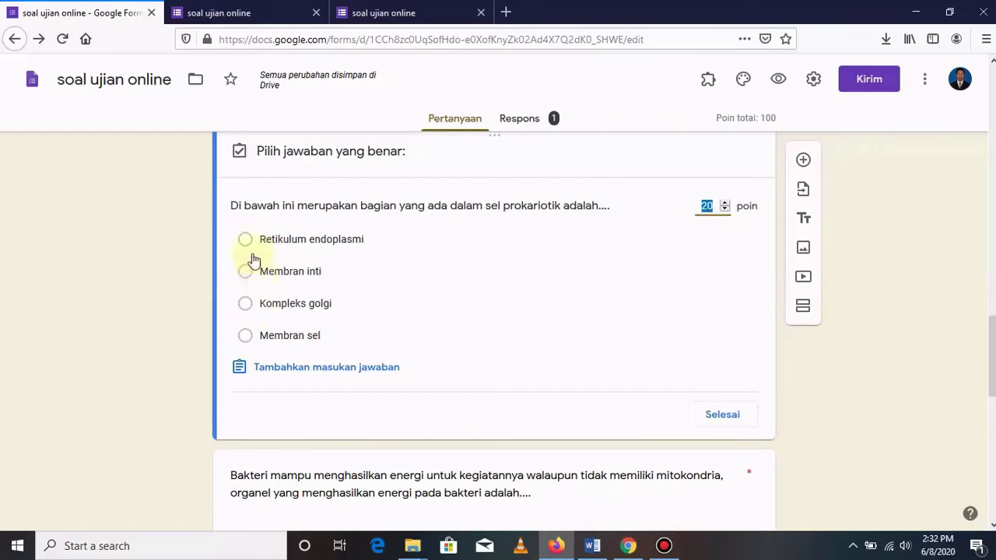
pyautogui.click(246, 240)
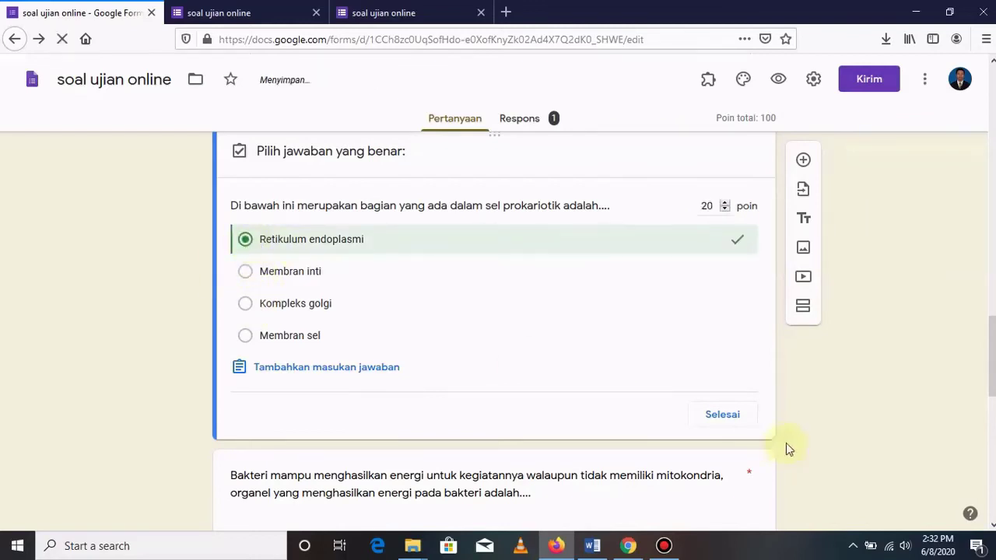
pyautogui.click(725, 416)
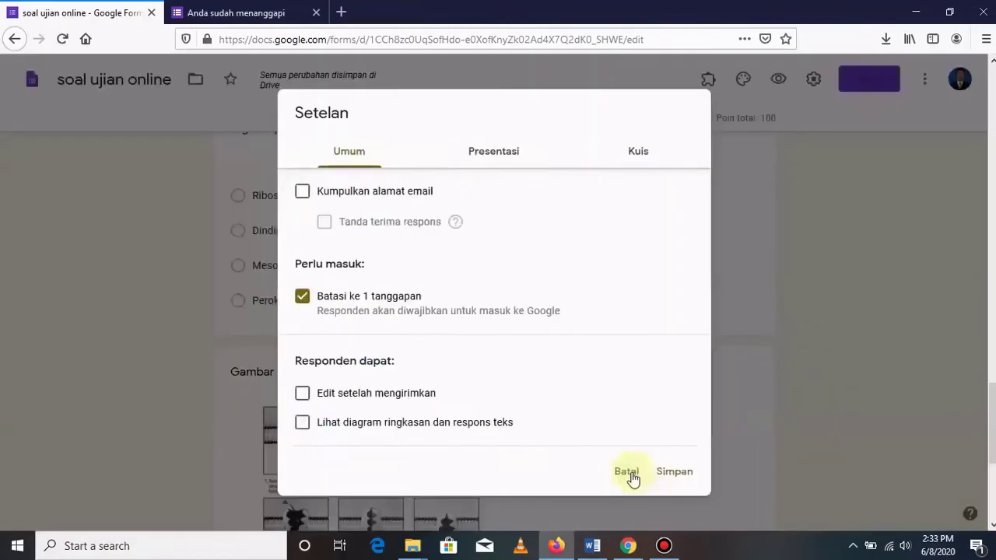
pyautogui.click(632, 473)
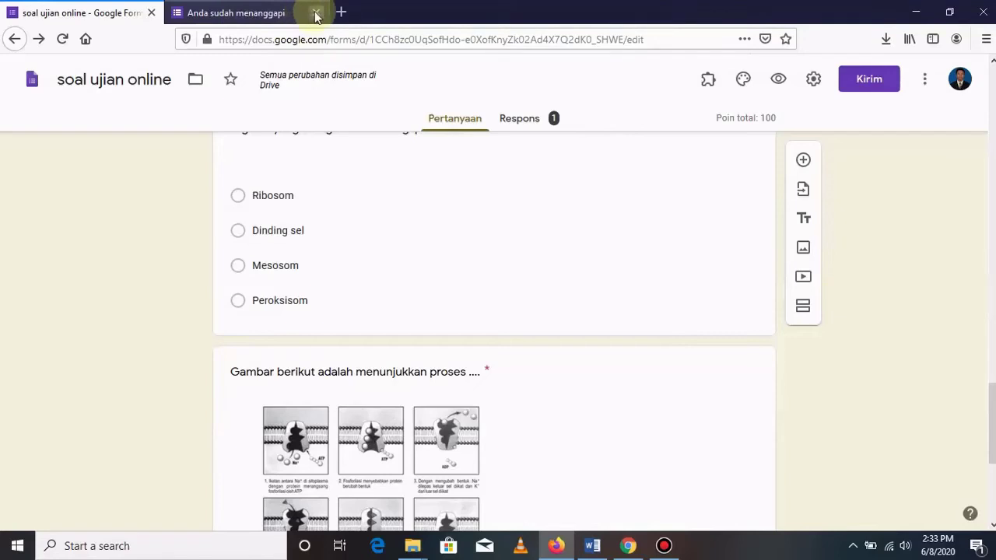
pyautogui.click(316, 13)
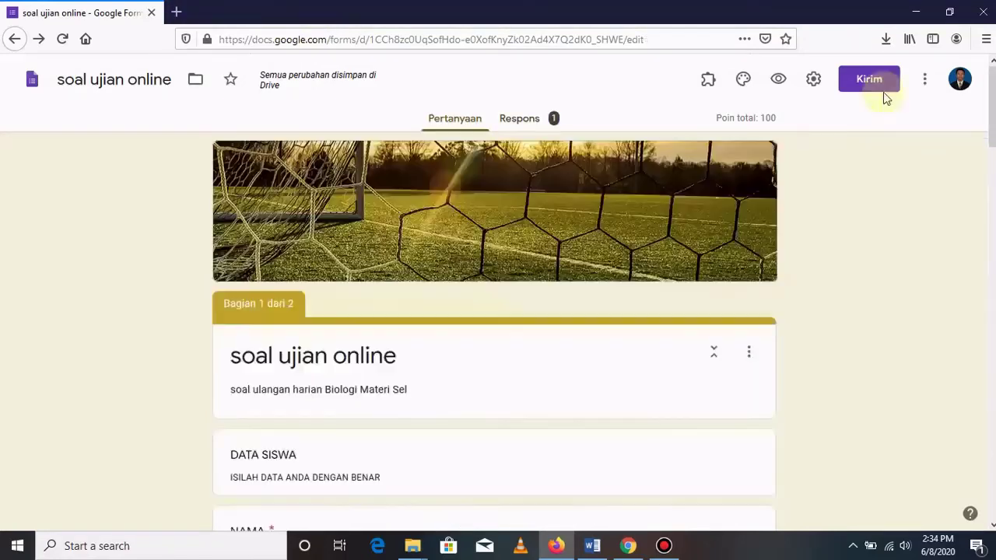
# Shorten the quiz's share link to forms.gle and copy it to the clipboard.
pyautogui.click(878, 81)
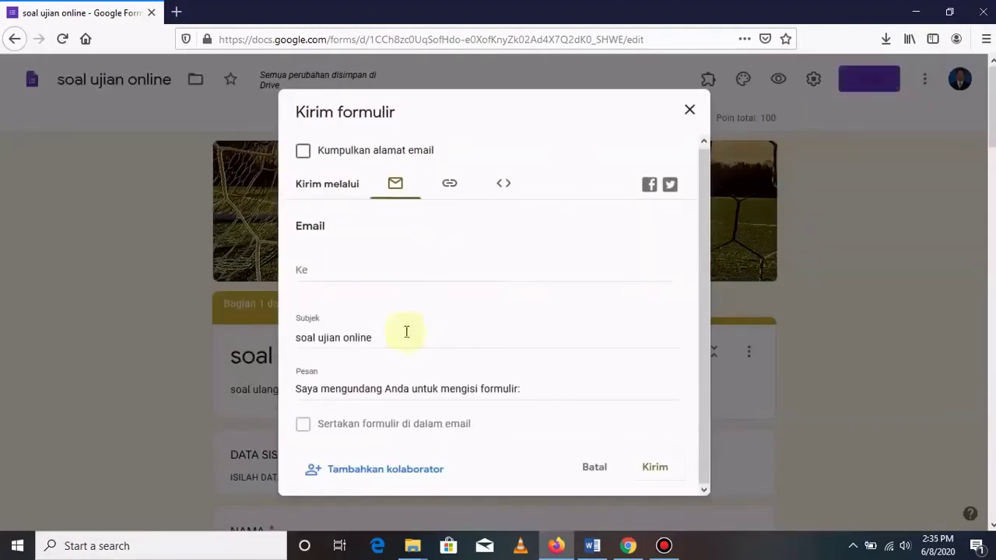
pyautogui.click(452, 186)
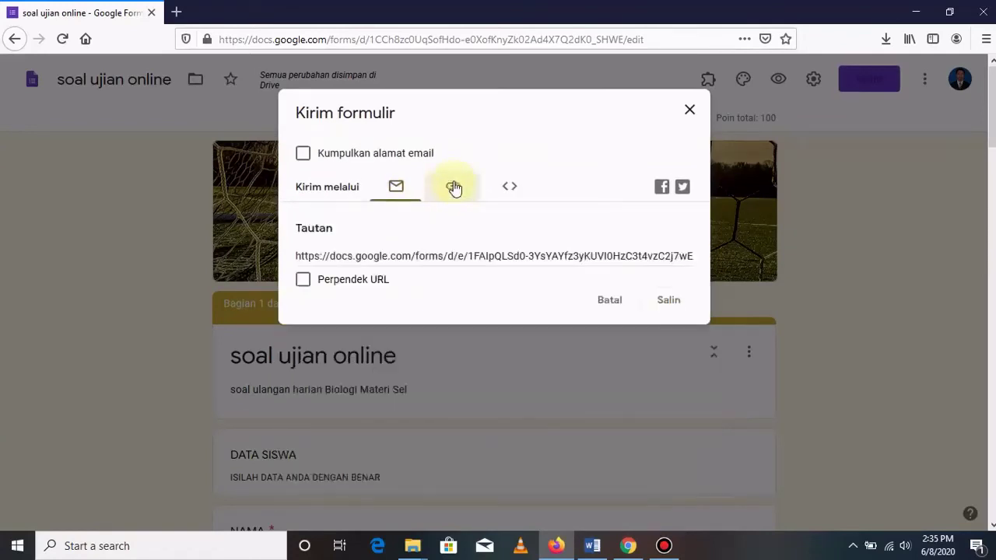
pyautogui.click(304, 281)
pyautogui.click(669, 301)
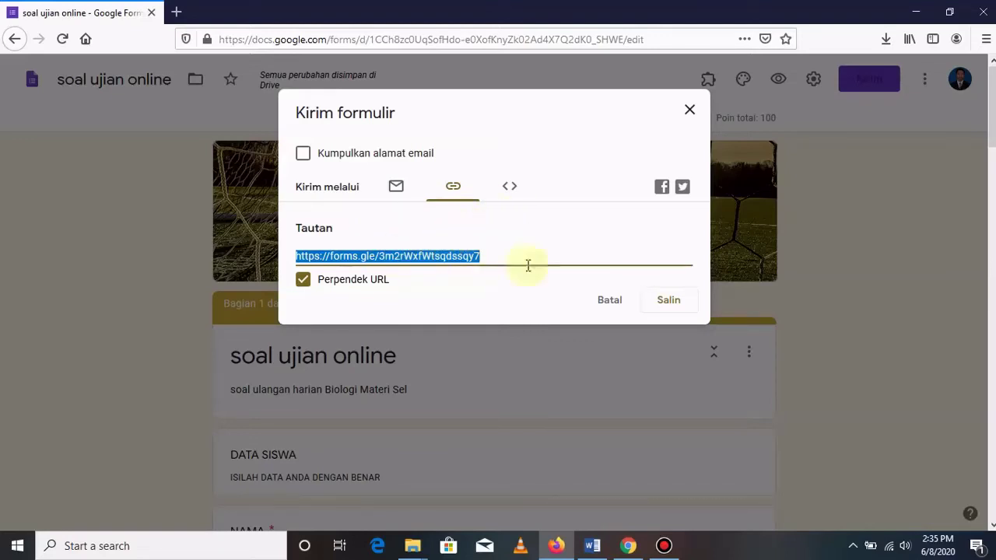
# Paste the forms.gle link into a new blank Word document, then close that document.
pyautogui.click(592, 546)
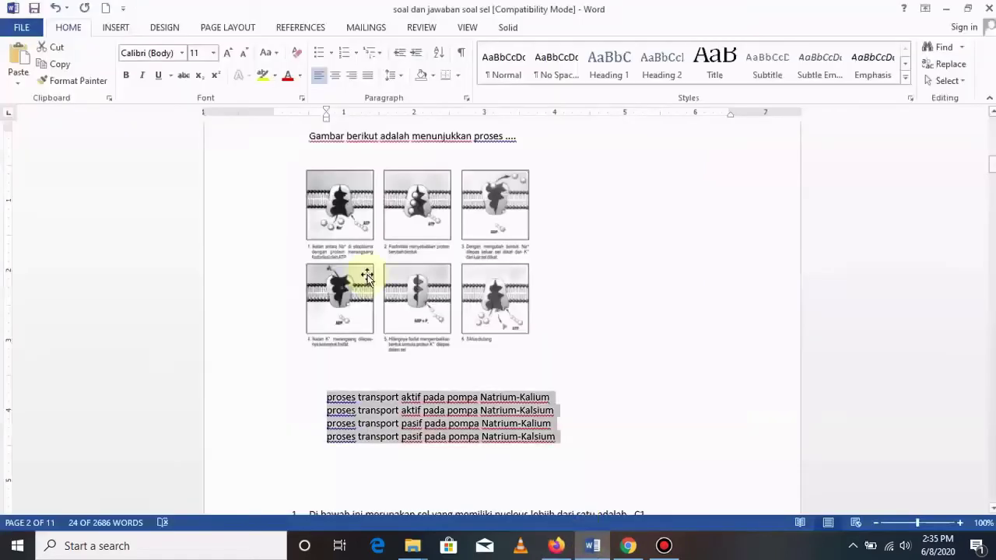
pyautogui.click(107, 8)
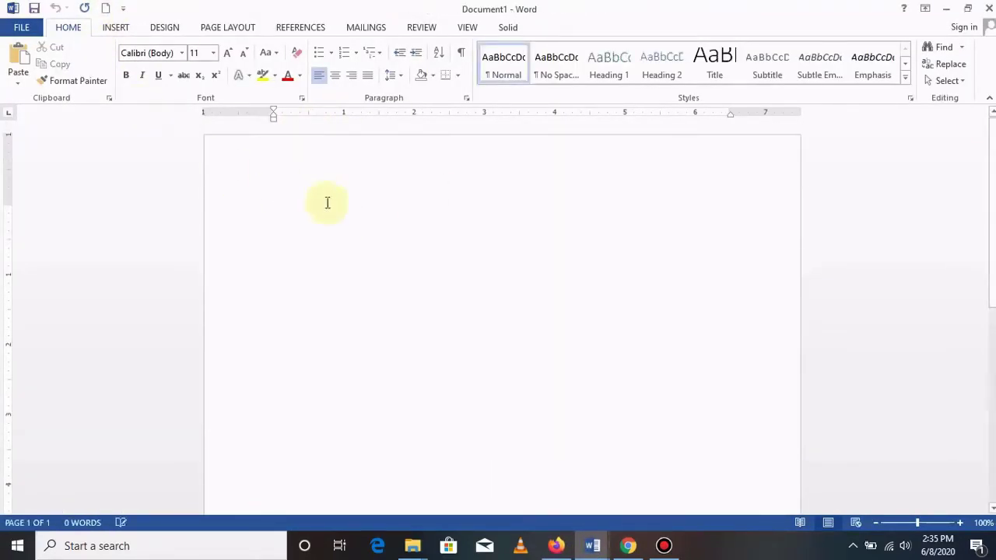
pyautogui.write('https://forms.gle/3m2rWxfWtsqdssqy7')
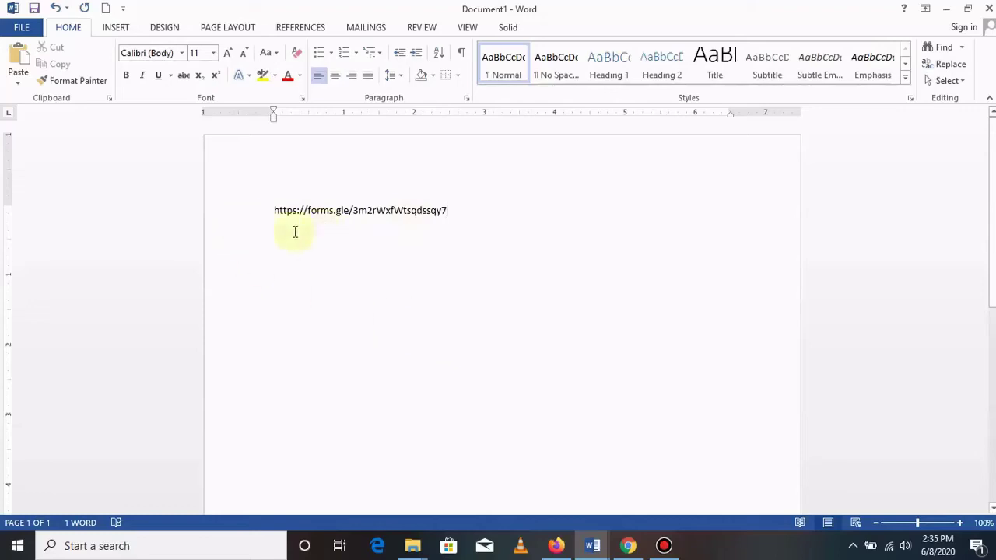
pyautogui.click(946, 8)
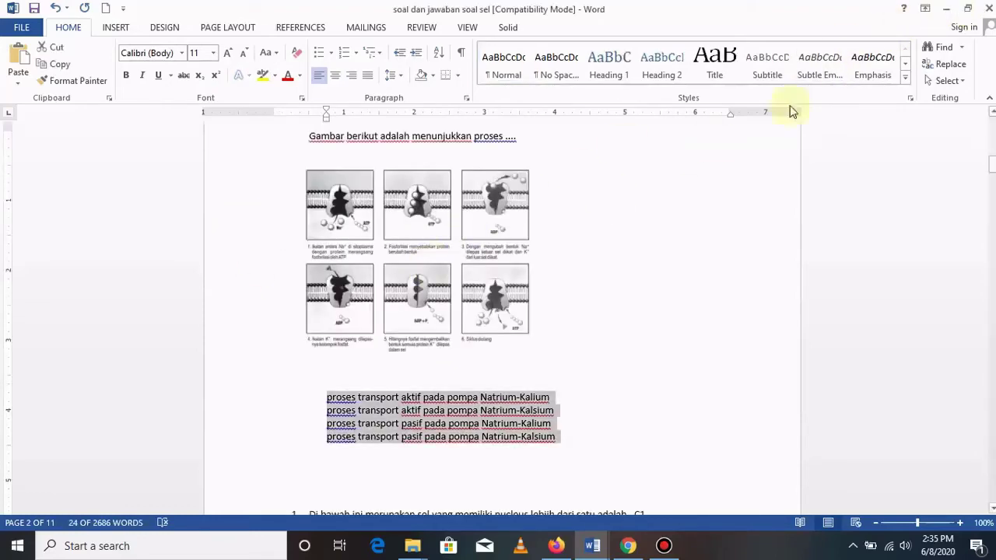
# Copy the shortened link again, close the send dialog and minimize Firefox to the desktop.
pyautogui.click(946, 8)
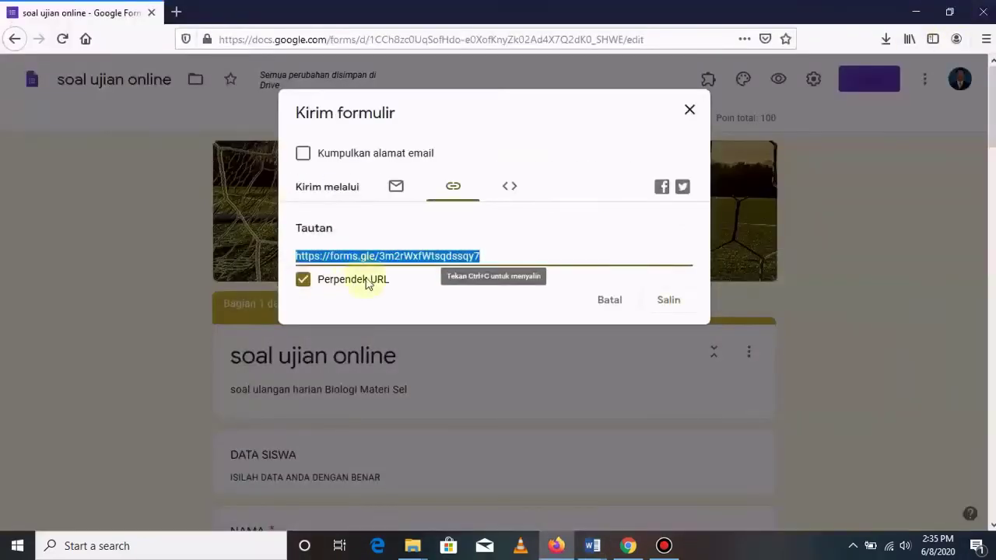
pyautogui.click(659, 310)
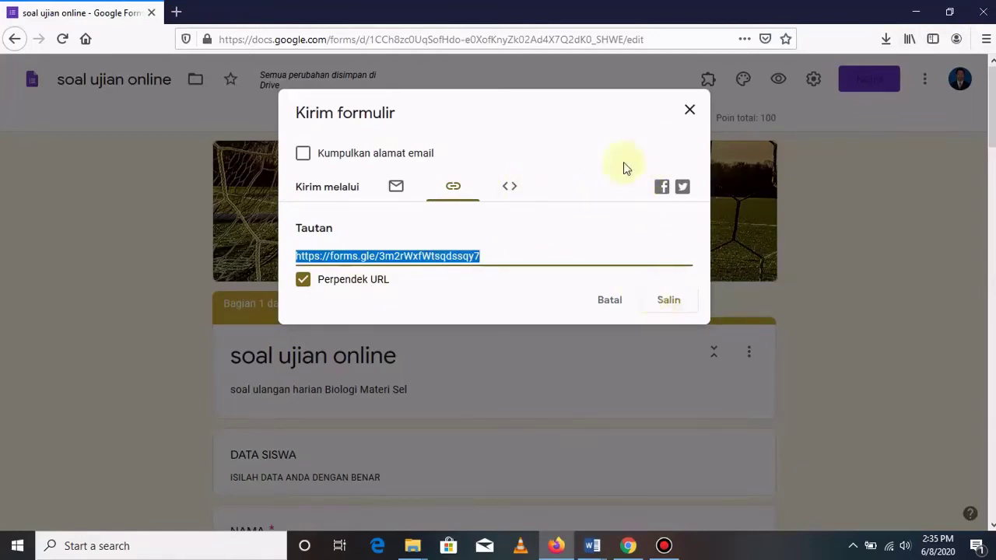
pyautogui.click(686, 114)
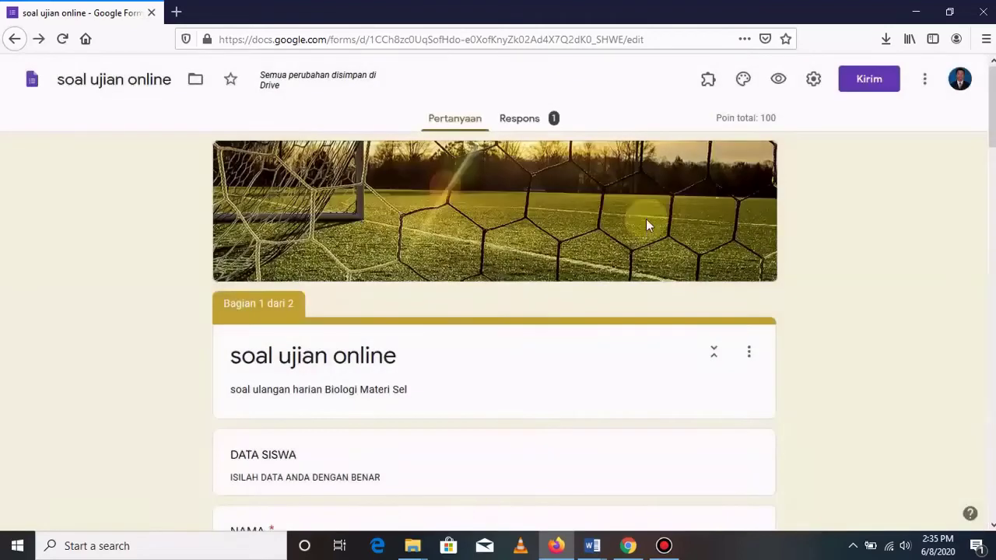
pyautogui.click(916, 12)
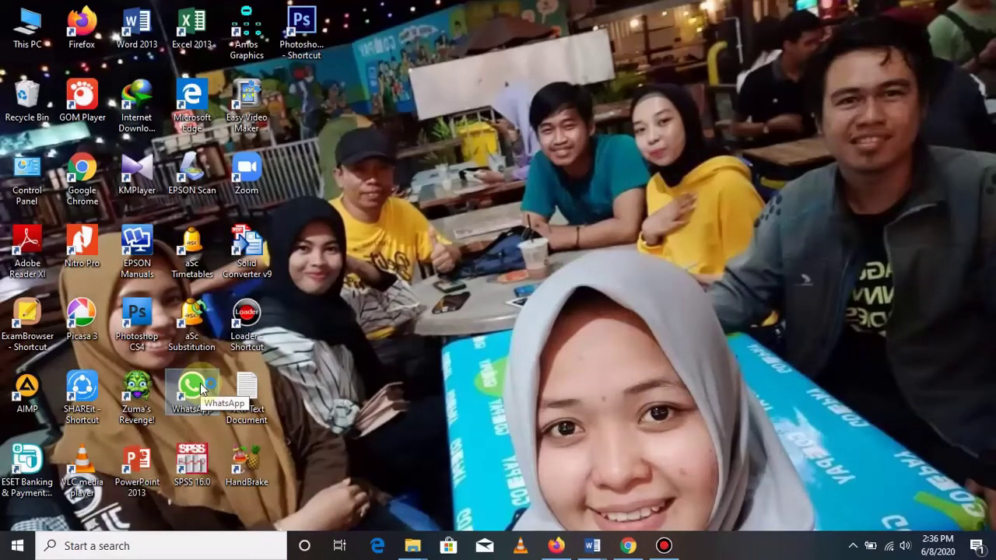
# Launch WhatsApp Desktop and click into the X MIA 1 group's message box.
pyautogui.doubleClick(200, 387)
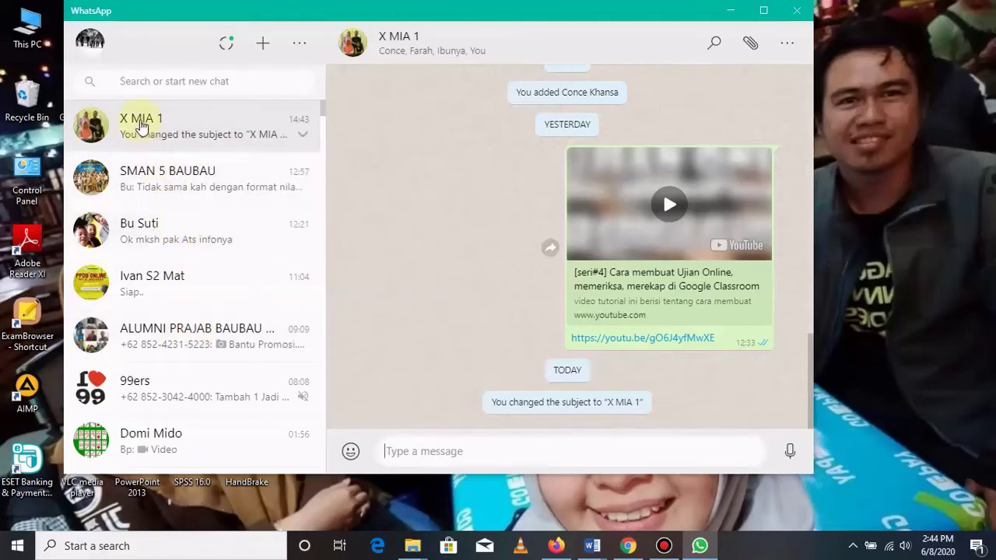
pyautogui.click(407, 453)
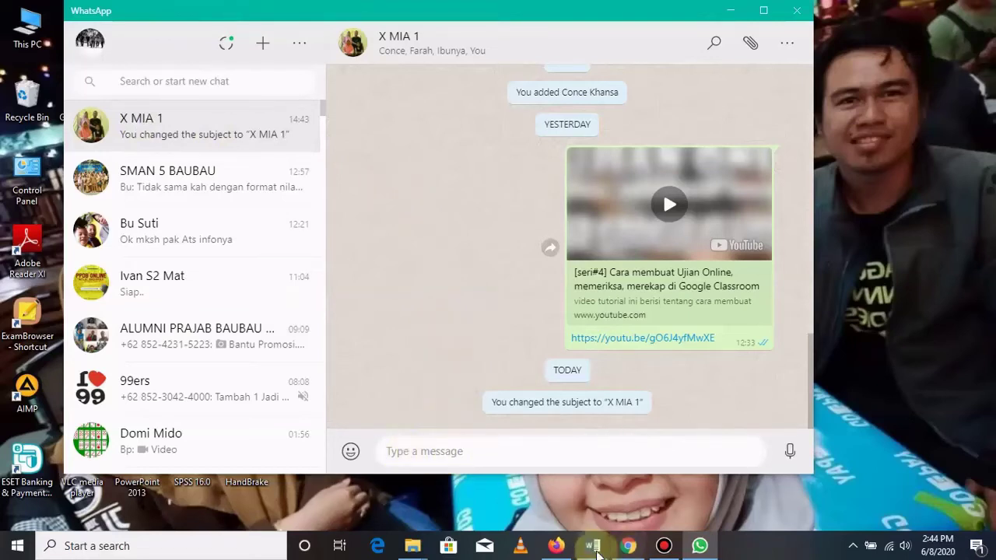
# Back in Firefox, copy the shortened forms.gle link once more and close the send dialog.
pyautogui.click(556, 546)
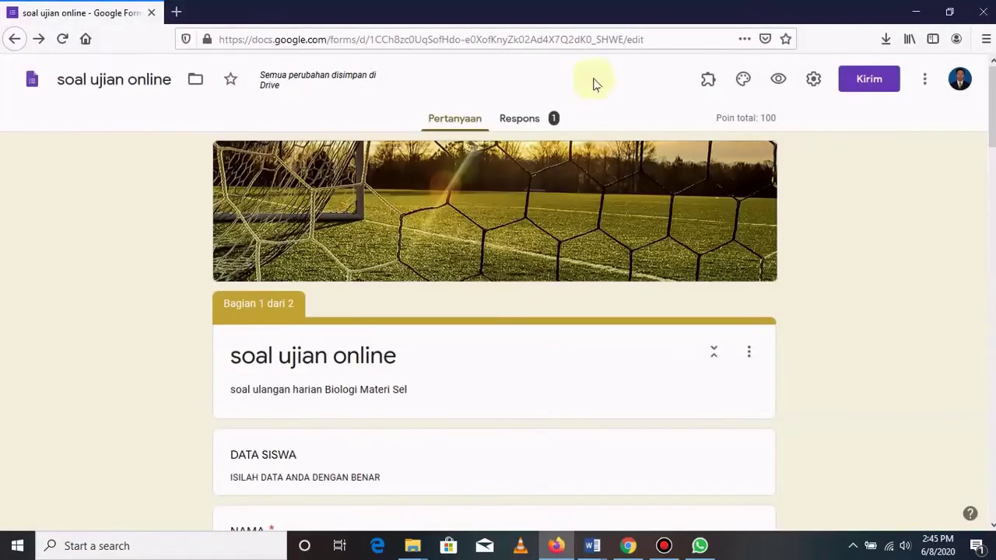
pyautogui.click(870, 86)
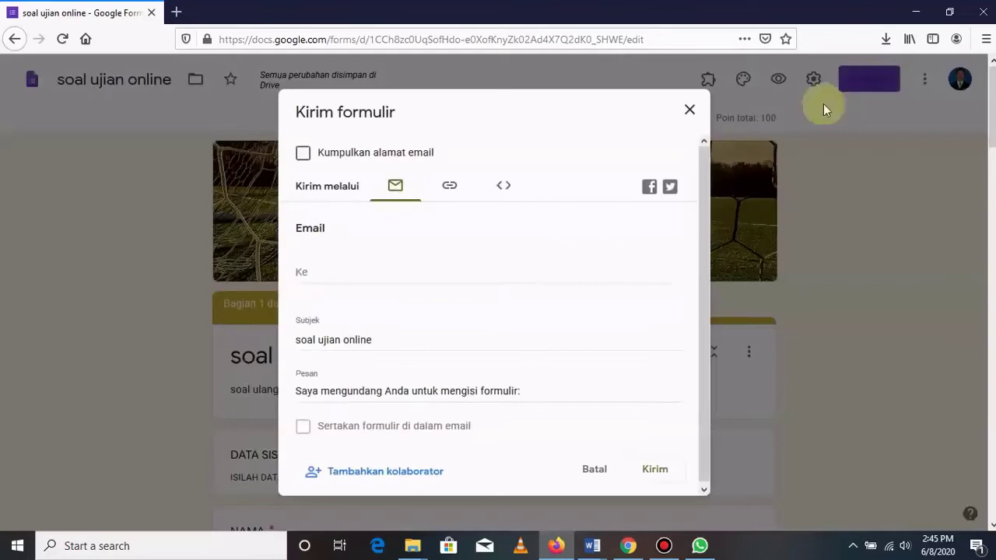
pyautogui.click(452, 192)
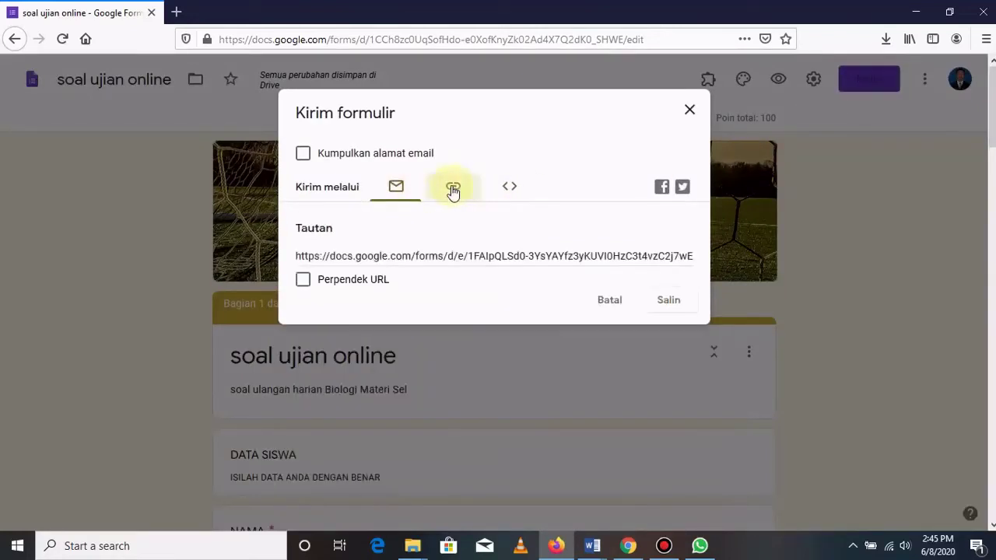
pyautogui.click(305, 281)
pyautogui.hotkey('ctrl', 'c')
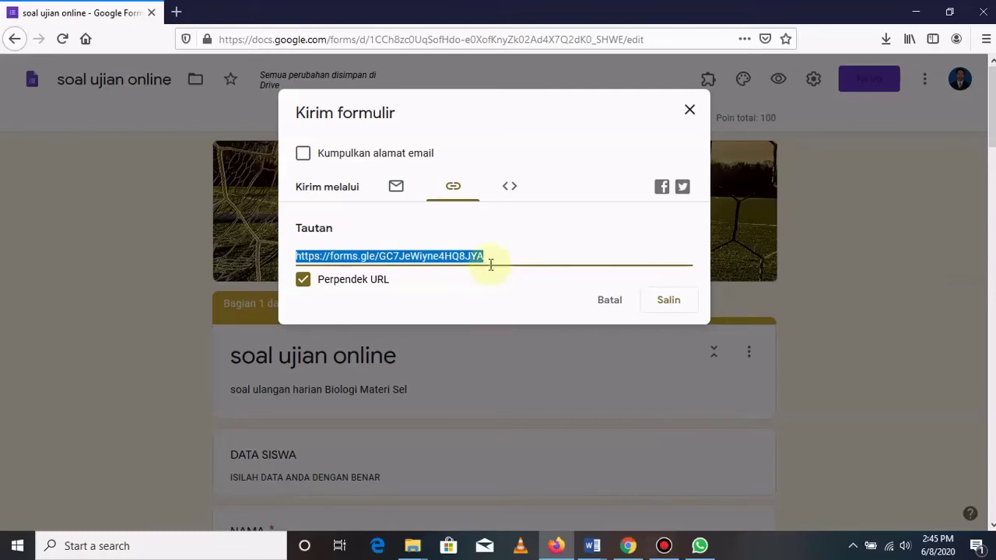
pyautogui.click(668, 302)
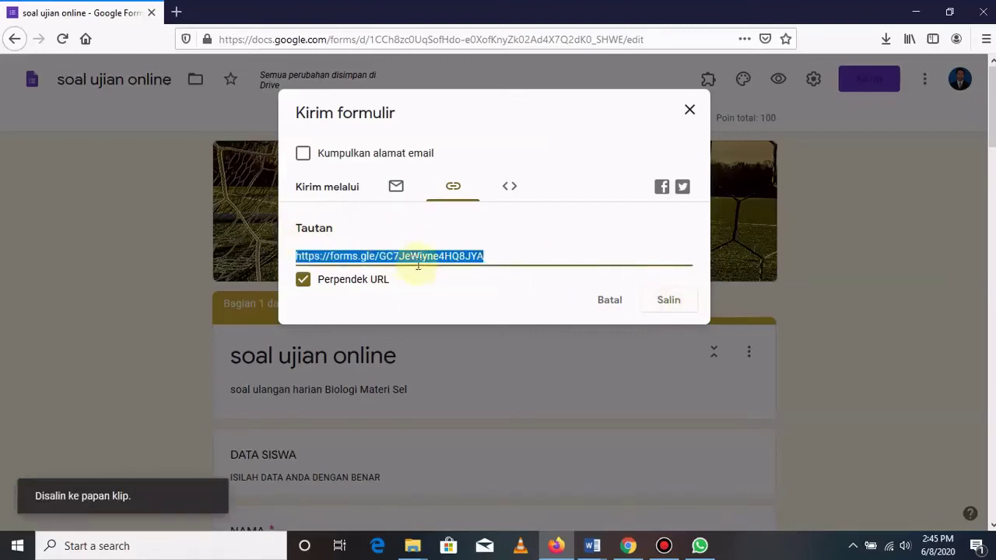
pyautogui.click(687, 115)
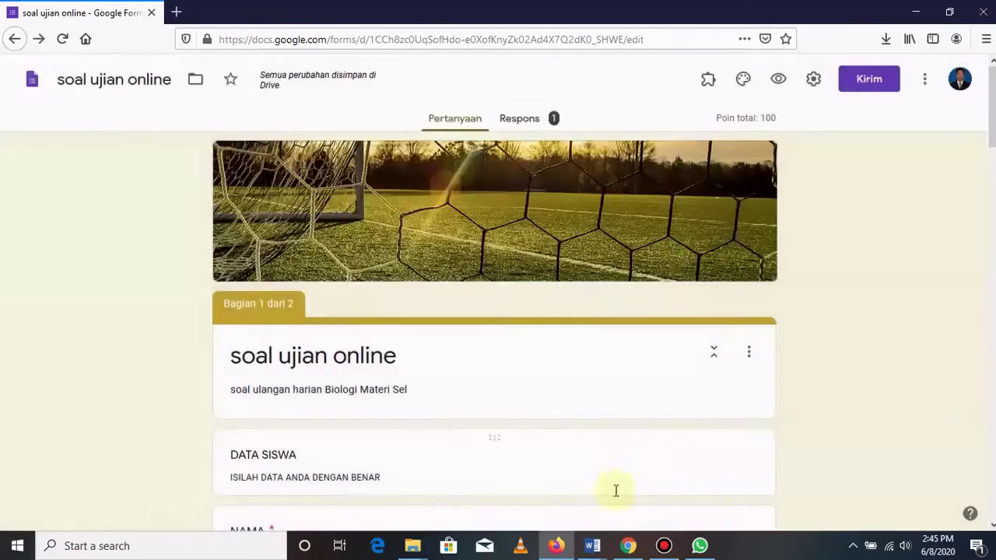
# Paste and send the form link to X MIA 1, then send 'SISWA SEKALIAN SILAHKAN KLIK LINK…' invitation.
pyautogui.click(701, 546)
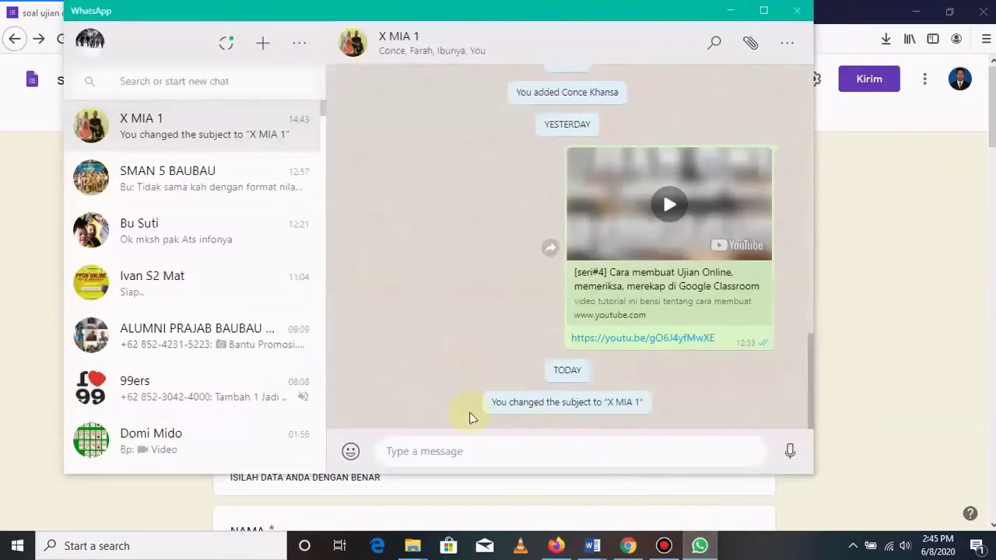
pyautogui.rightClick(408, 450)
pyautogui.click(441, 386)
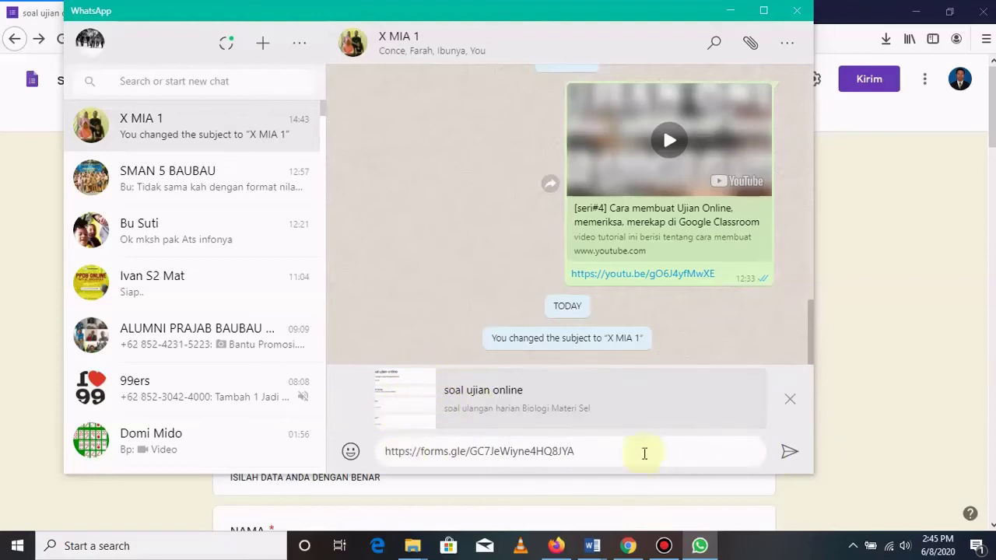
pyautogui.click(790, 456)
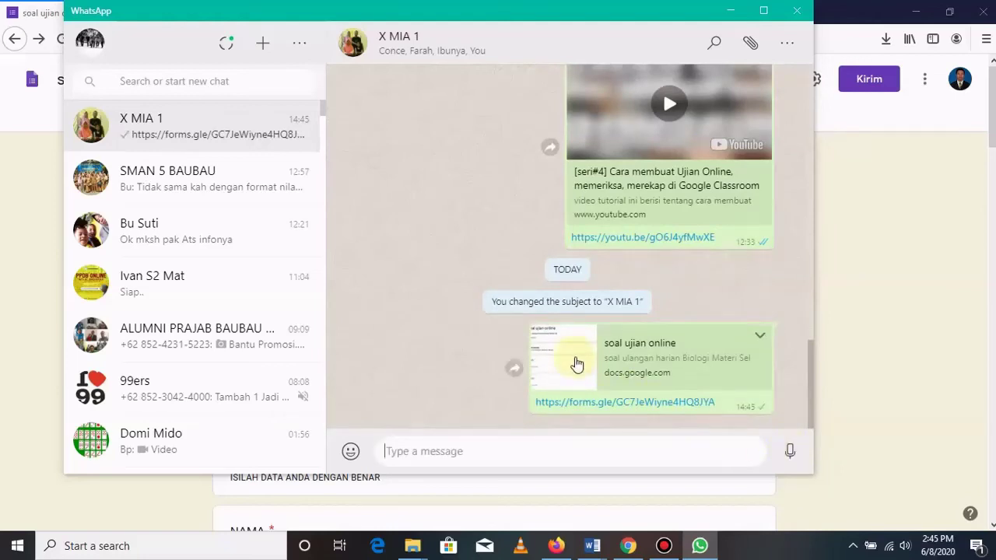
pyautogui.write('SIS')
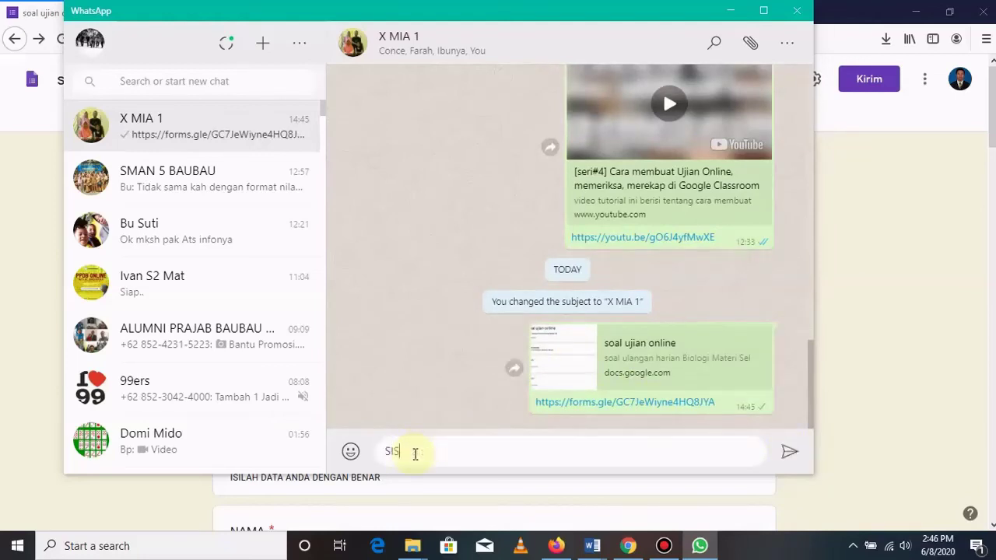
pyautogui.write('WA SEKALIAN SI')
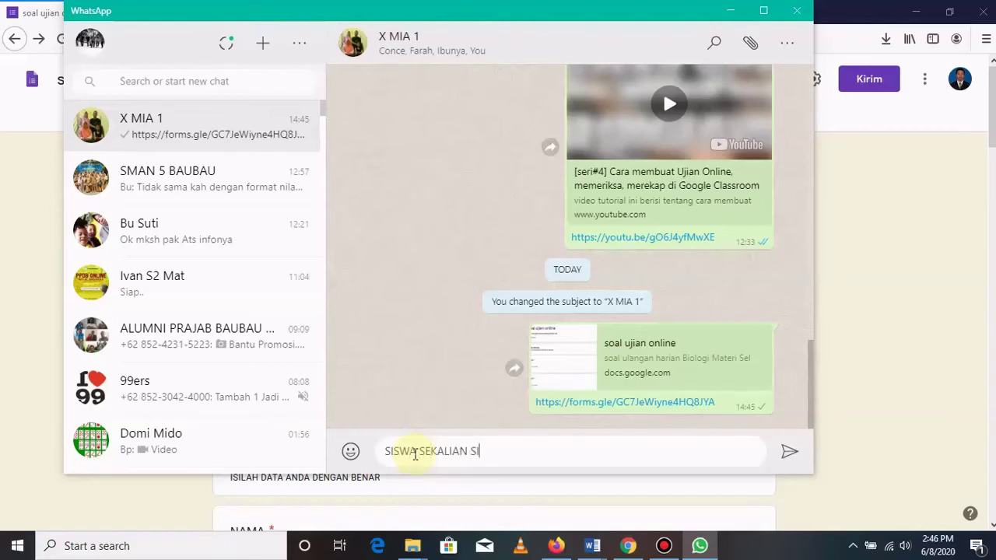
pyautogui.write('LAHKAN KLIK LINK')
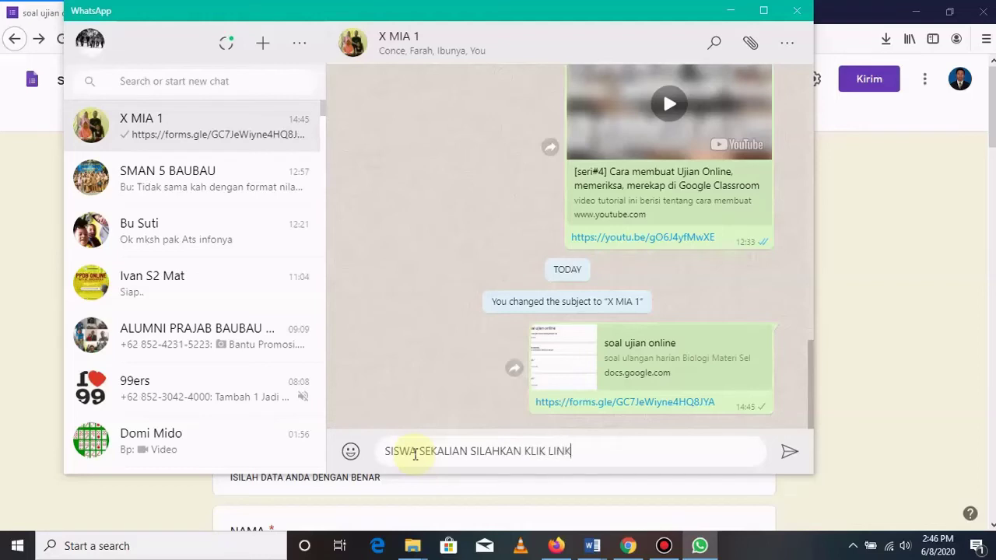
pyautogui.write(' BERIKUT UNTUK MENGIKUTI UJ')
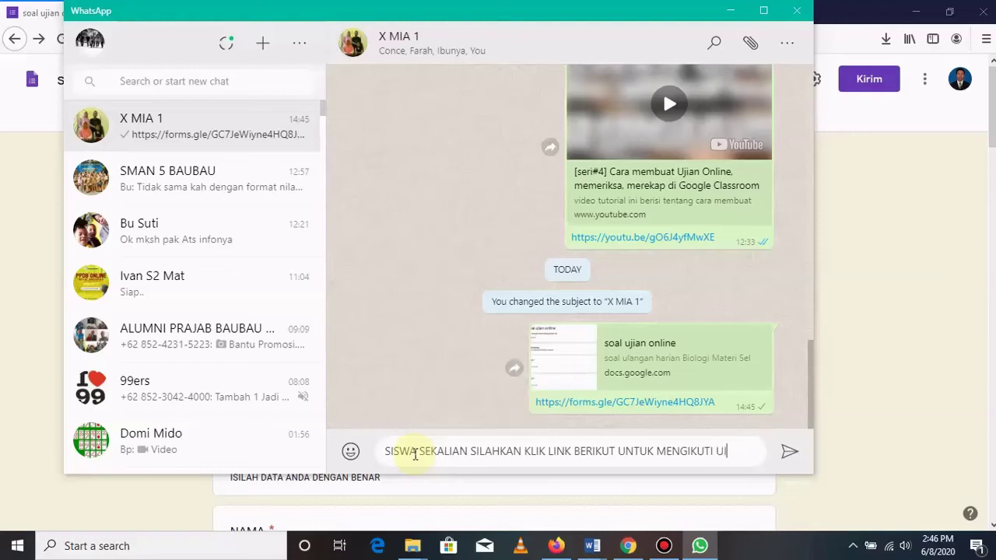
pyautogui.write('IAN ONLINE')
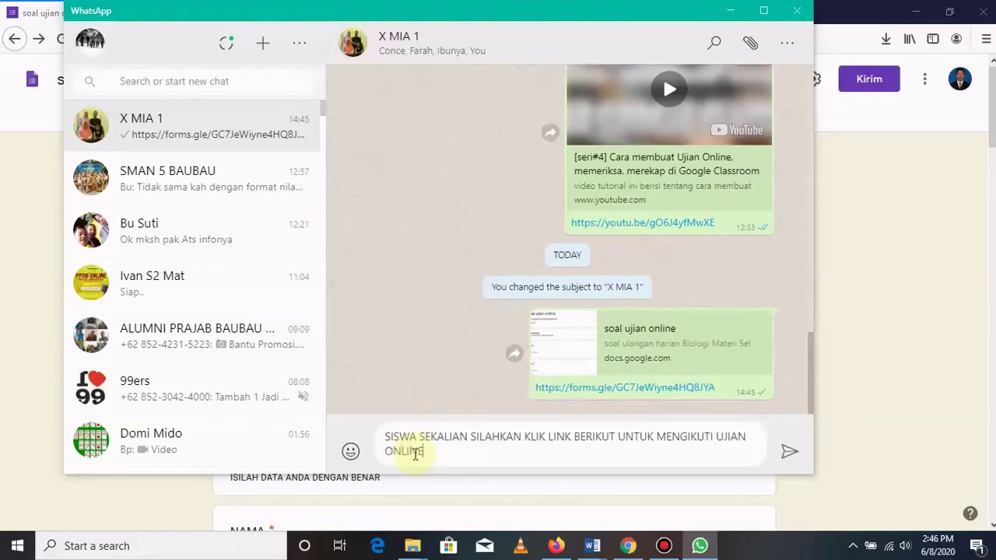
pyautogui.write(' BIOLOGI MATERI SE')
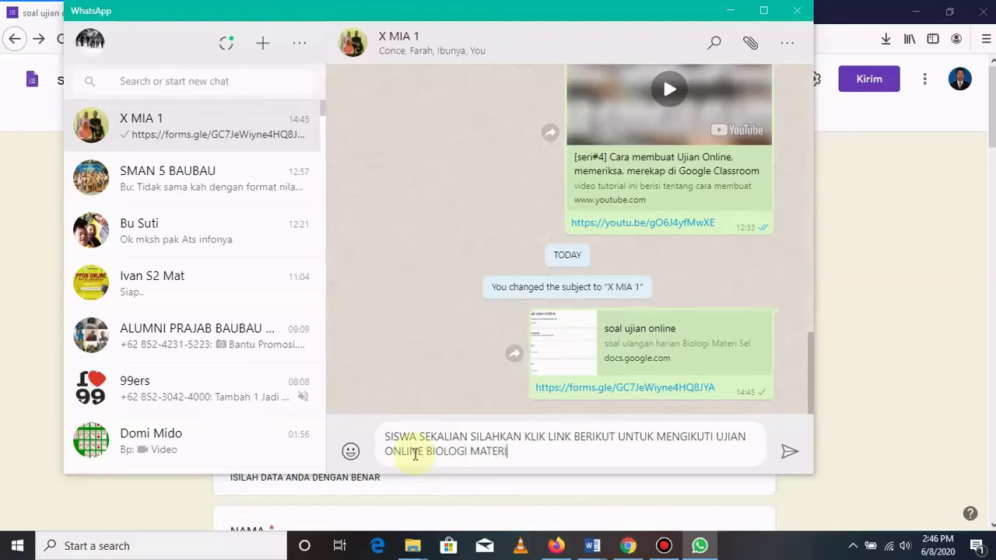
pyautogui.write('L')
pyautogui.click(789, 453)
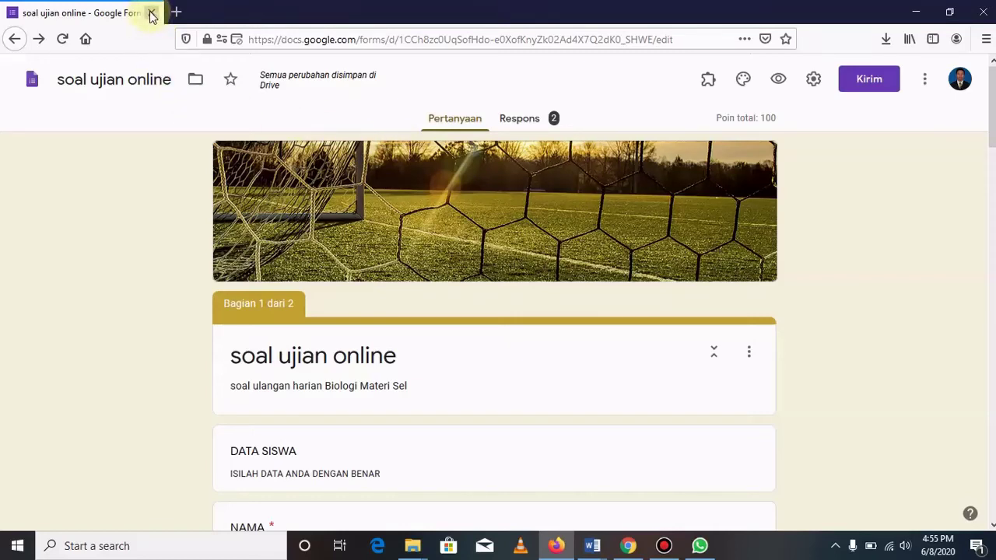
# Close the browser window and the bandicam recordings folder window.
pyautogui.click(152, 13)
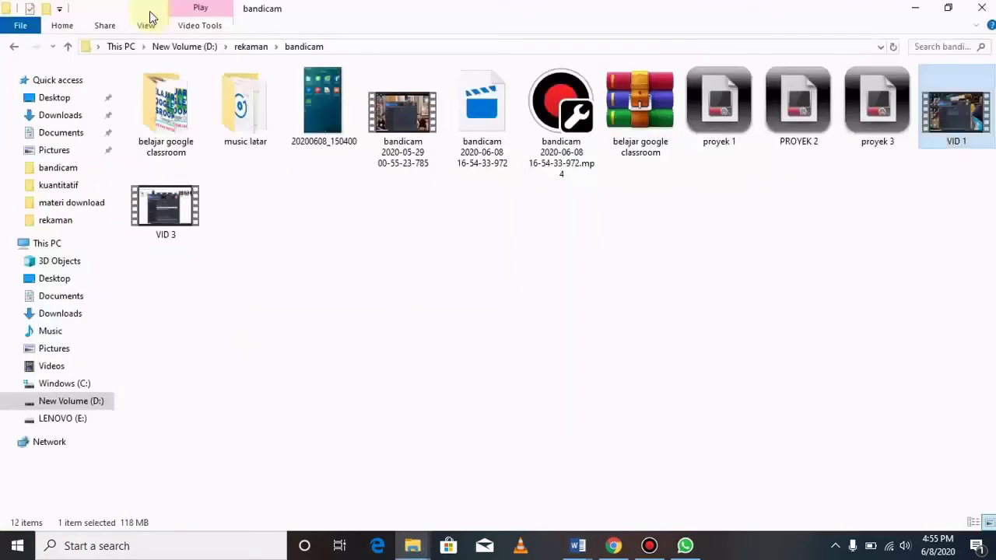
pyautogui.click(982, 8)
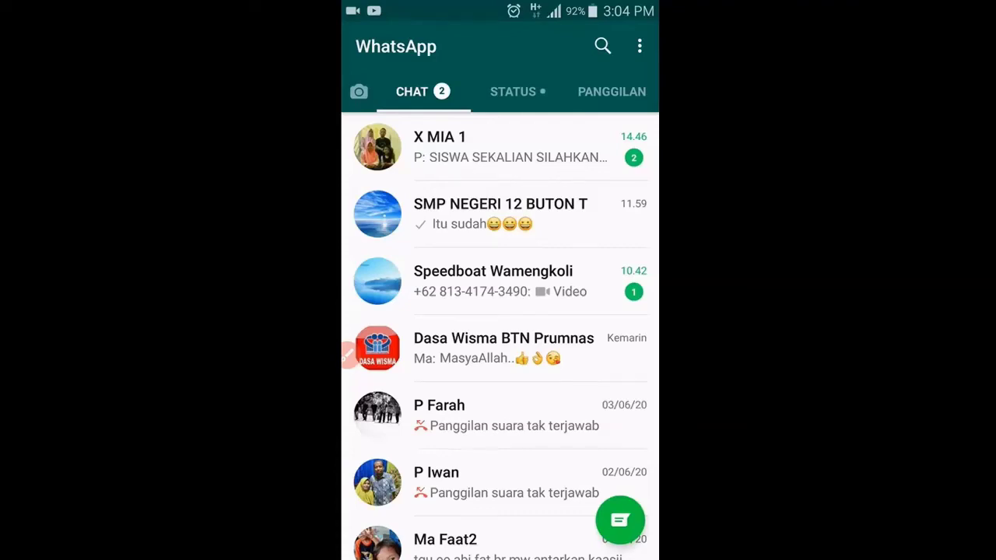
# On the phone, open the X MIA 1 group chat and follow the shared forms.gle quiz link.
pyautogui.click(348, 356)
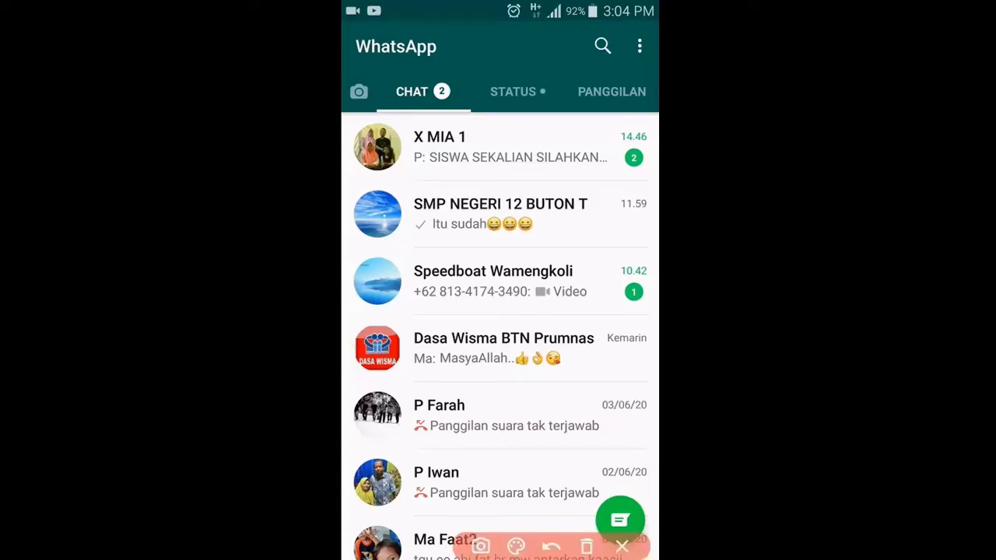
pyautogui.moveTo(568, 147)
pyautogui.mouseDown()
pyautogui.moveTo(592, 165)
pyautogui.moveTo(657, 98)
pyautogui.mouseUp()
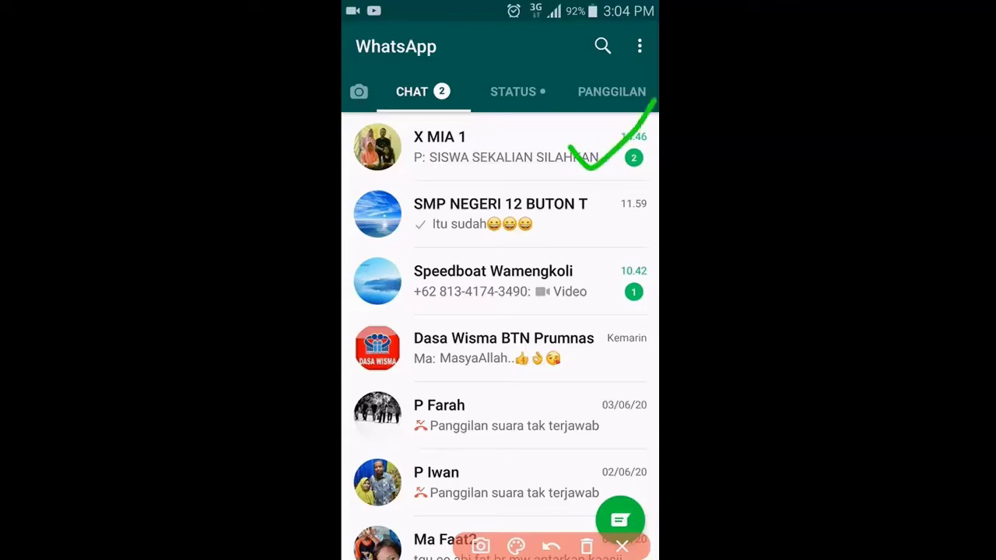
pyautogui.click(622, 546)
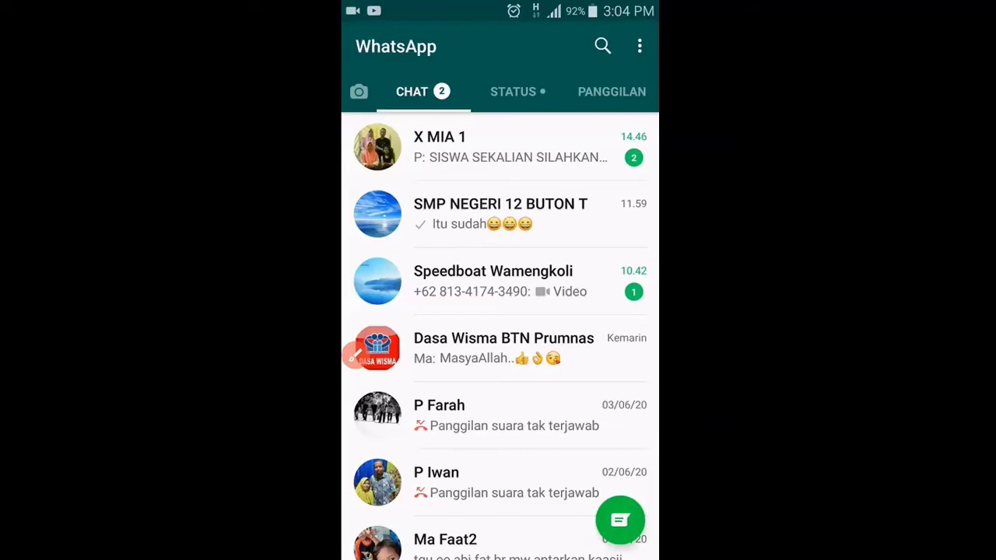
pyautogui.click(498, 146)
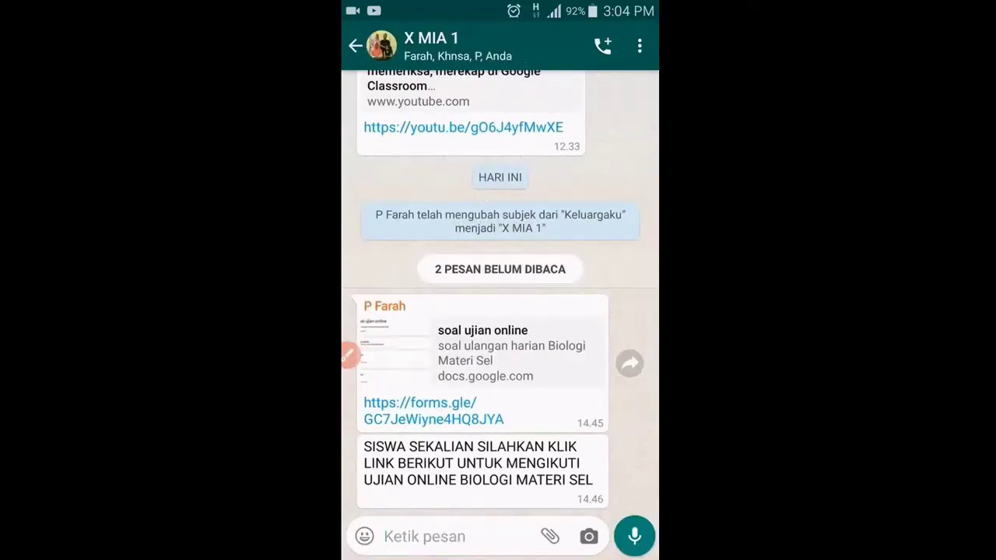
pyautogui.click(349, 355)
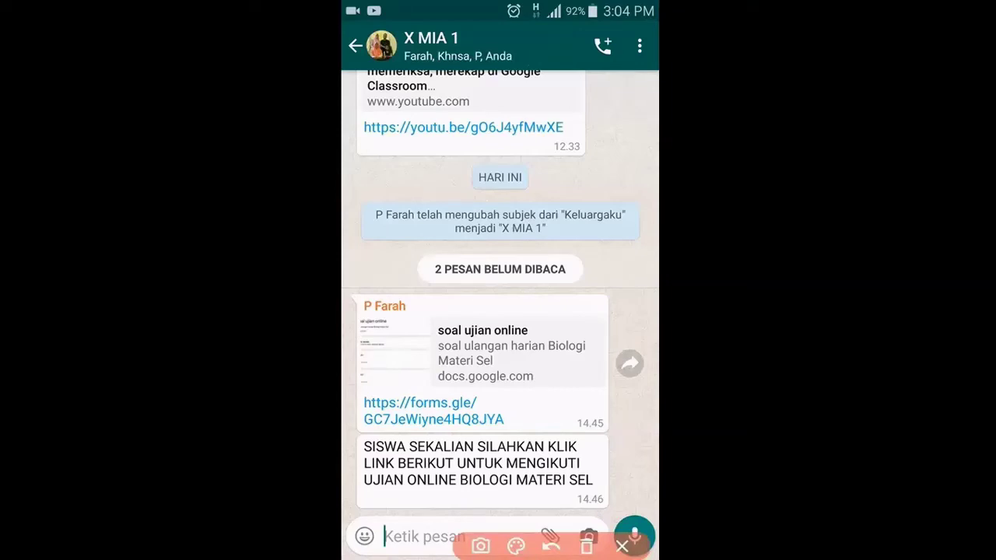
pyautogui.moveTo(514, 389)
pyautogui.mouseDown()
pyautogui.moveTo(548, 391)
pyautogui.moveTo(639, 287)
pyautogui.mouseUp()
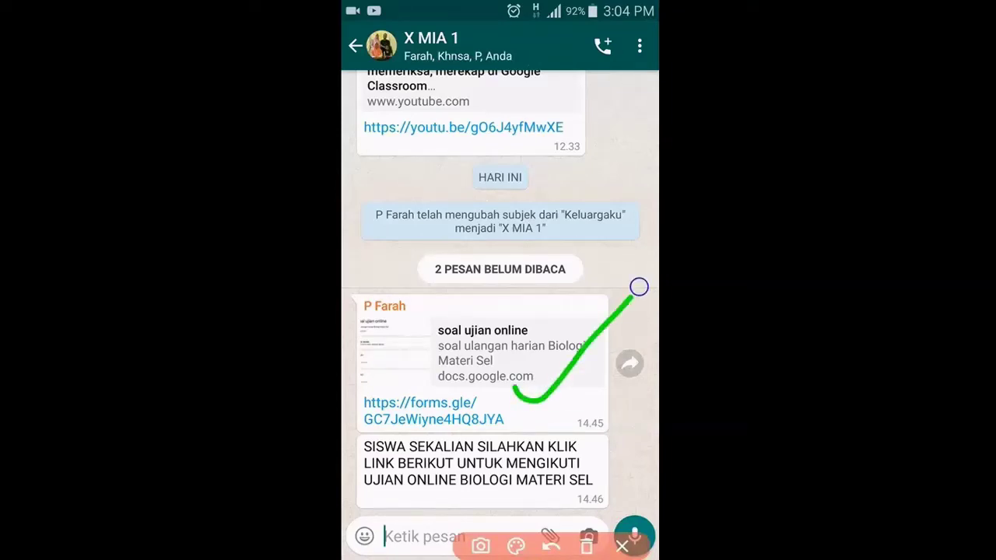
pyautogui.click(622, 546)
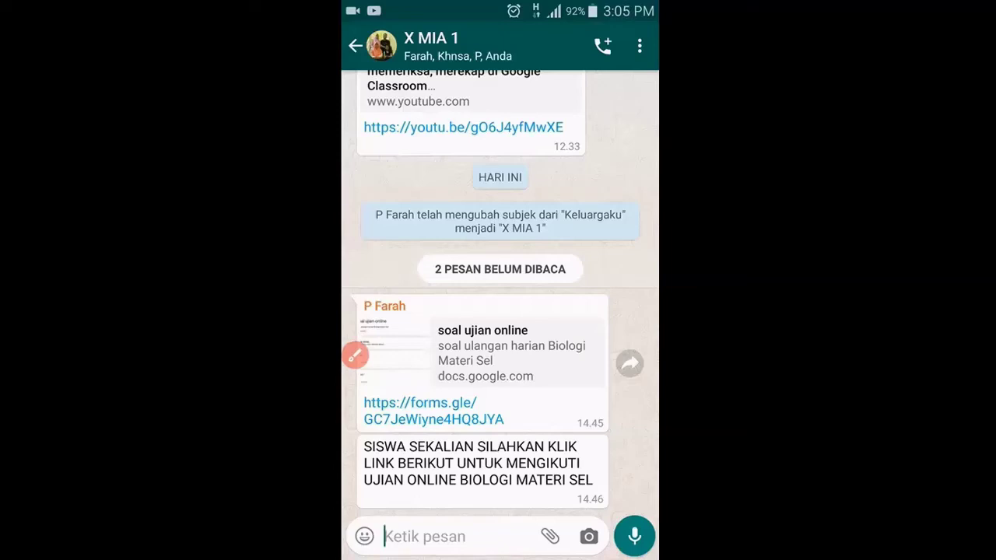
pyautogui.click(420, 403)
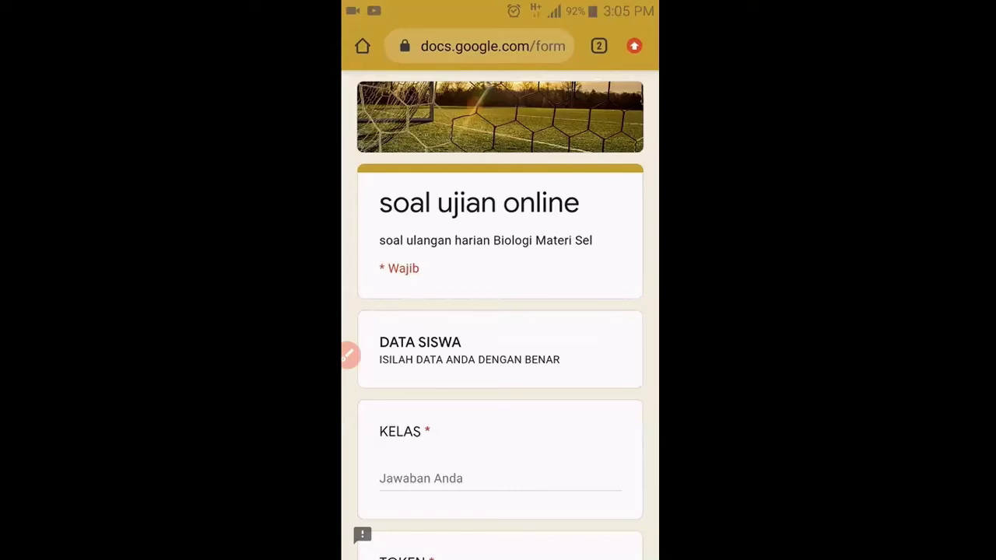
# Enter X MIA 1 as the KELAS and 45 in the next field.
pyautogui.click(421, 478)
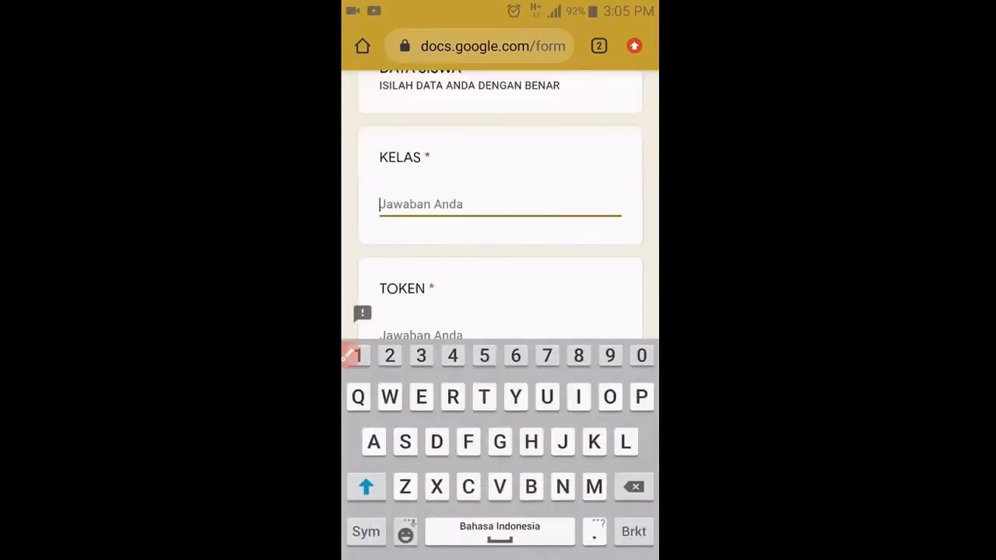
pyautogui.write('X MIA 1')
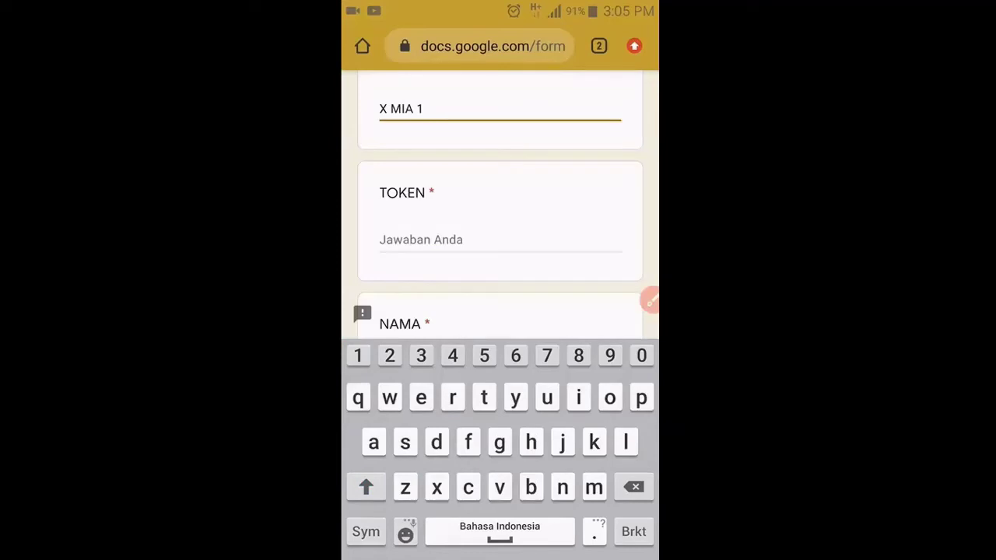
pyautogui.click(650, 299)
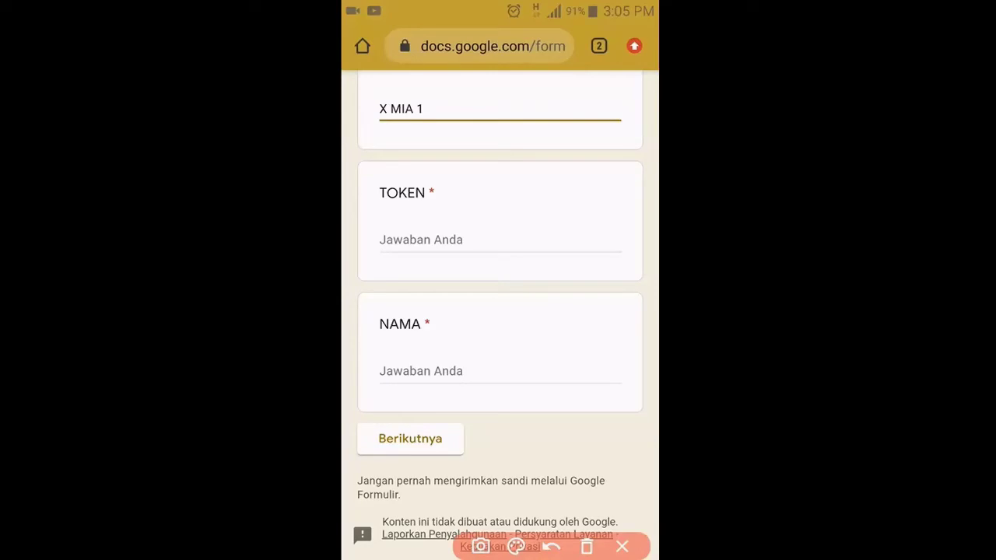
pyautogui.moveTo(487, 221); pyautogui.dragTo(585, 196)
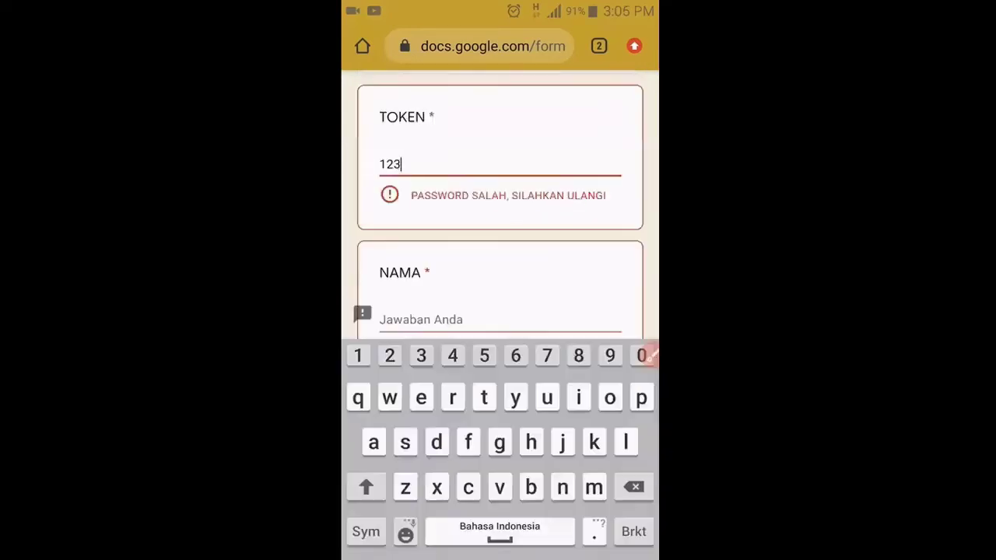
pyautogui.write('45')
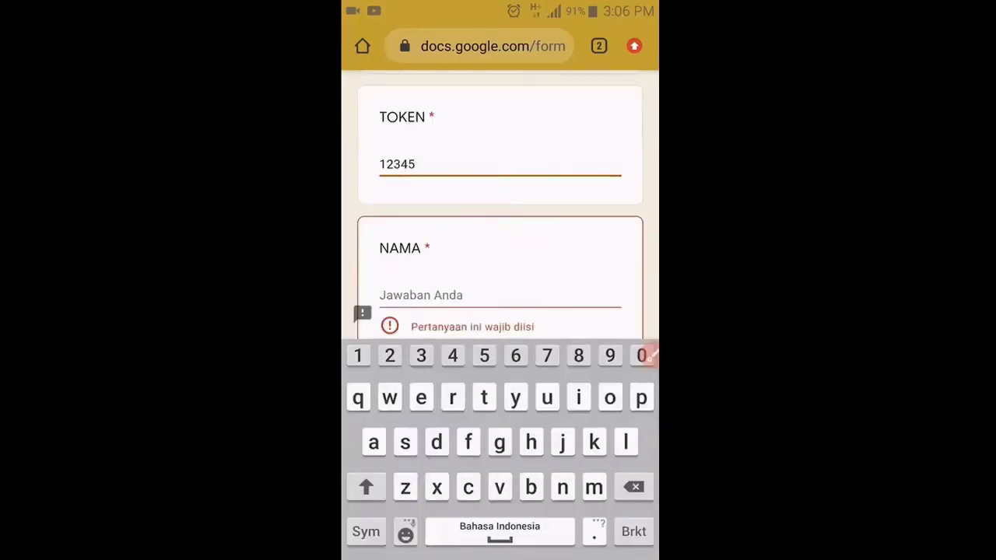
pyautogui.scroll(-1, 500, 205)
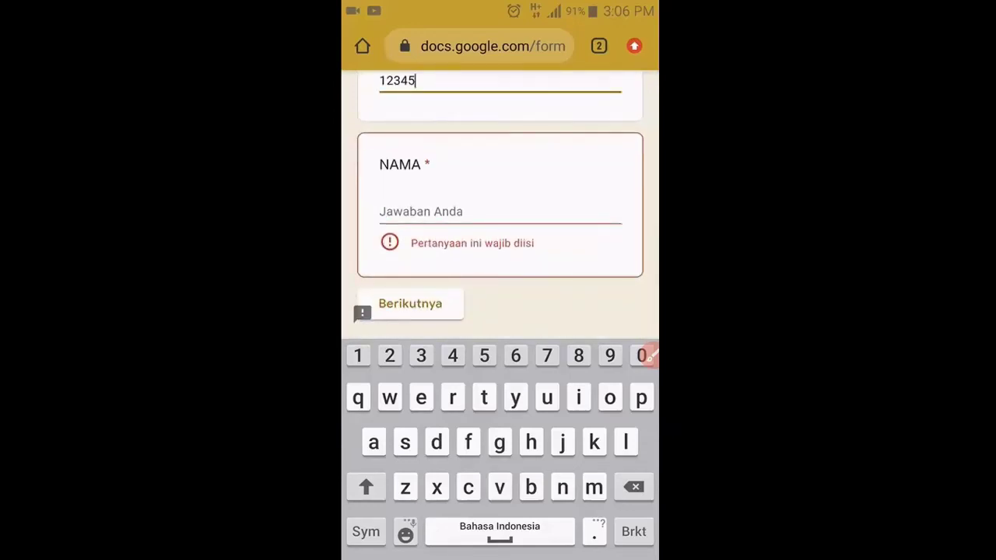
# Type the student's name in capital letters in the NAMA field.
pyautogui.click(445, 212)
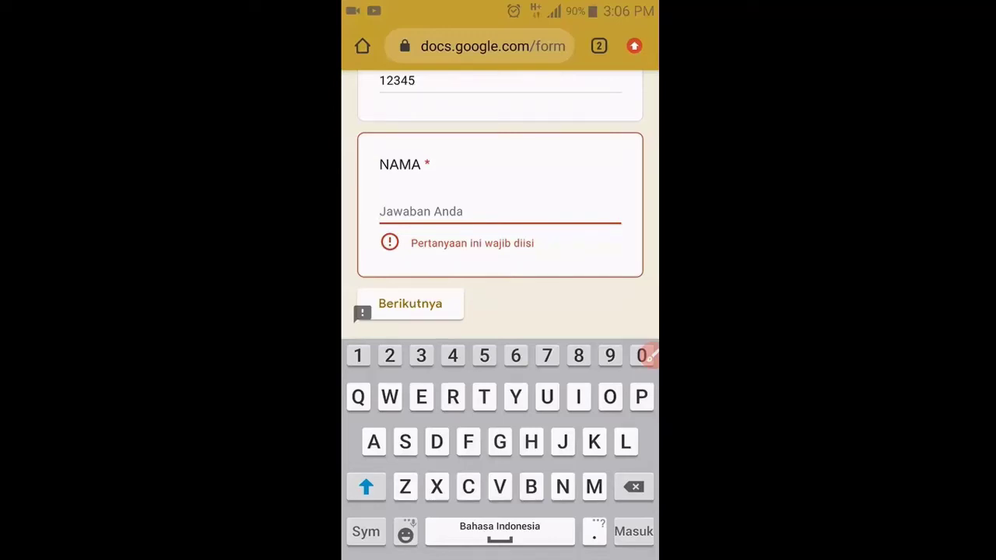
pyautogui.write('Ci')
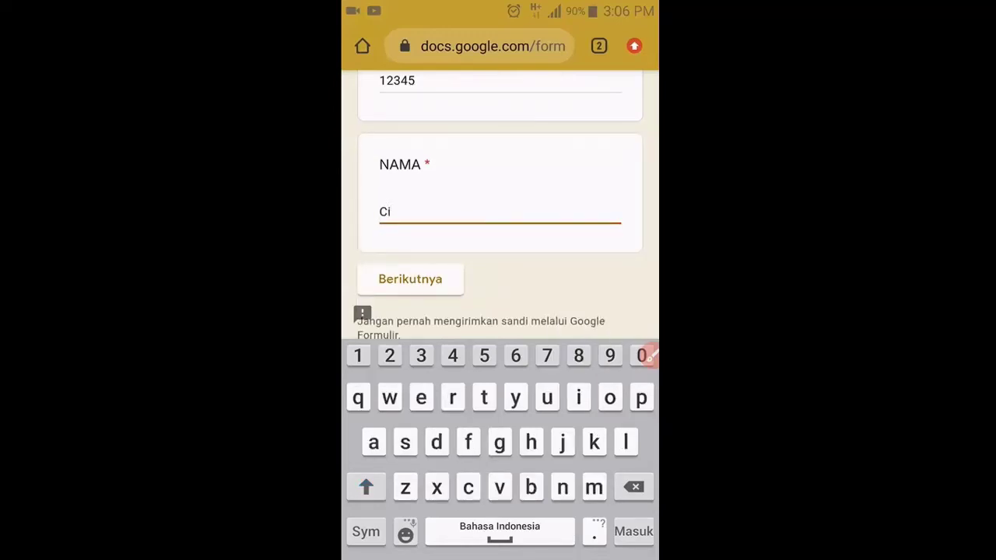
pyautogui.press('BackSpace')
pyautogui.press('BackSpace')
pyautogui.press('shift')
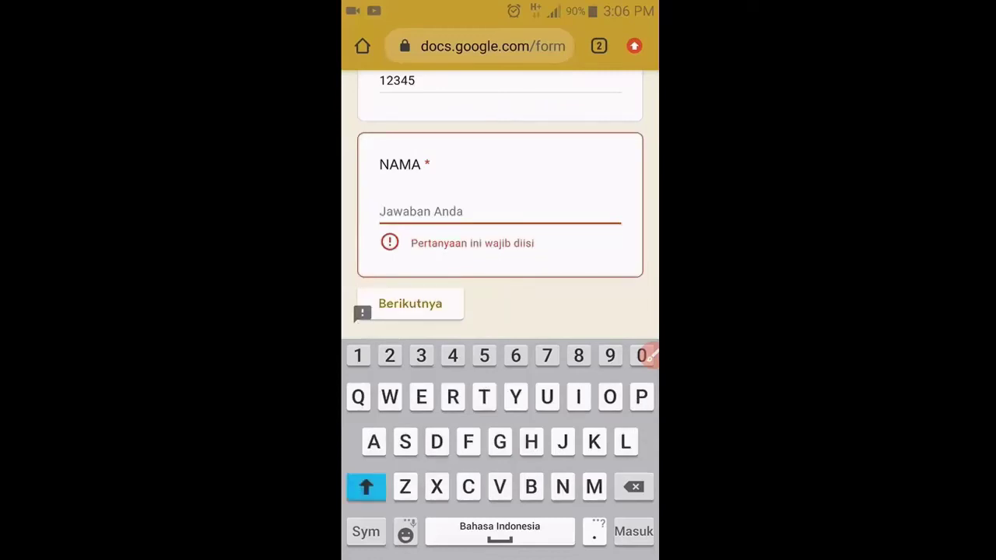
pyautogui.write('C')
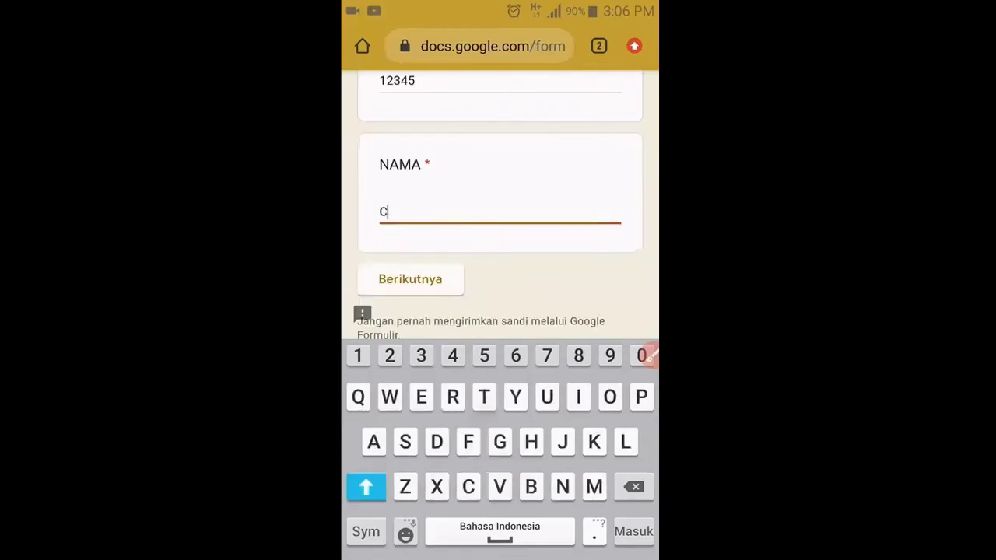
pyautogui.write('ICI')
pyautogui.moveTo(494, 373)
pyautogui.mouseDown()
pyautogui.moveTo(527, 368)
pyautogui.moveTo(599, 318)
pyautogui.mouseUp()
pyautogui.click(622, 546)
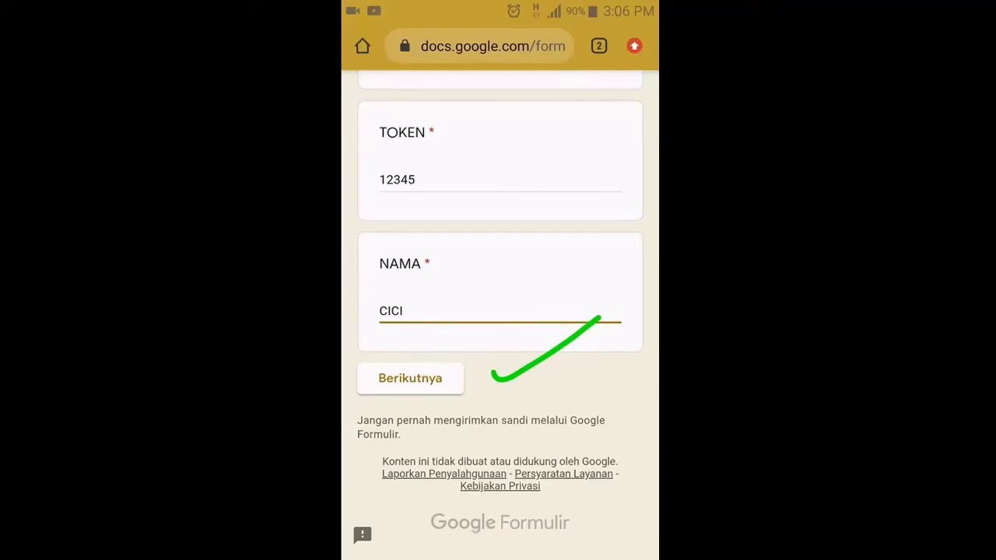
# Go to the exam section and answer Antonie van leeuwenhoek, Dinding sel and Membran inti.
pyautogui.click(410, 378)
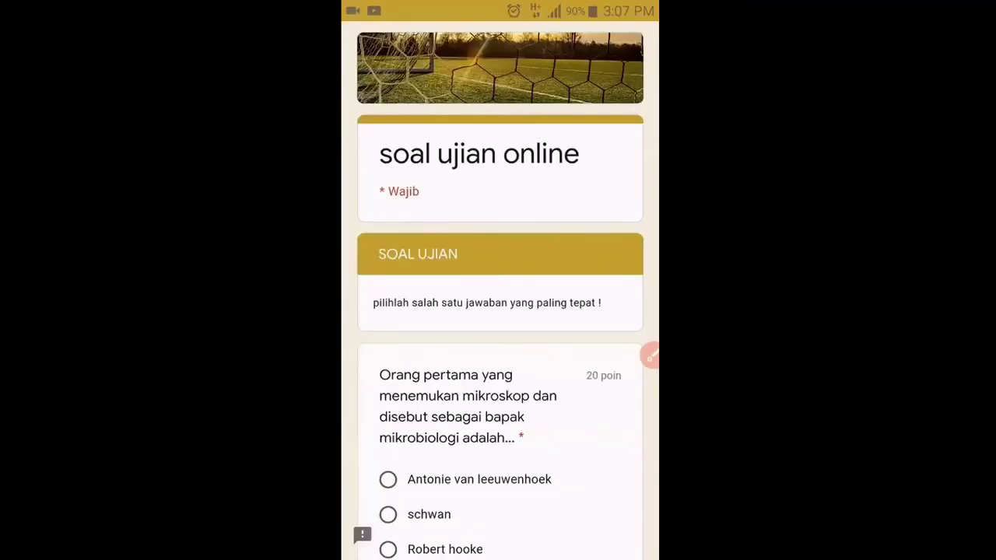
pyautogui.scroll(-3, 501, 311)
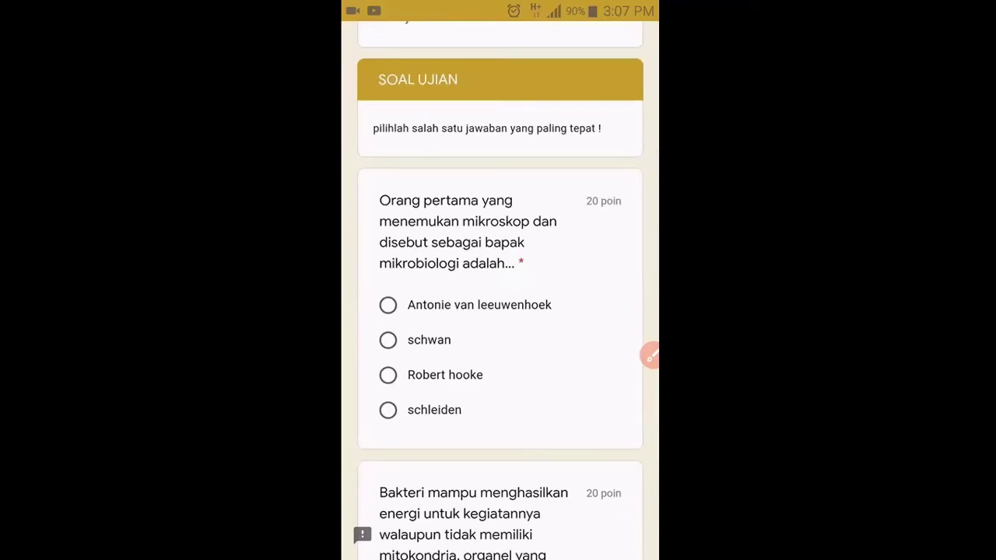
pyautogui.click(388, 304)
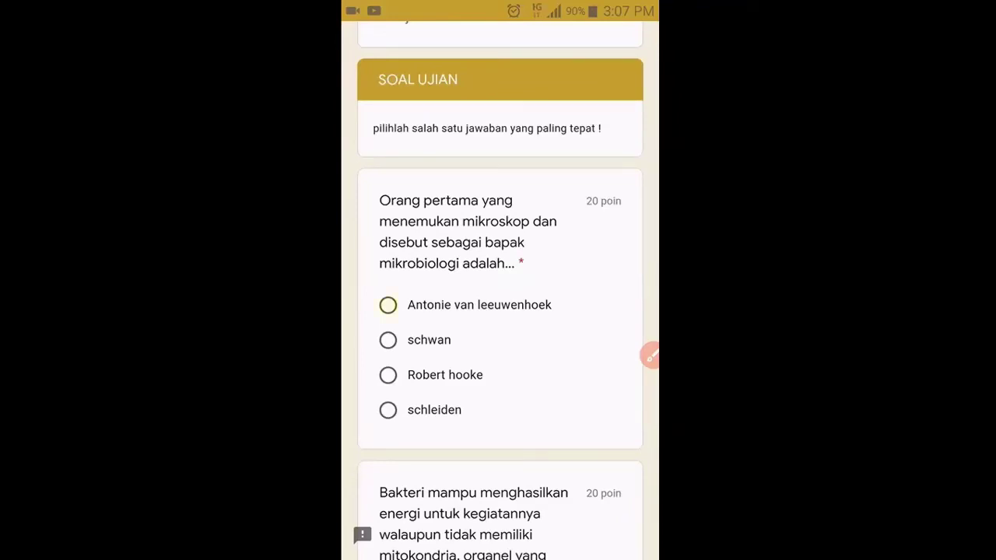
pyautogui.scroll(-3, 500, 311)
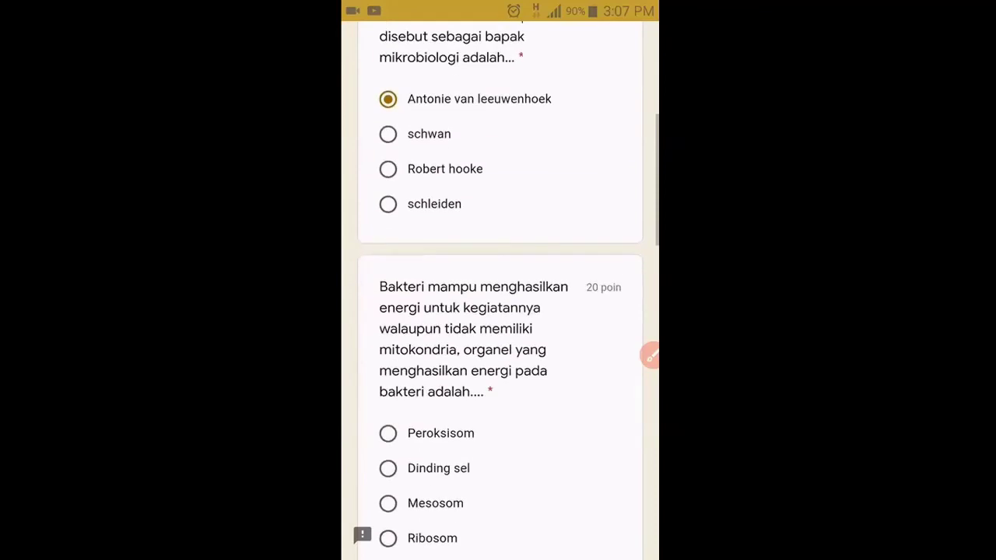
pyautogui.click(389, 470)
pyautogui.scroll(-2, 501, 311)
pyautogui.scroll(-3, 500, 311)
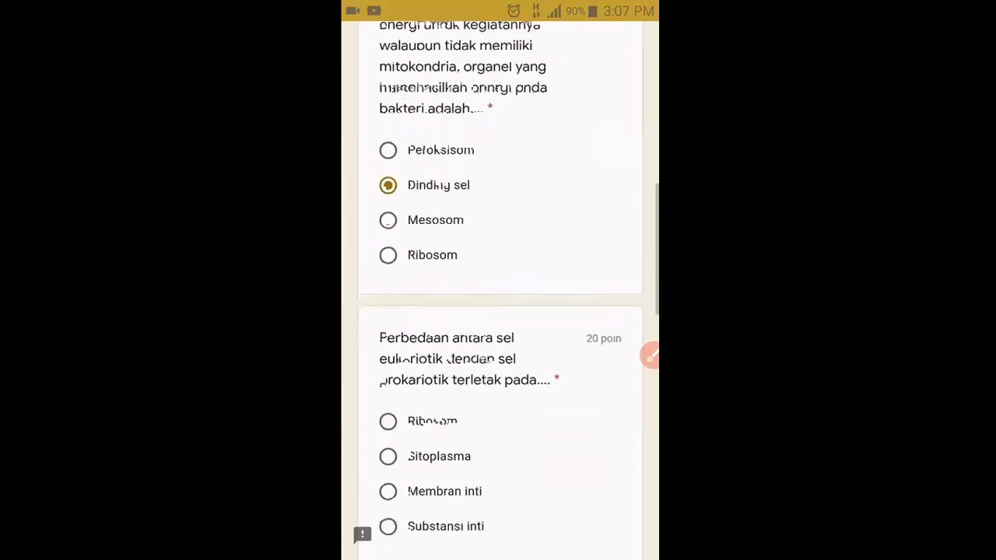
pyautogui.click(388, 452)
# Answer active transport for the Natrium-Kalium pump question and Kompleks golgi for the last.
pyautogui.scroll(-3, 500, 311)
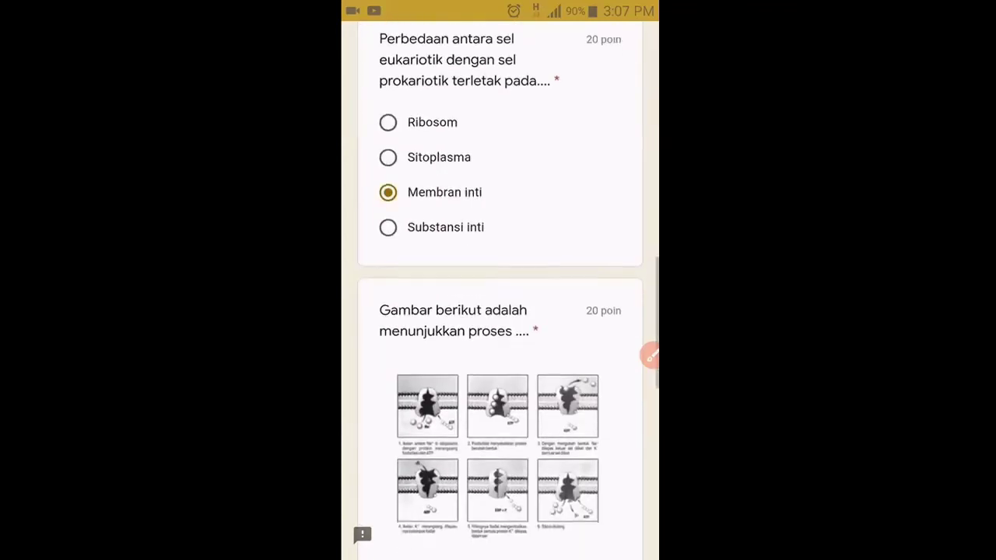
pyautogui.scroll(-3, 500, 311)
pyautogui.click(388, 505)
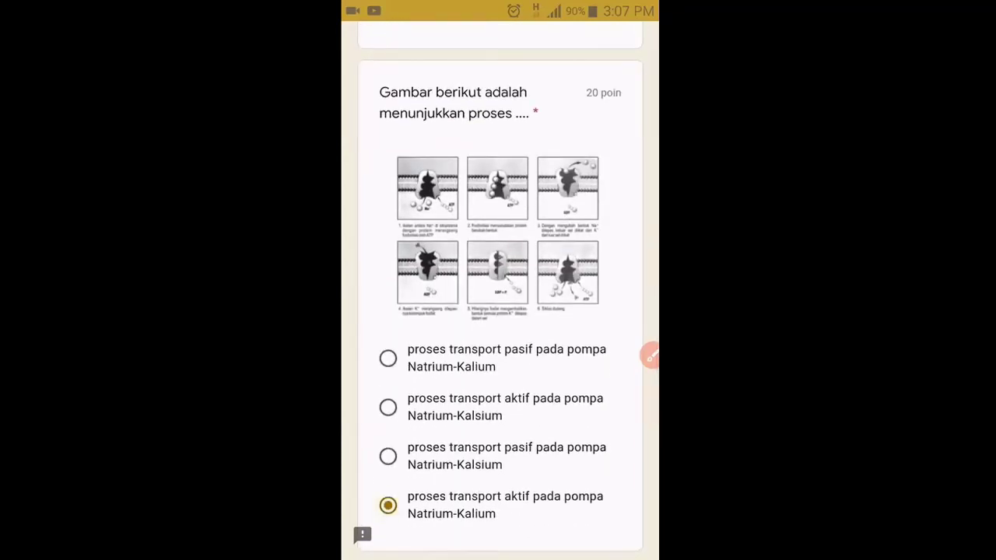
pyautogui.scroll(-4, 500, 312)
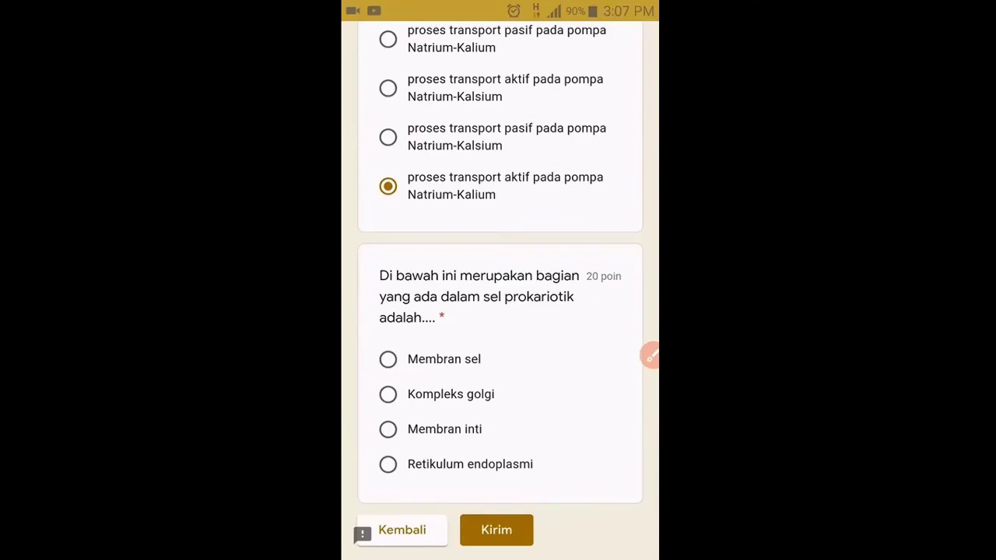
pyautogui.click(387, 394)
pyautogui.scroll(-2, 501, 311)
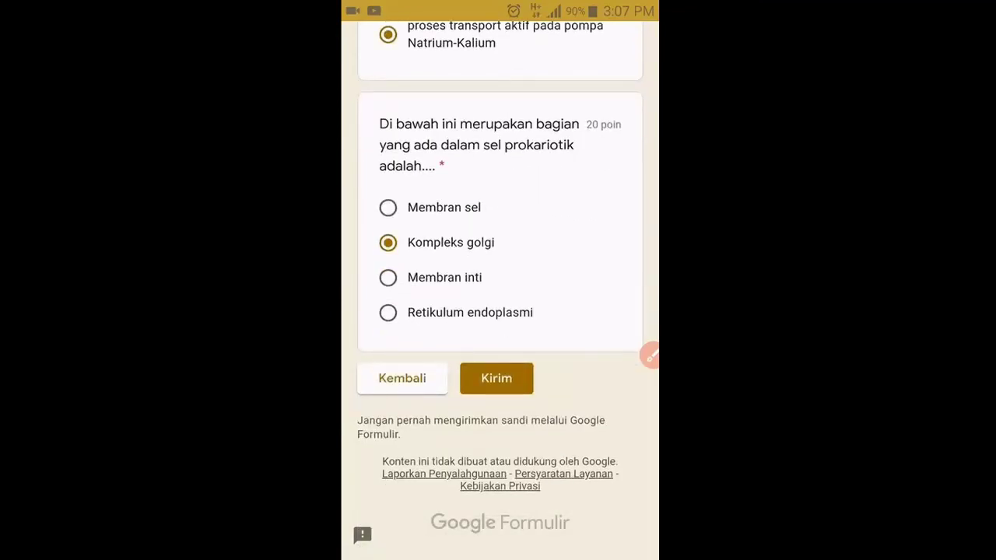
pyautogui.click(649, 356)
pyautogui.moveTo(524, 374)
pyautogui.mouseDown()
pyautogui.moveTo(542, 379)
pyautogui.moveTo(643, 284)
pyautogui.mouseUp()
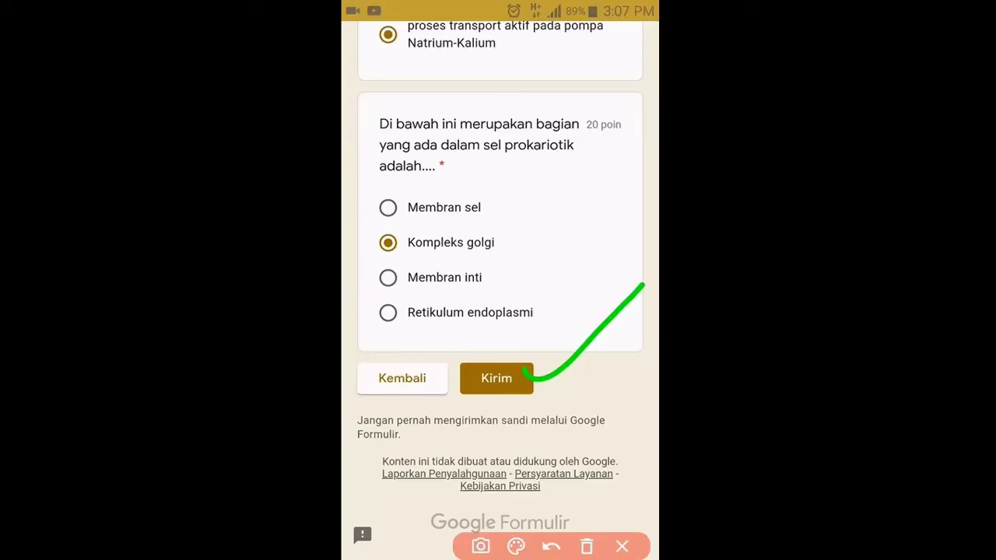
pyautogui.click(622, 547)
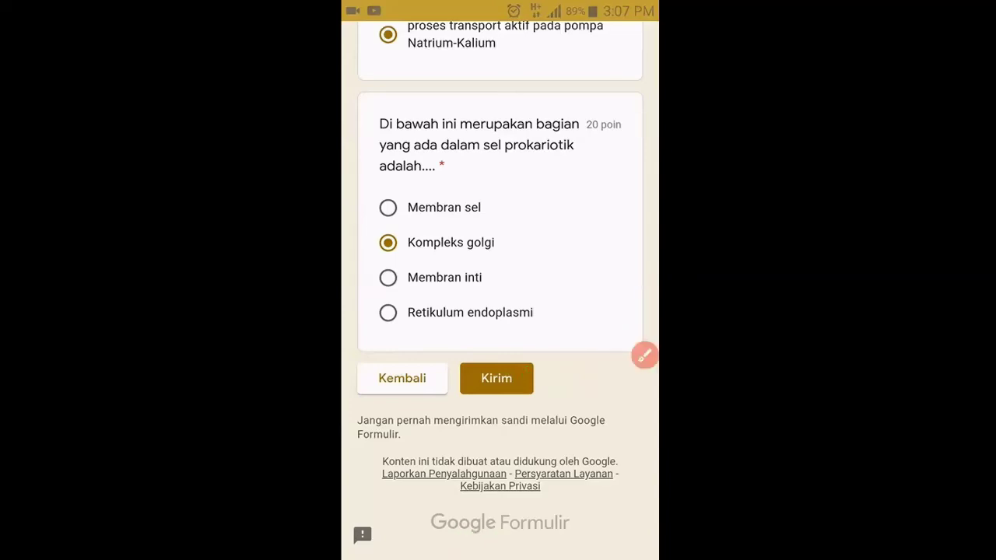
# Submit the quiz with Kirim and view the score page showing 0/100 points.
pyautogui.click(496, 378)
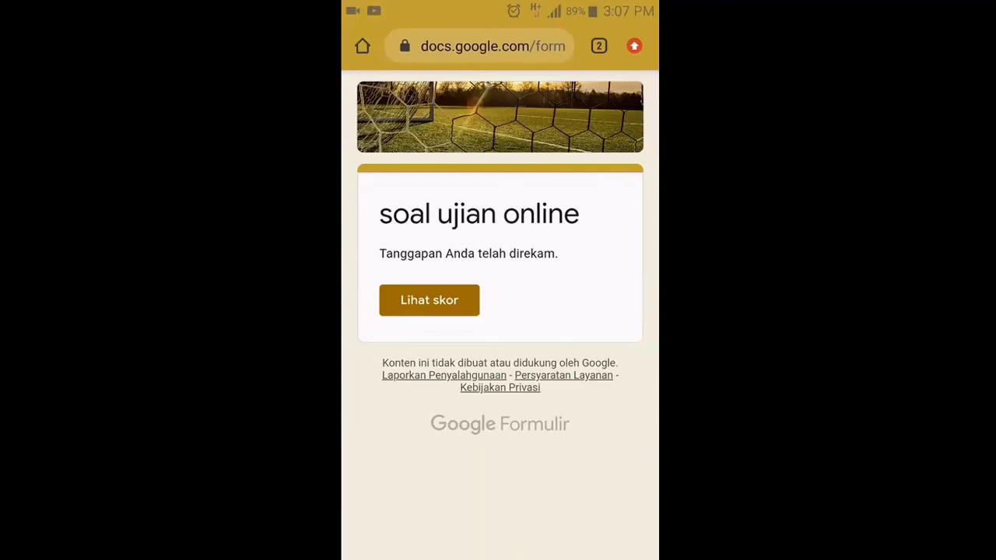
pyautogui.moveTo(574, 234)
pyautogui.mouseDown()
pyautogui.moveTo(578, 260)
pyautogui.moveTo(654, 198)
pyautogui.mouseUp()
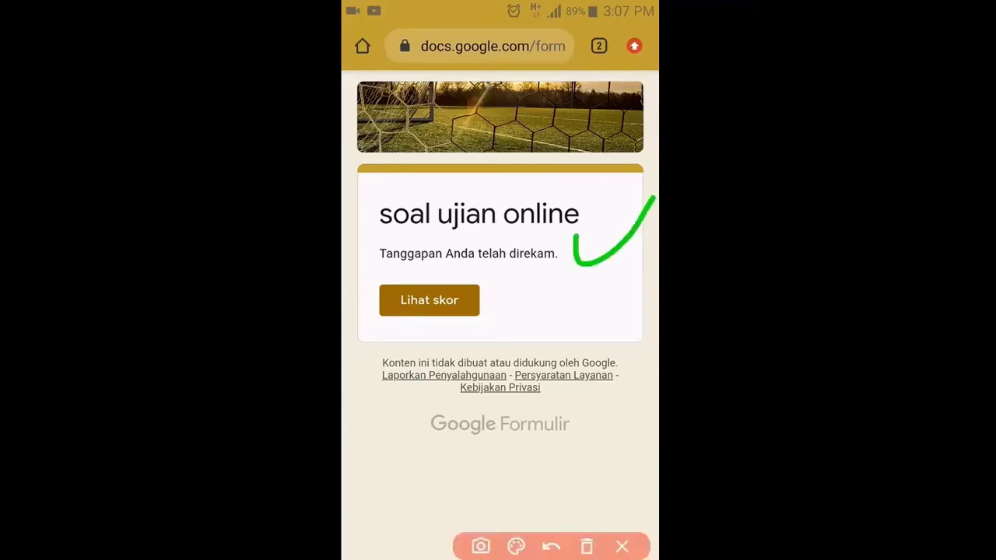
pyautogui.moveTo(485, 272)
pyautogui.mouseDown()
pyautogui.moveTo(378, 314)
pyautogui.moveTo(519, 318)
pyautogui.moveTo(471, 274)
pyautogui.mouseUp()
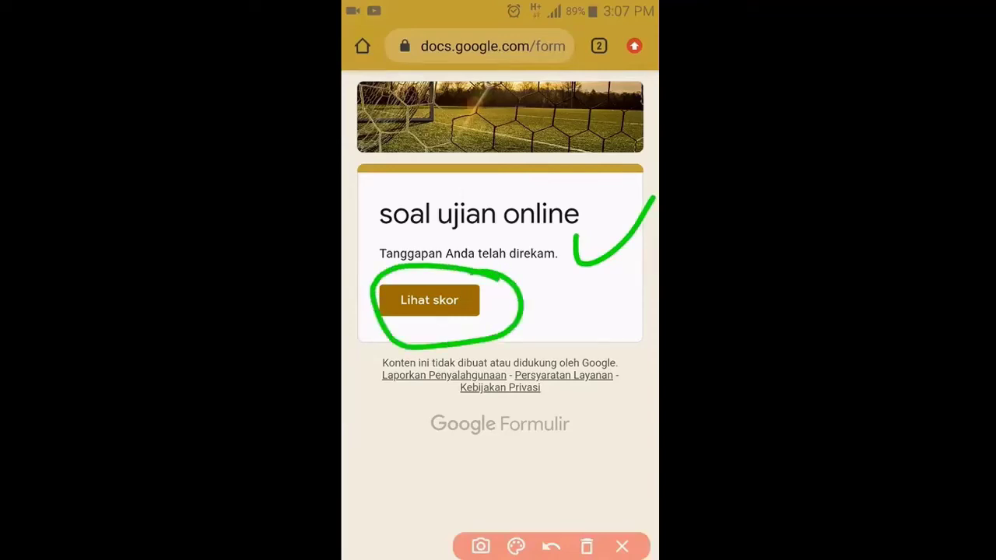
pyautogui.click(621, 546)
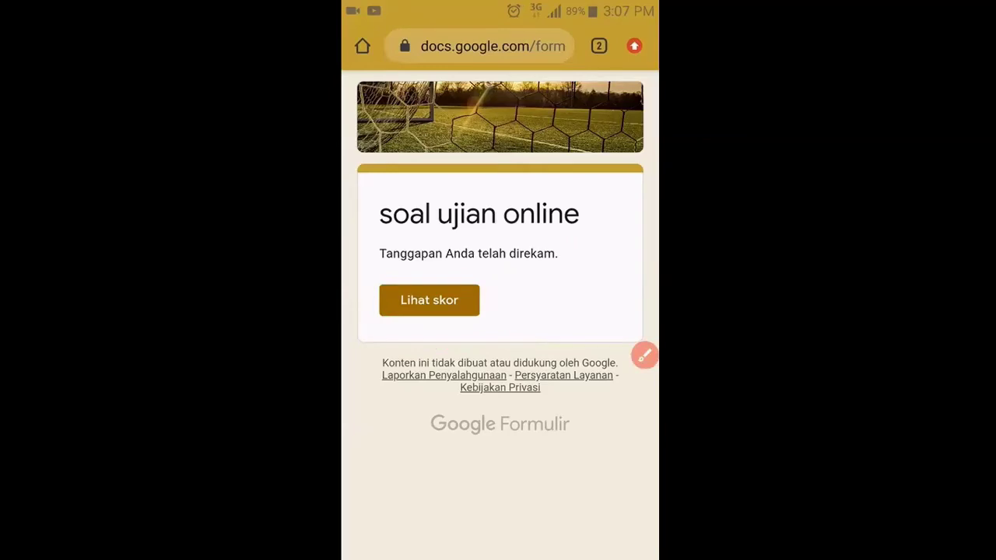
pyautogui.click(429, 300)
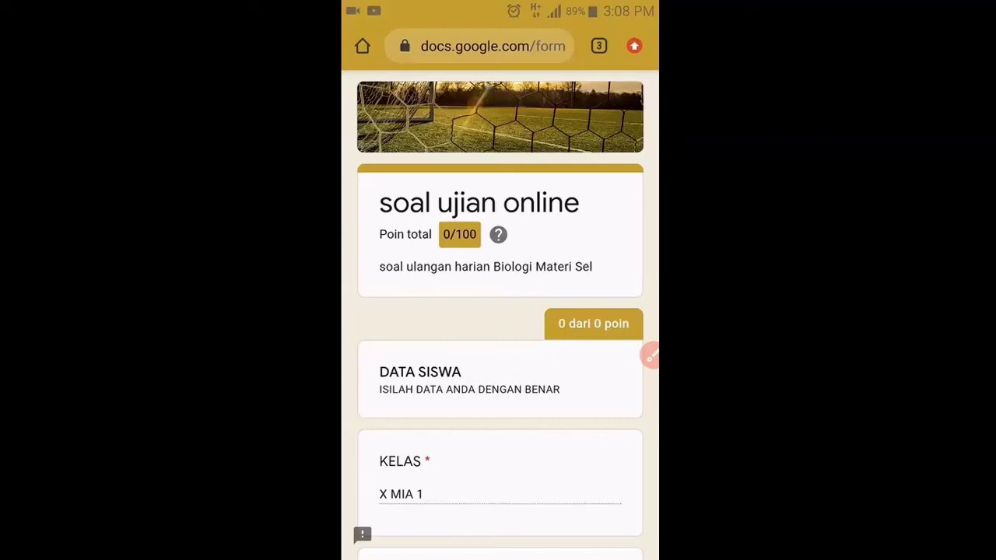
pyautogui.scroll(-5, 501, 311)
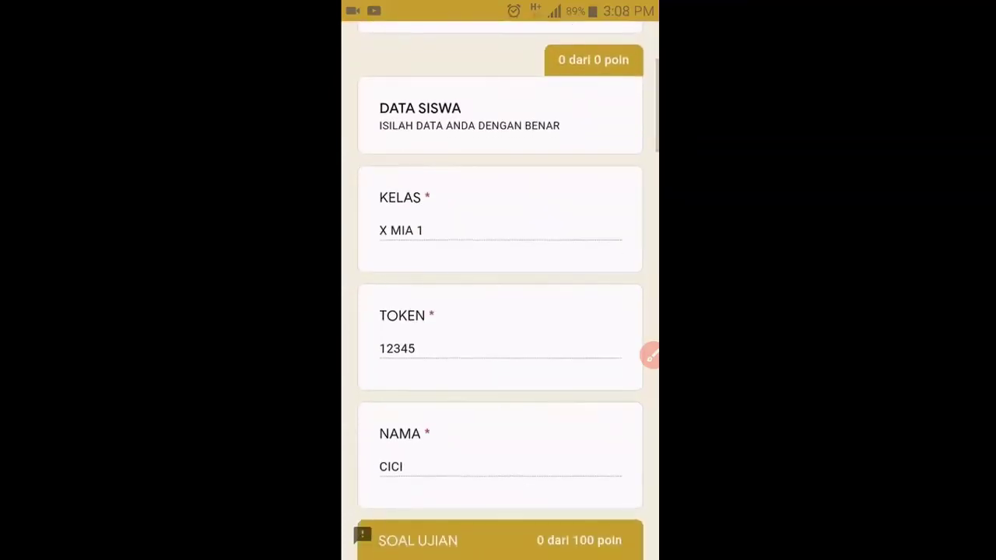
pyautogui.scroll(-3, 501, 312)
pyautogui.scroll(-2, 501, 311)
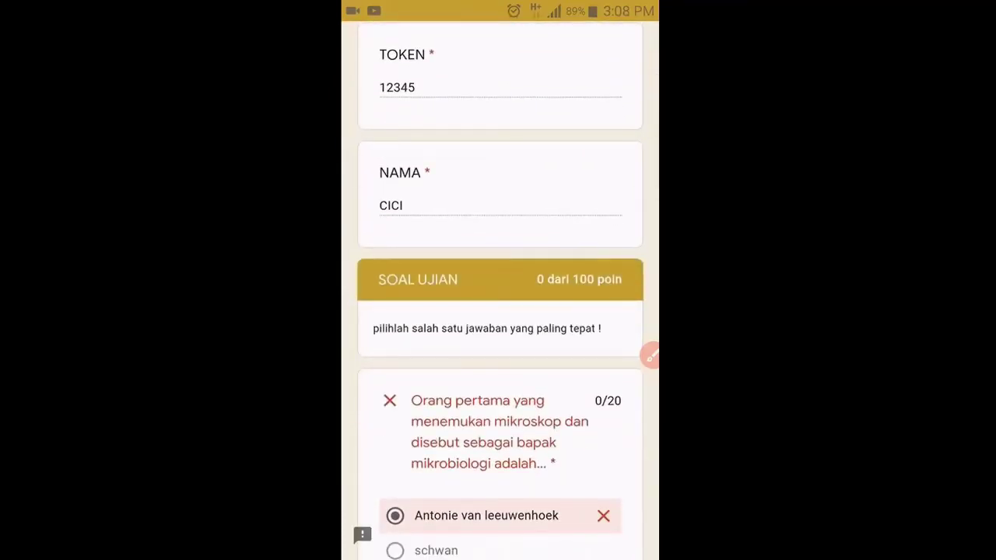
pyautogui.scroll(-3, 500, 311)
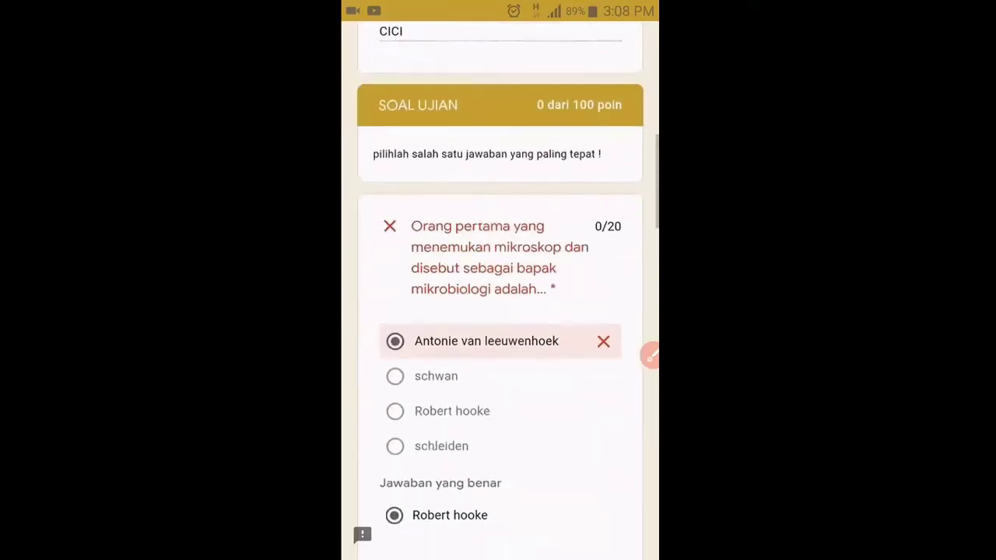
pyautogui.scroll(-6, 500, 311)
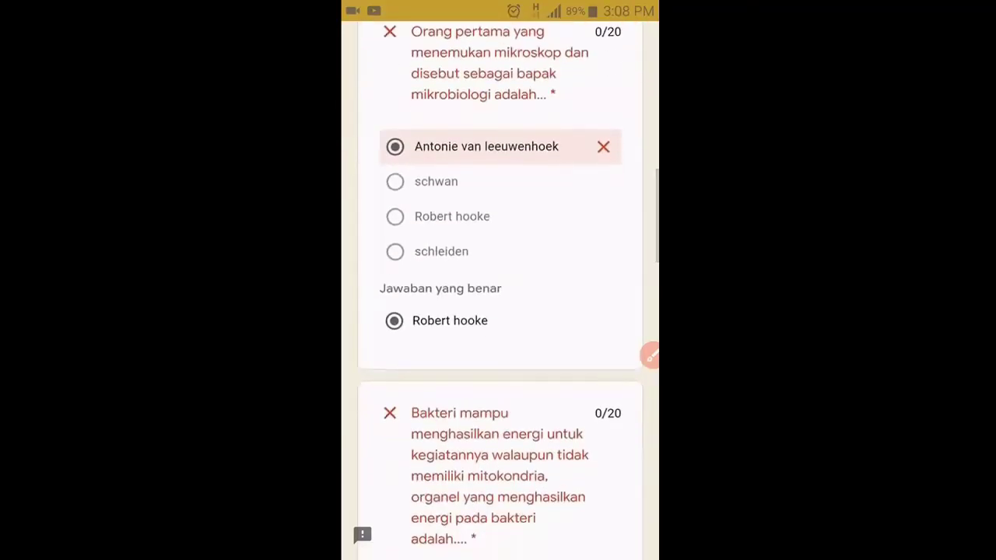
pyautogui.scroll(-5, 501, 311)
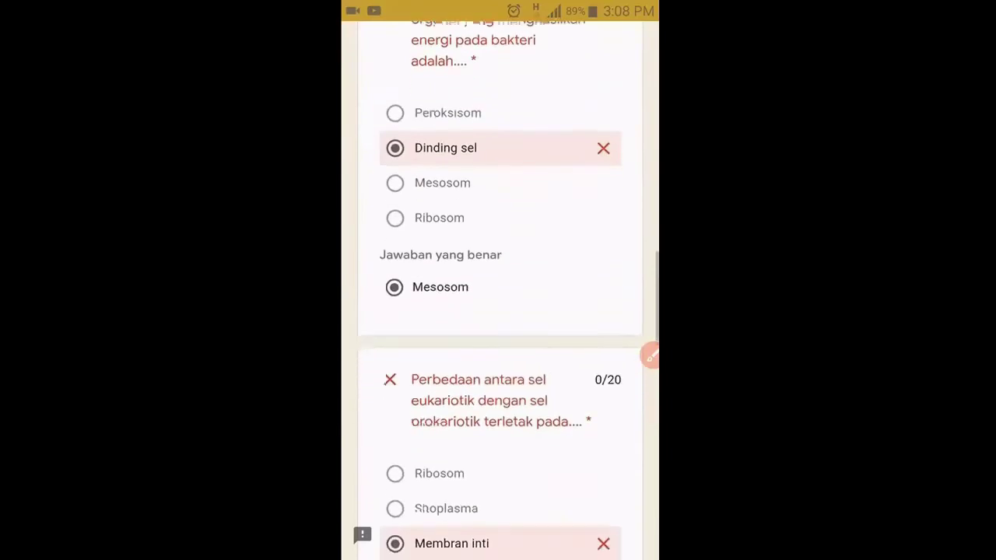
pyautogui.scroll(-3, 501, 311)
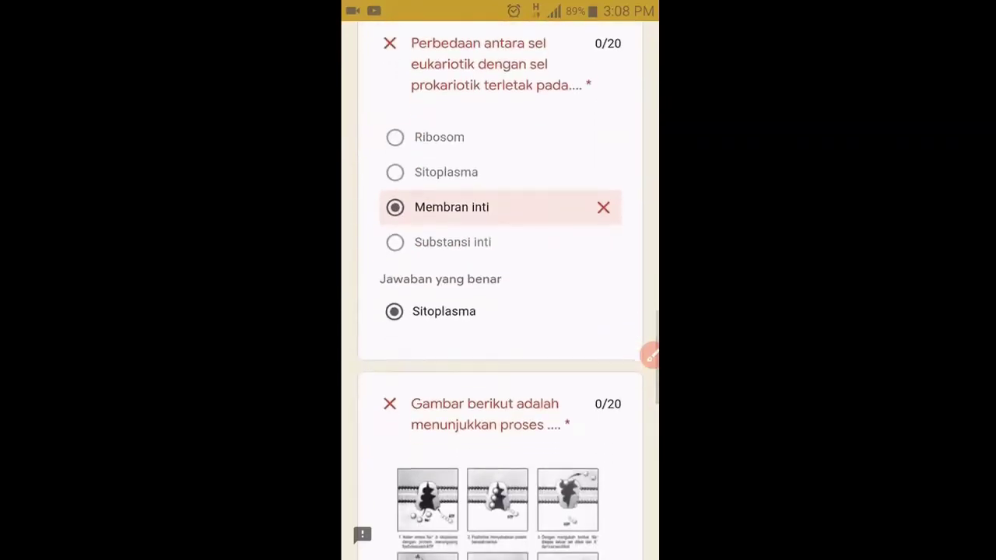
pyautogui.scroll(-5, 500, 311)
pyautogui.scroll(-6, 500, 311)
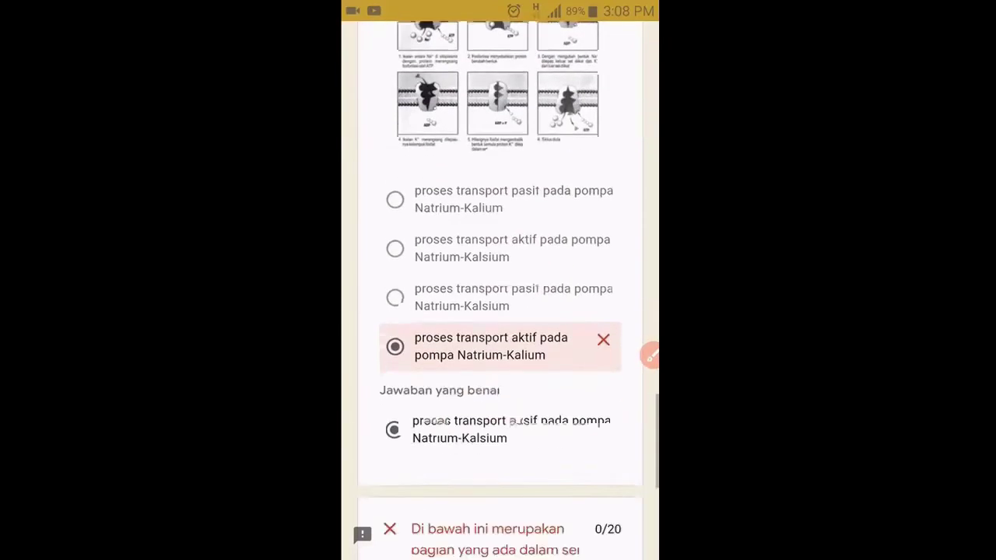
pyautogui.scroll(-2, 501, 311)
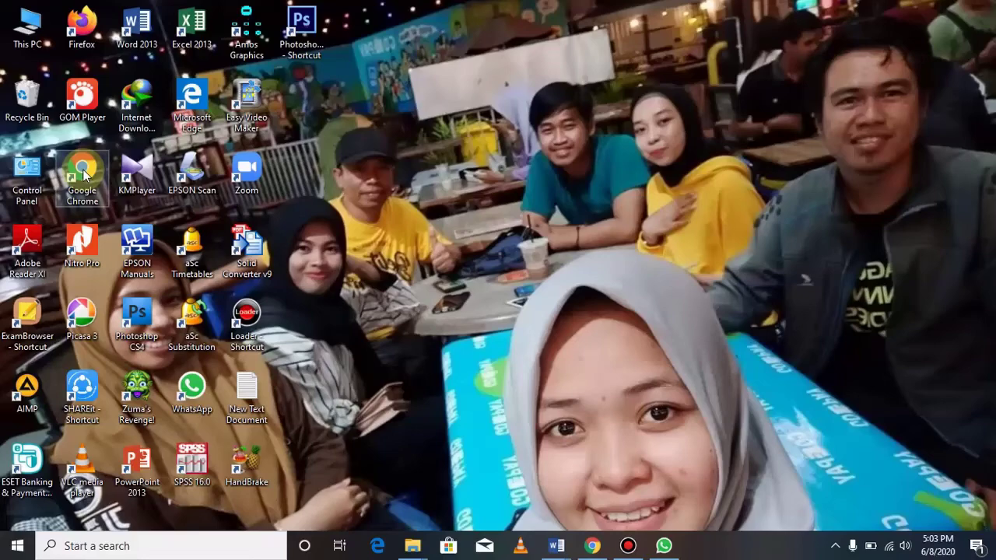
# Launch Chrome and go to Google Drive through the Google apps grid.
pyautogui.click(595, 544)
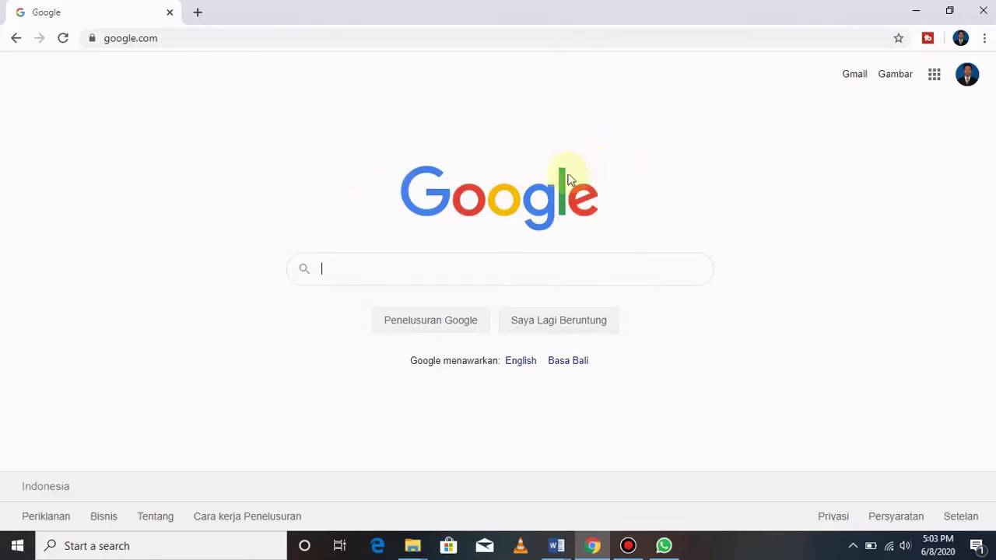
pyautogui.click(935, 77)
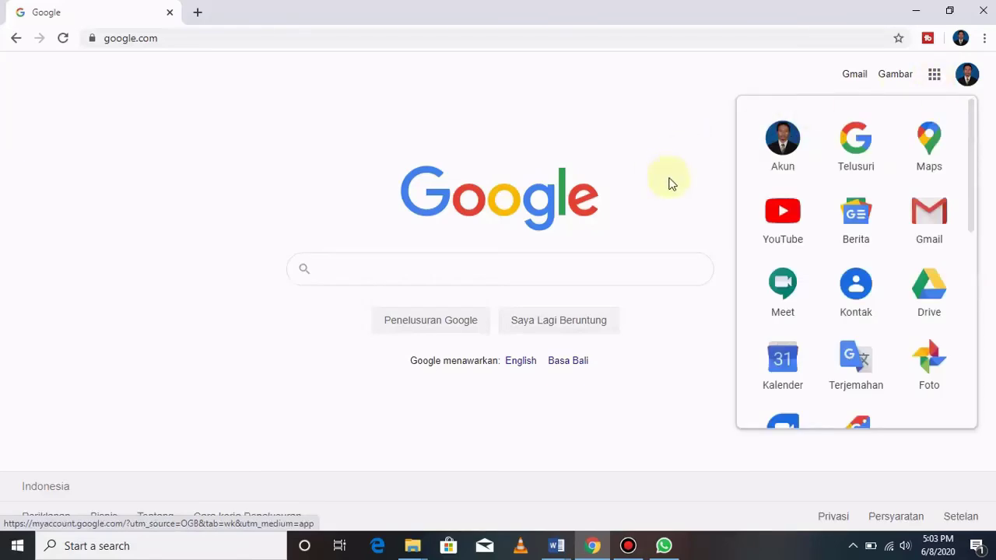
pyautogui.scroll(-6, 868, 315)
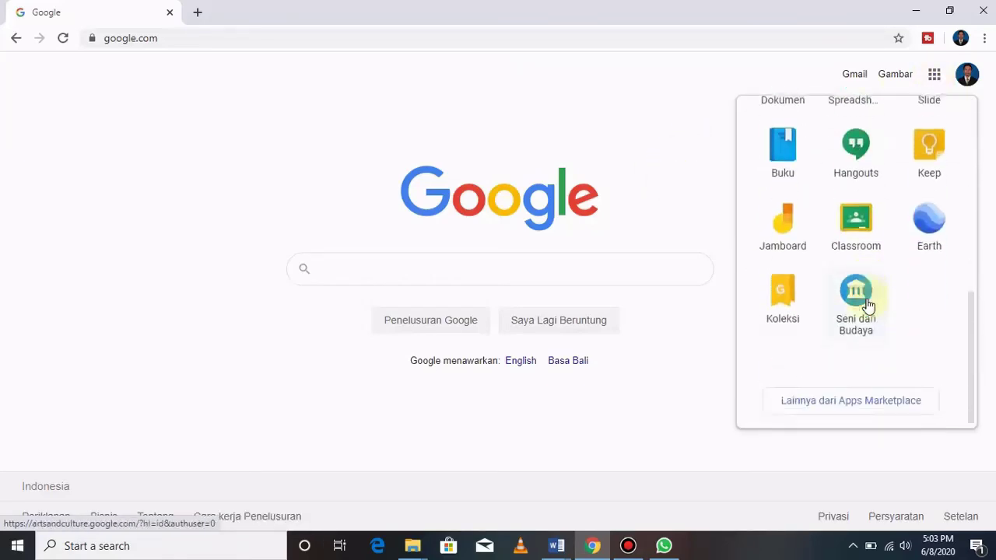
pyautogui.scroll(6, 869, 296)
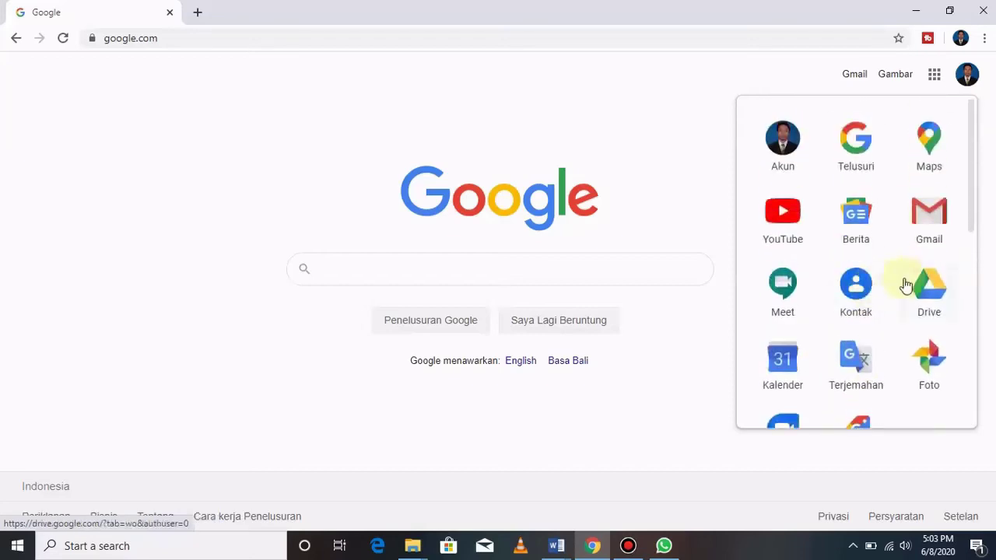
pyautogui.click(938, 291)
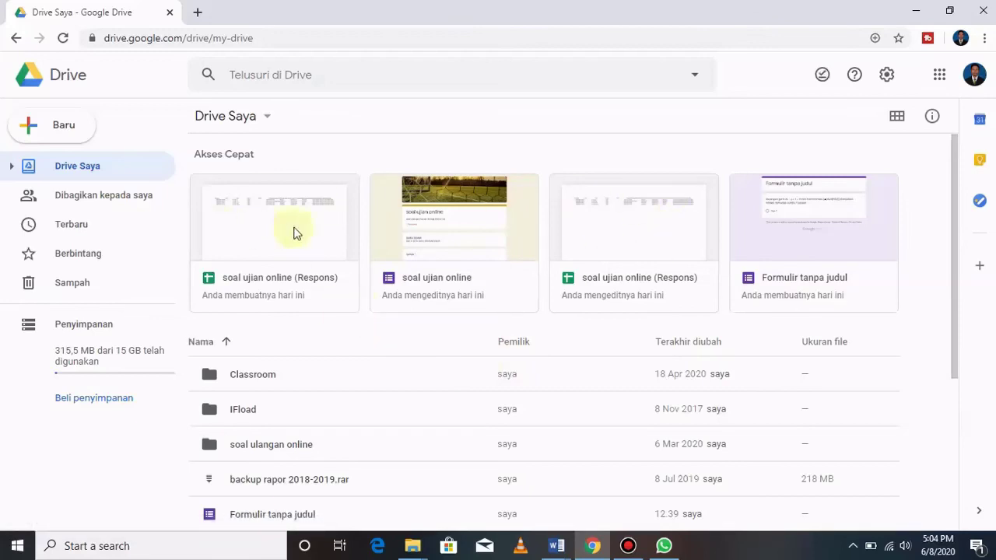
# Find the soal ujian online form in My Drive and open it in the Forms editor.
pyautogui.scroll(-3, 320, 350)
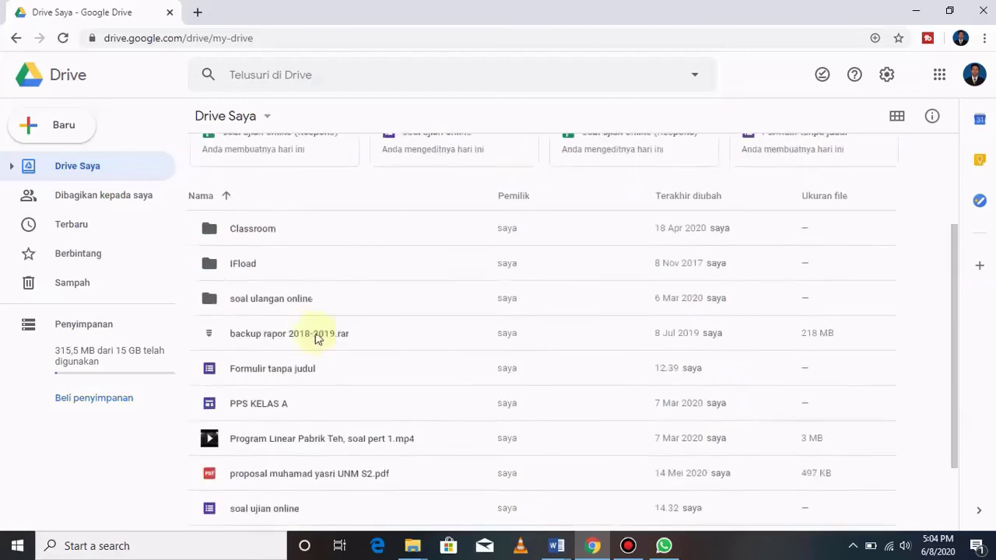
pyautogui.scroll(-1, 314, 335)
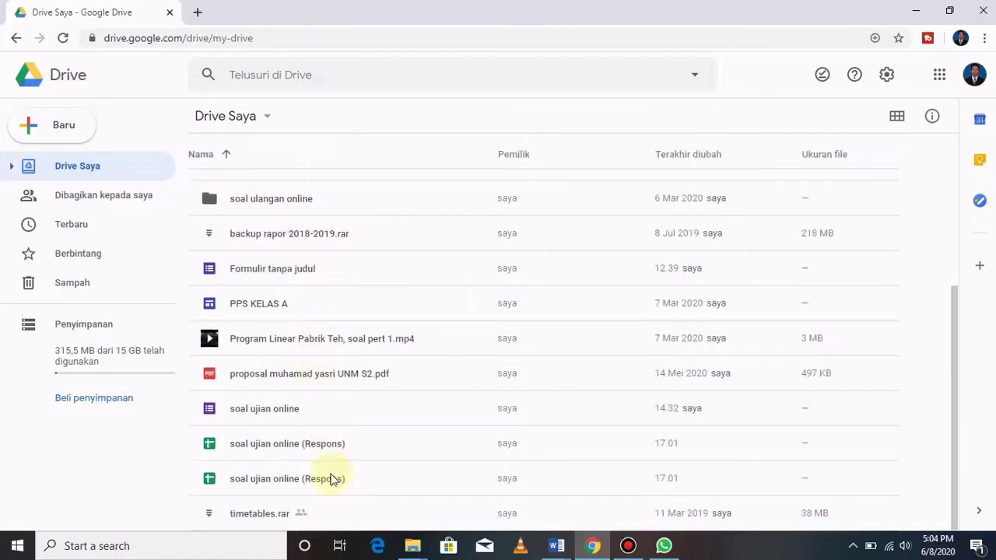
pyautogui.scroll(4, 322, 264)
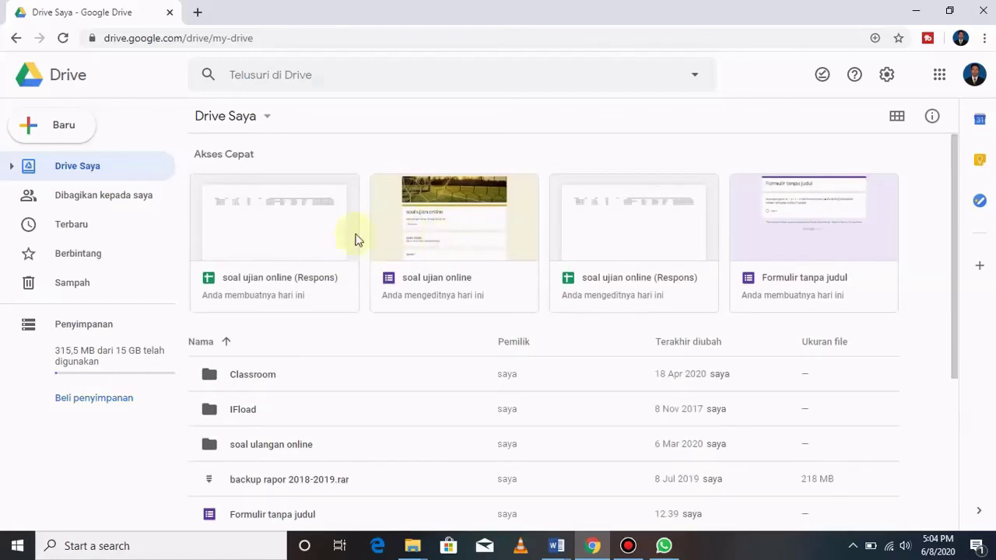
pyautogui.scroll(-3, 429, 294)
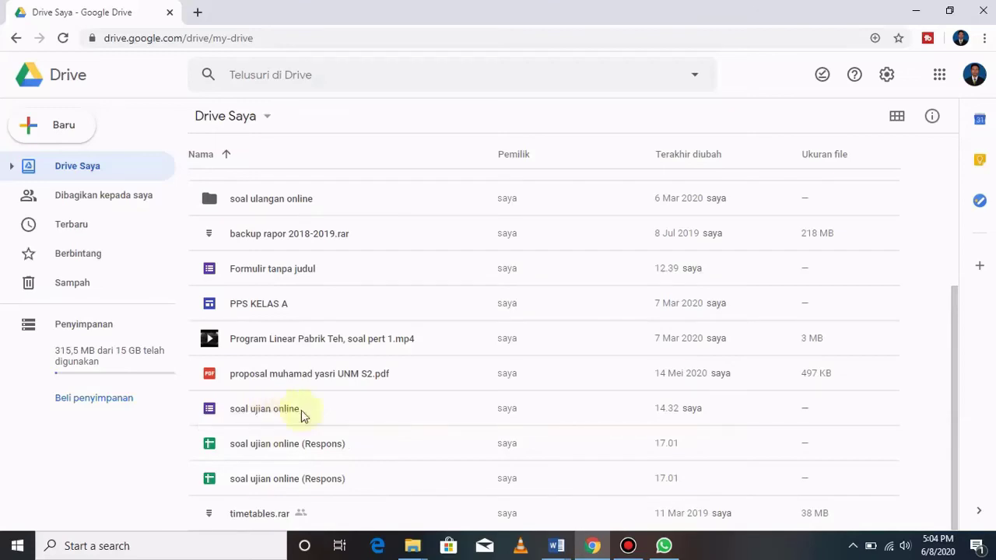
pyautogui.doubleClick(282, 411)
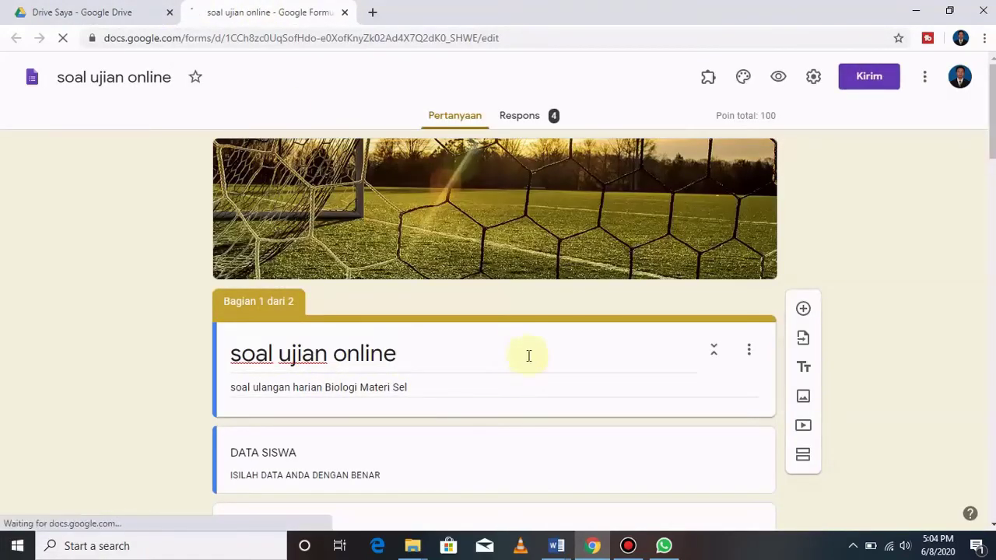
# Look over the 4-response summary under Respons, then open it in the linked Sheets spreadsheet.
pyautogui.scroll(-3, 527, 358)
pyautogui.scroll(-12, 528, 363)
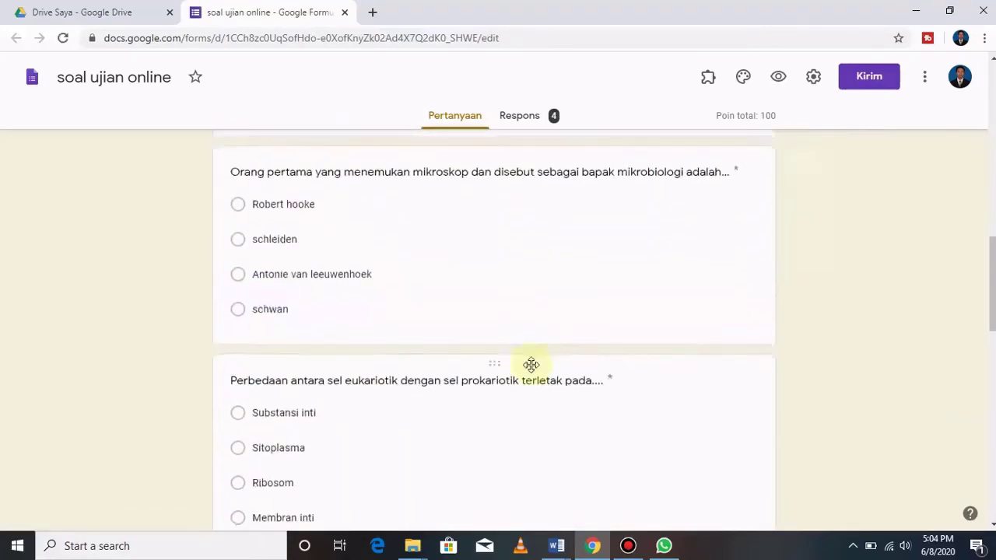
pyautogui.scroll(15, 533, 372)
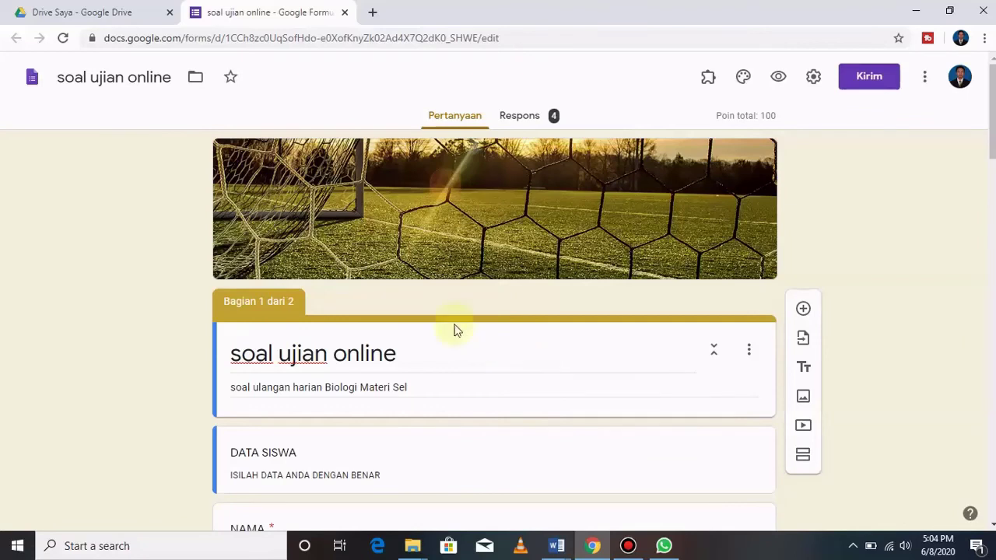
pyautogui.click(530, 117)
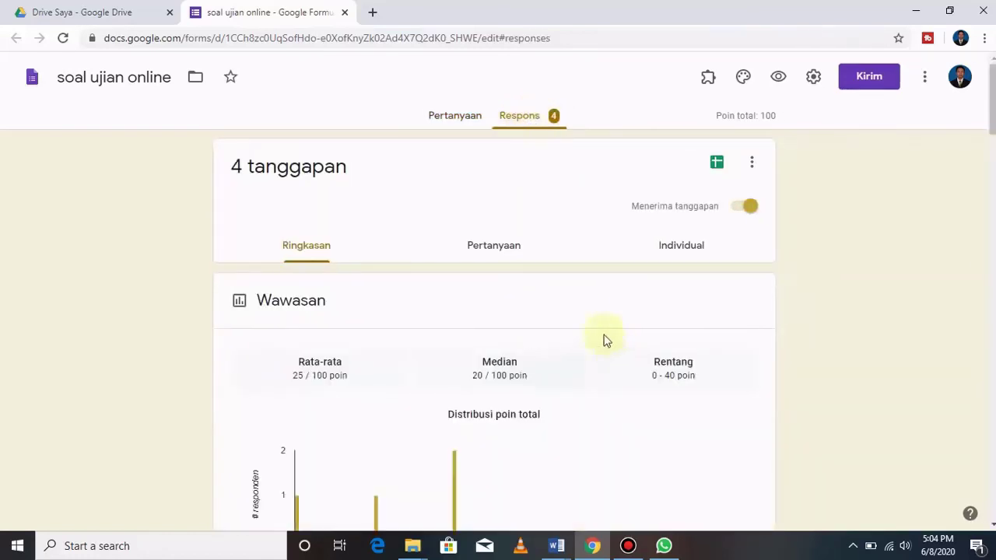
pyautogui.scroll(-4, 436, 331)
pyautogui.scroll(-6, 474, 252)
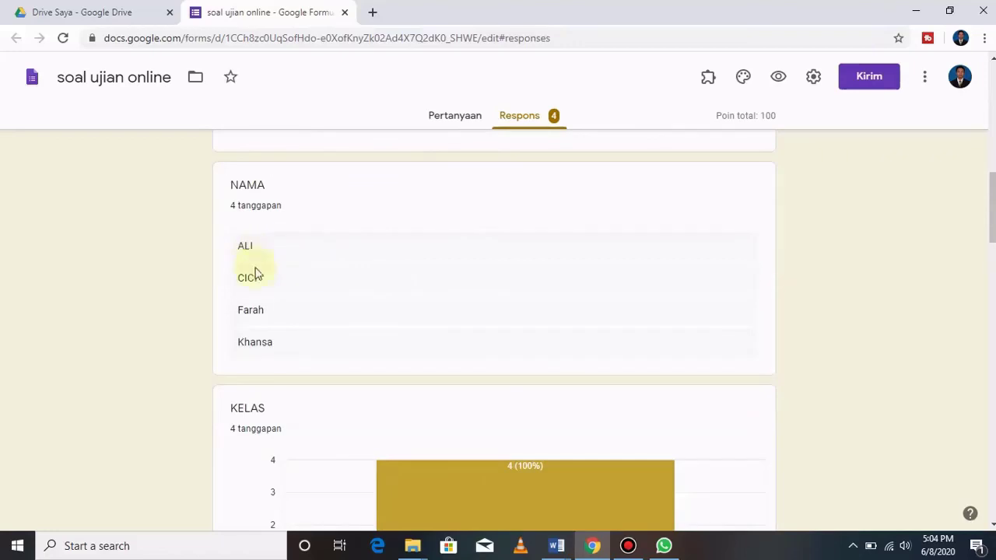
pyautogui.scroll(-5, 366, 344)
pyautogui.scroll(10, 545, 350)
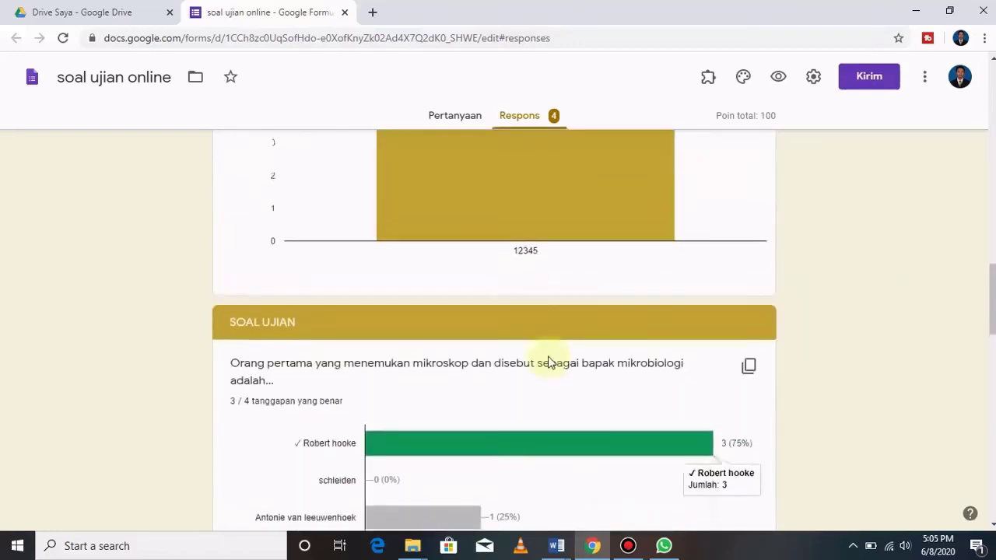
pyautogui.scroll(5, 549, 351)
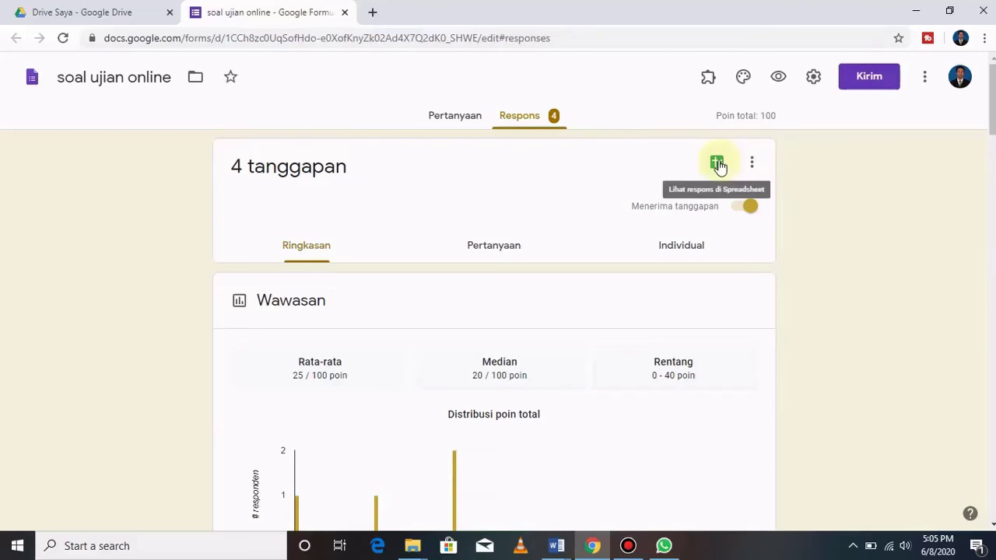
pyautogui.click(717, 163)
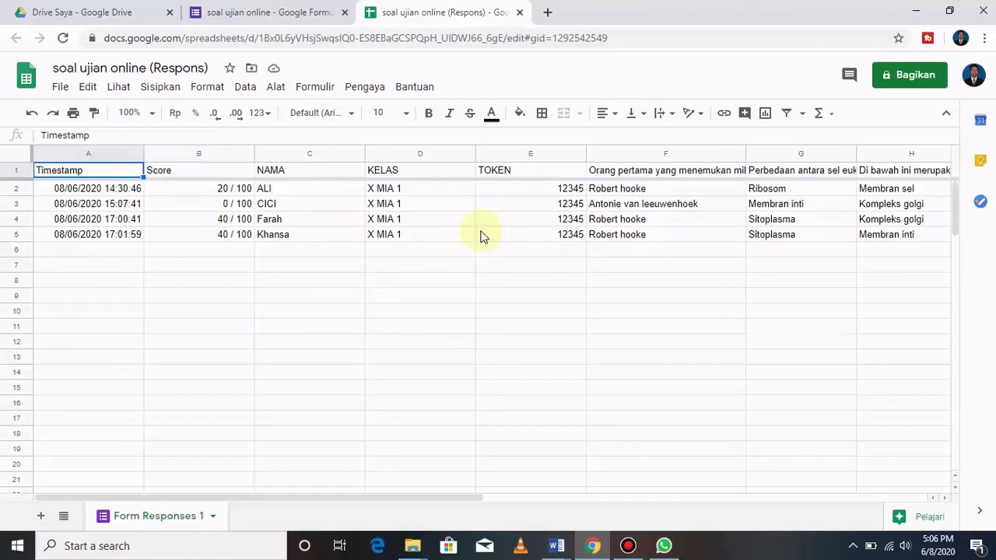
# Download the sheet as 'soal ujian online (Respons) (1).xlsx' and open the downloaded file's options.
pyautogui.click(59, 88)
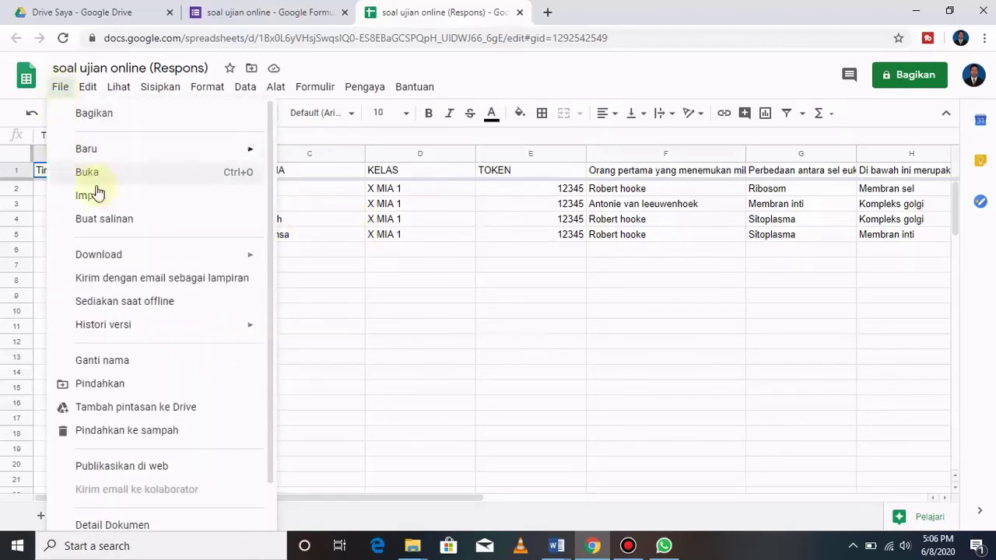
pyautogui.moveTo(154, 257)
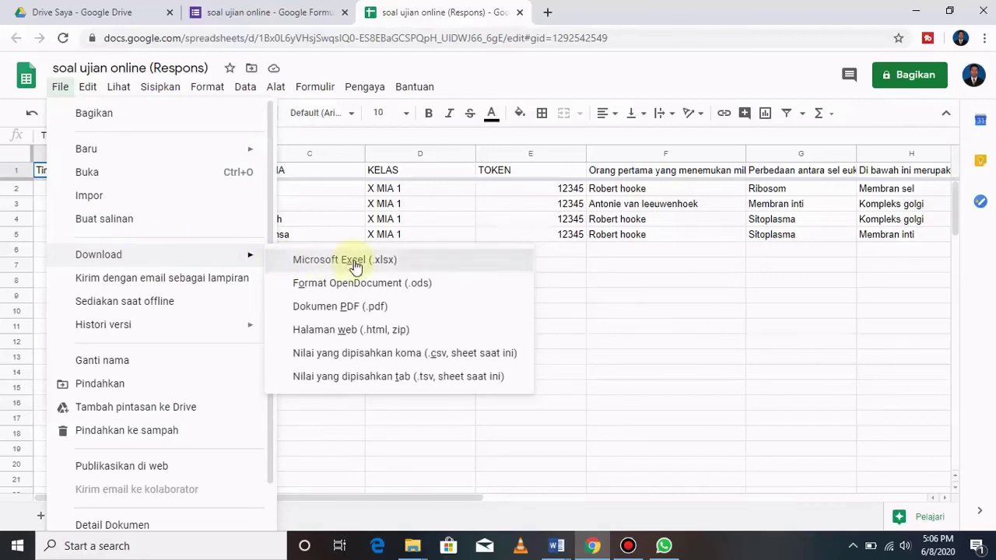
pyautogui.click(354, 263)
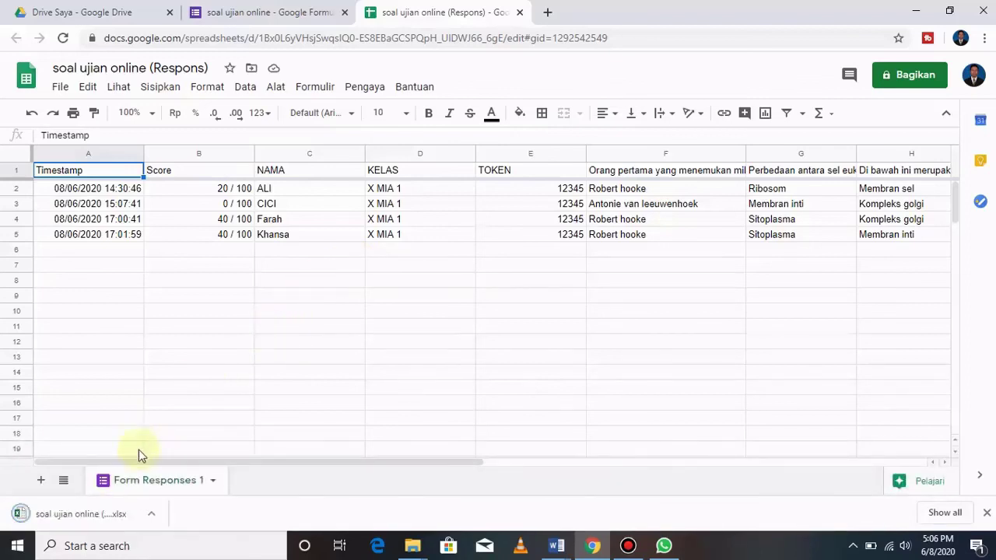
pyautogui.click(85, 514)
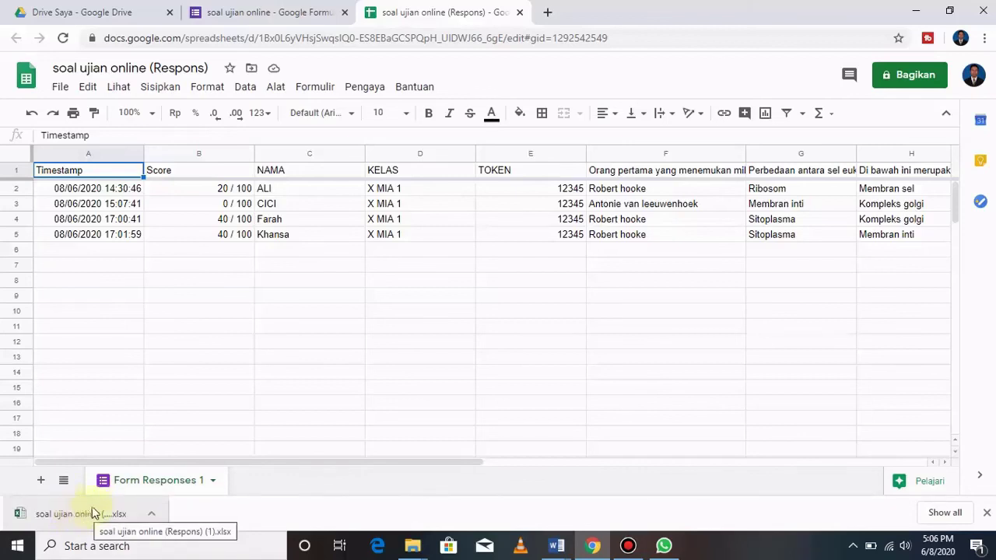
pyautogui.click(152, 514)
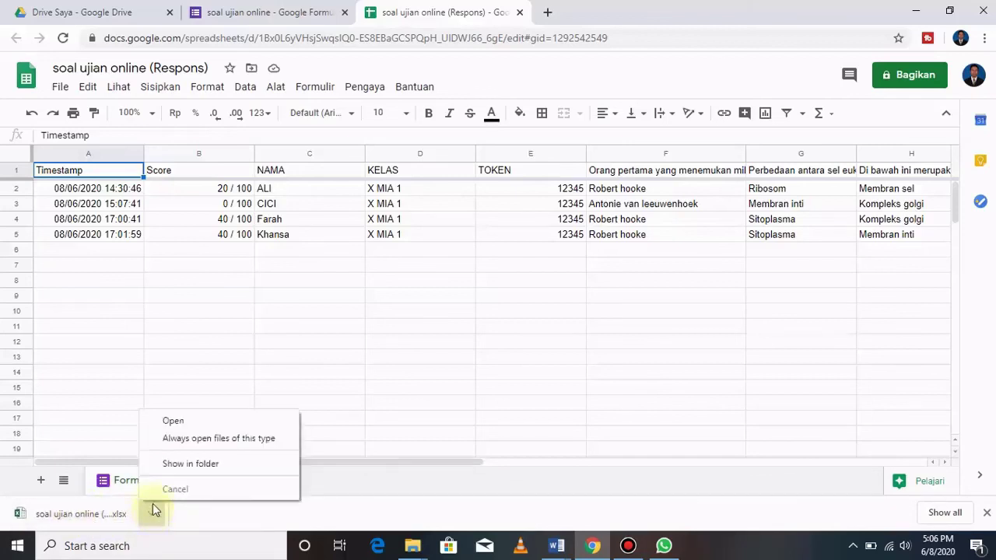
# Show the downloaded 'soal ujian online (Respons) (1)' workbook in a maximized Downloads folder.
pyautogui.click(187, 464)
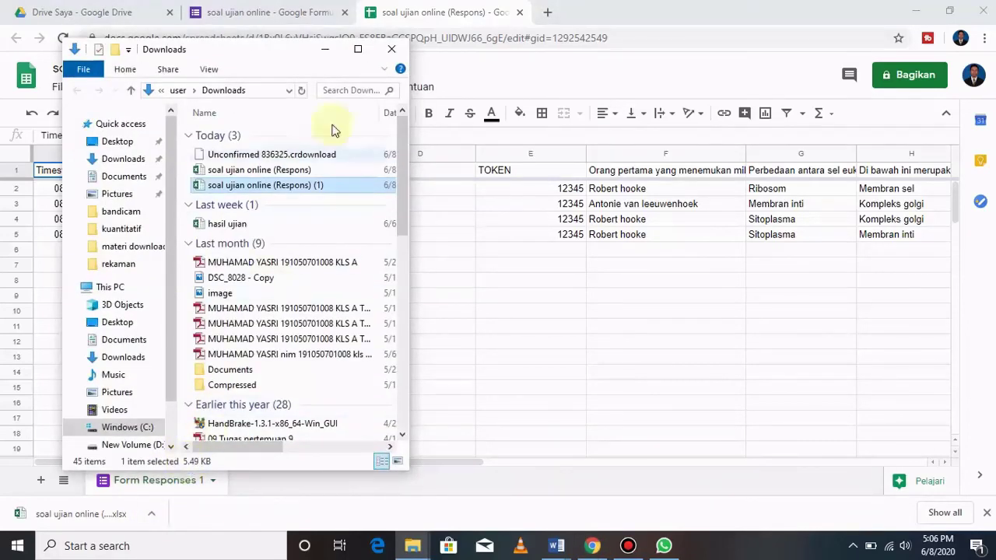
pyautogui.click(358, 49)
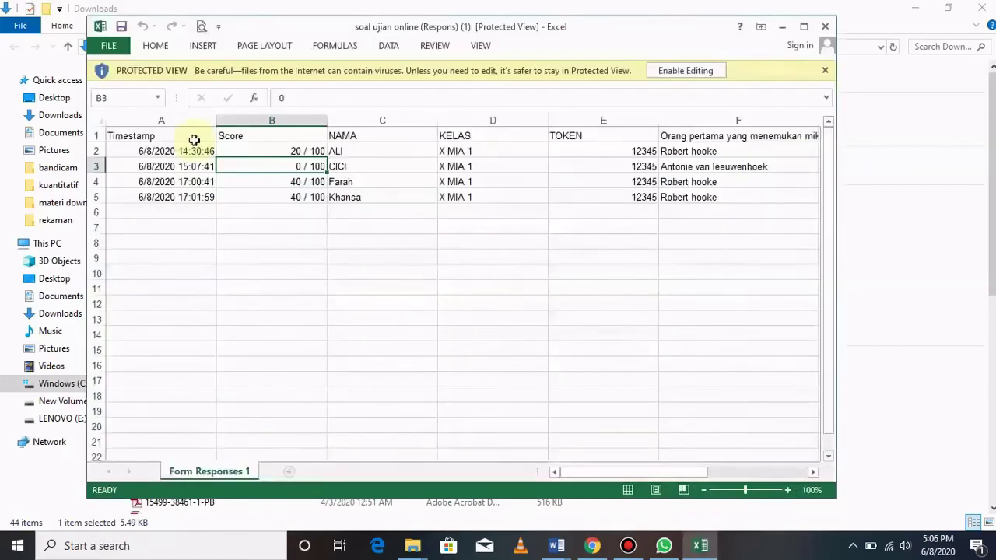
# Enable editing on the responses workbook, review it full-screen, then close Excel.
pyautogui.click(699, 70)
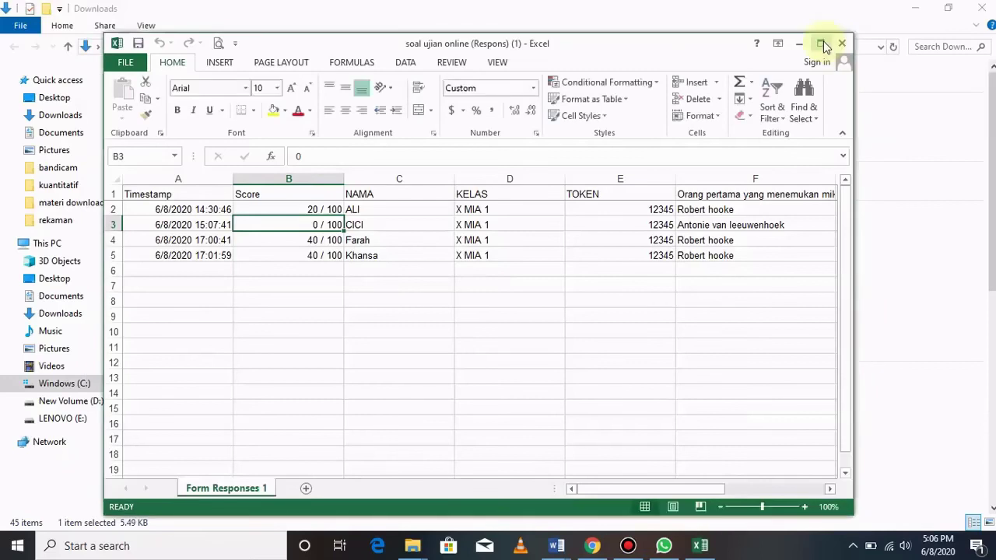
pyautogui.click(820, 42)
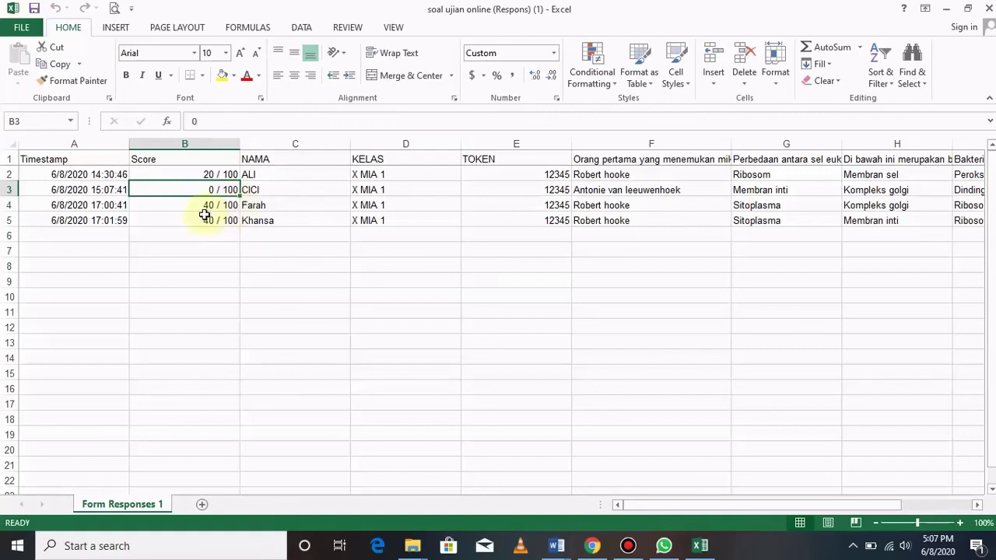
pyautogui.click(989, 7)
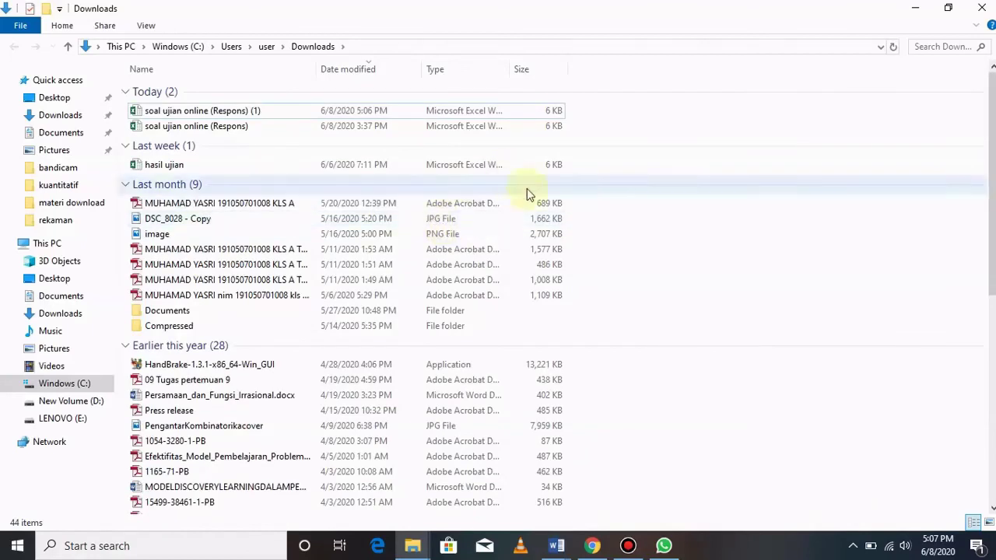
# Close the Downloads folder window and minimize Chrome to show the desktop.
pyautogui.click(979, 10)
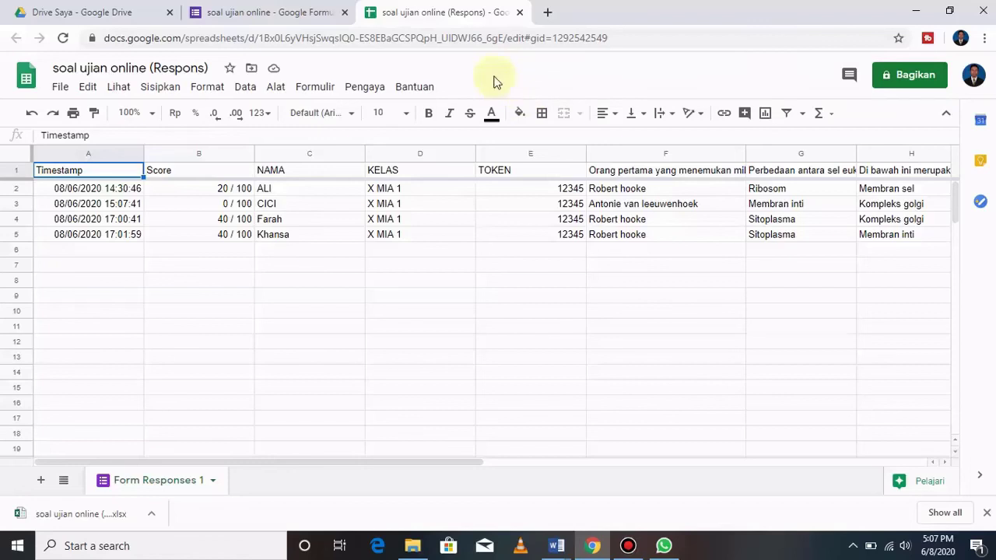
pyautogui.click(917, 18)
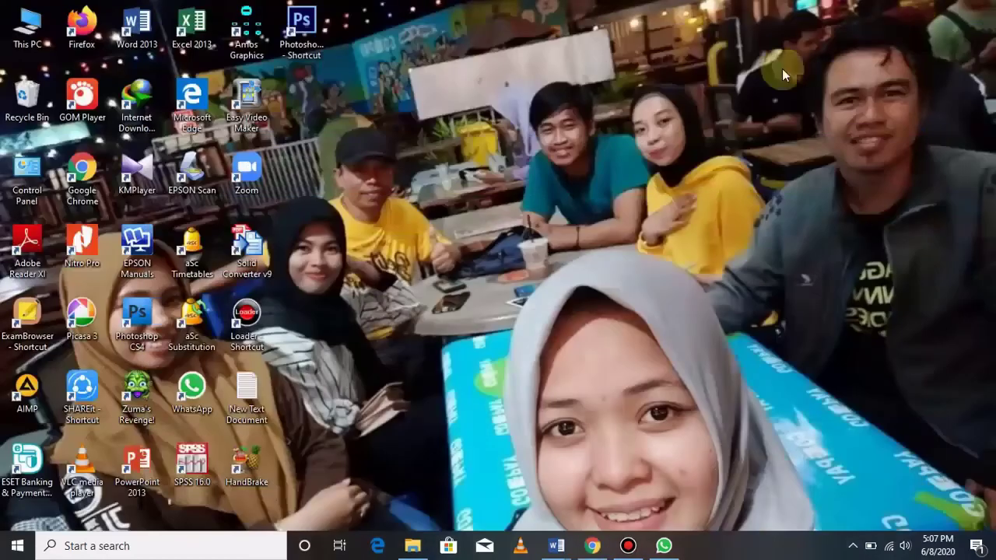